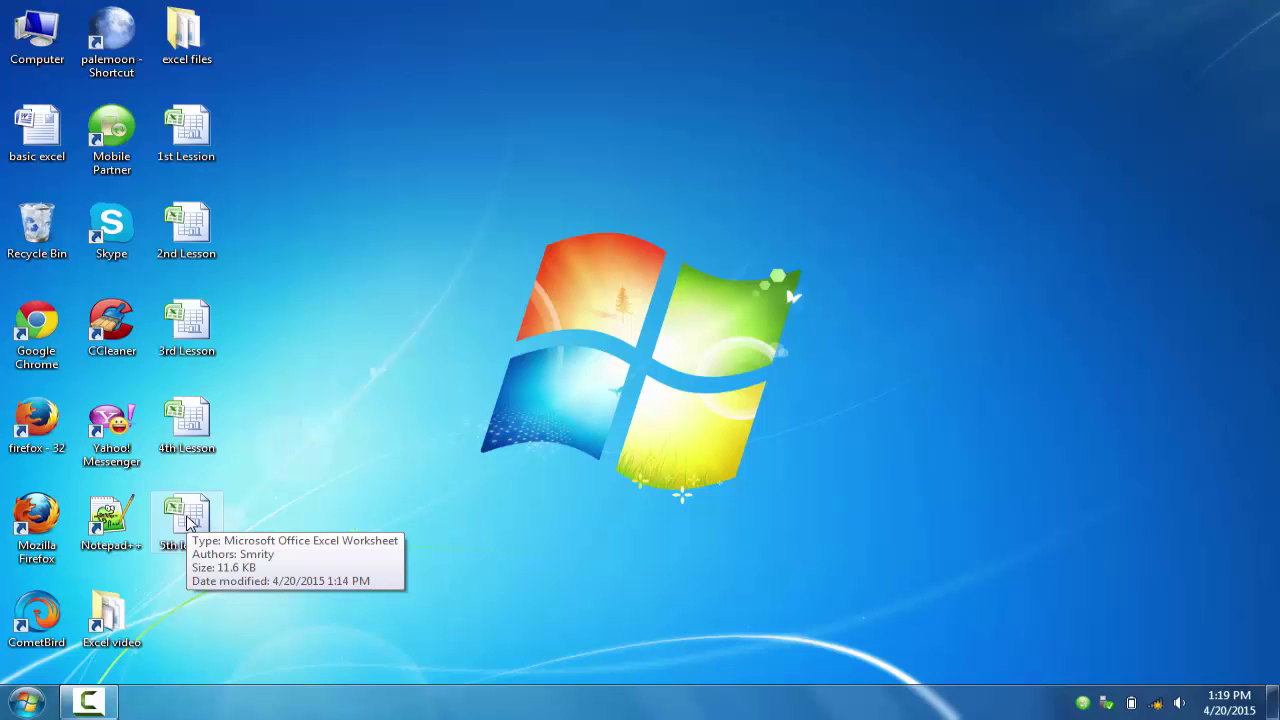
# Open the 5th lesson workbook and review the General, Number, Currency and Accounting headings in row 5
pyautogui.doubleClick(187, 520)
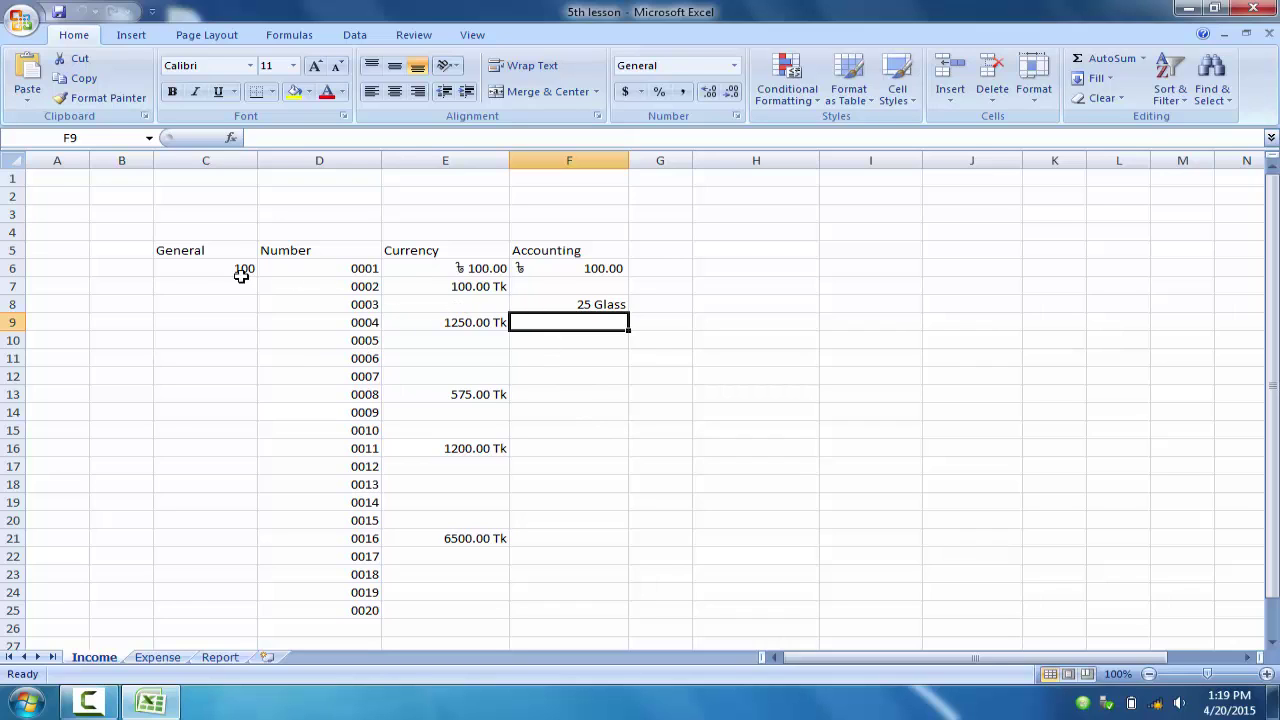
pyautogui.click(185, 250)
pyautogui.click(322, 255)
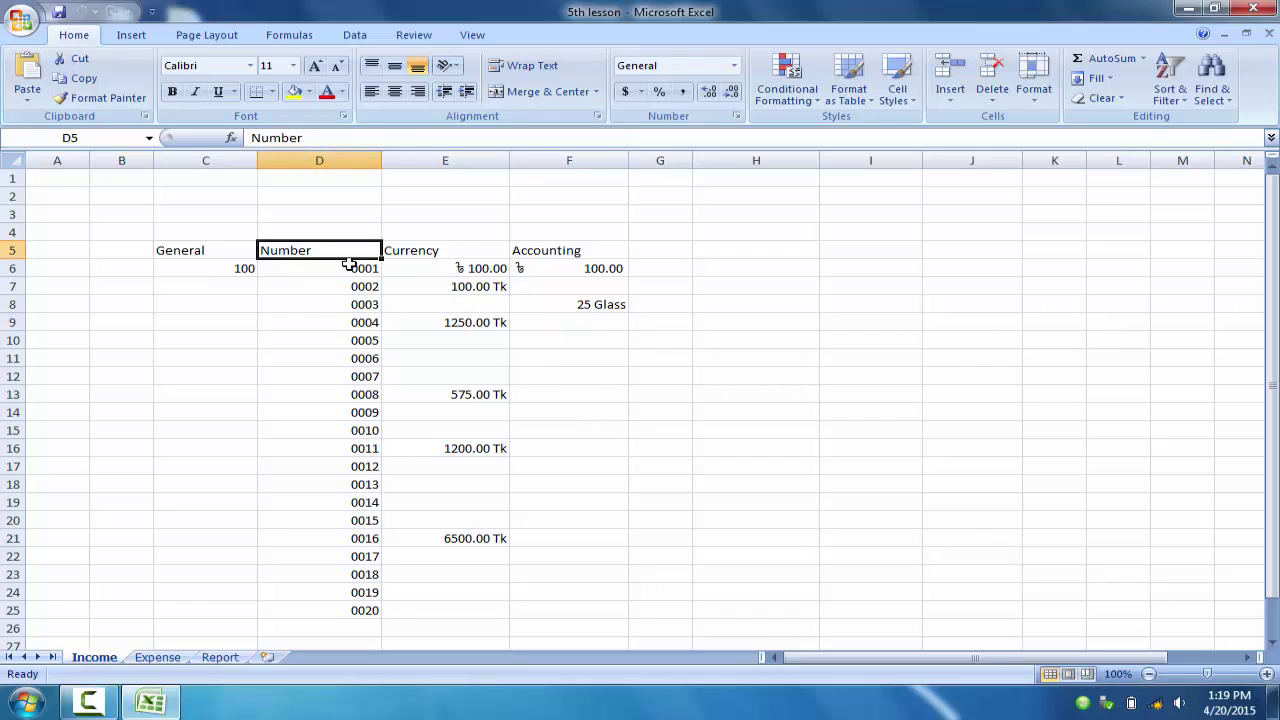
pyautogui.click(454, 257)
pyautogui.click(577, 252)
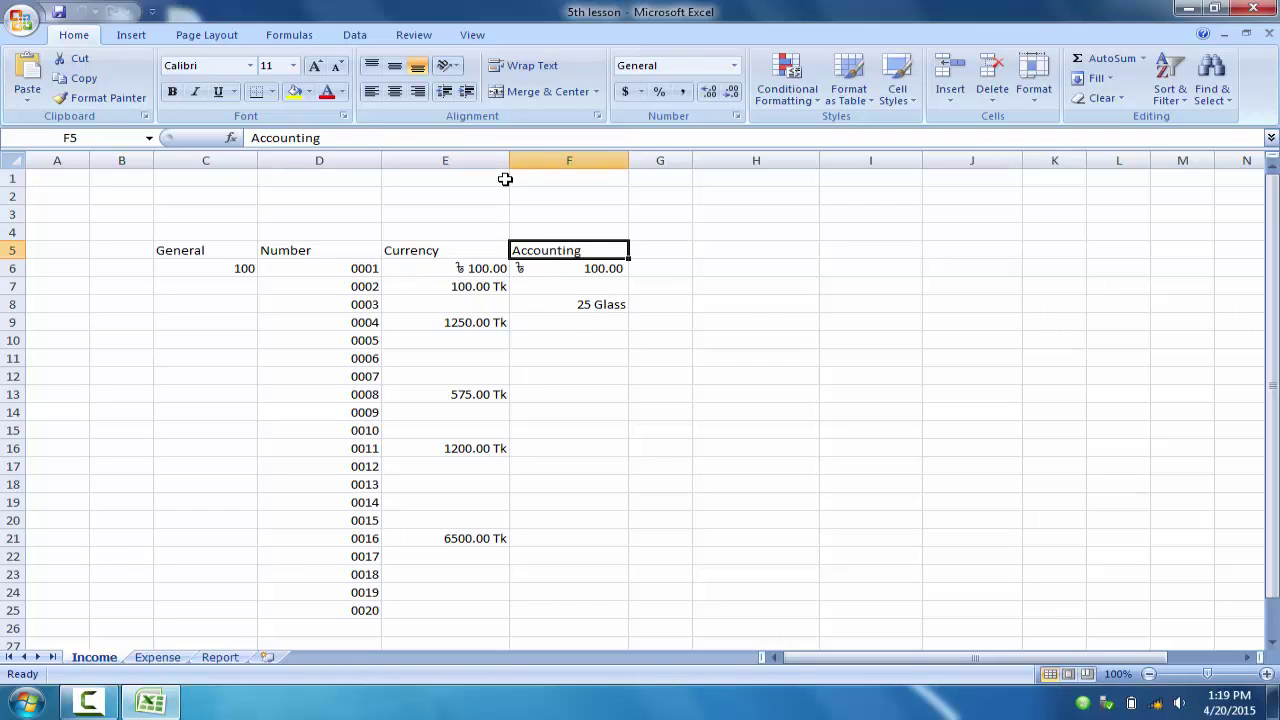
# Autofit the widths of columns E and F to their contents
pyautogui.doubleClick(509, 163)
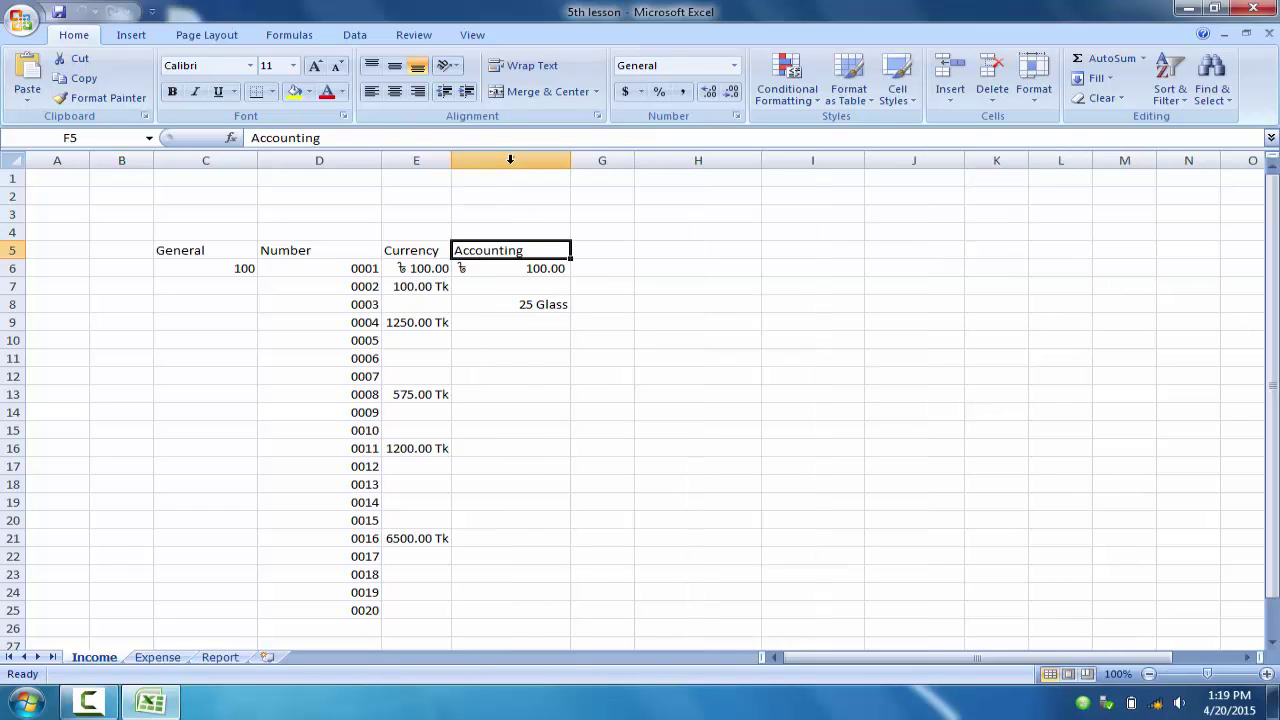
pyautogui.doubleClick(570, 163)
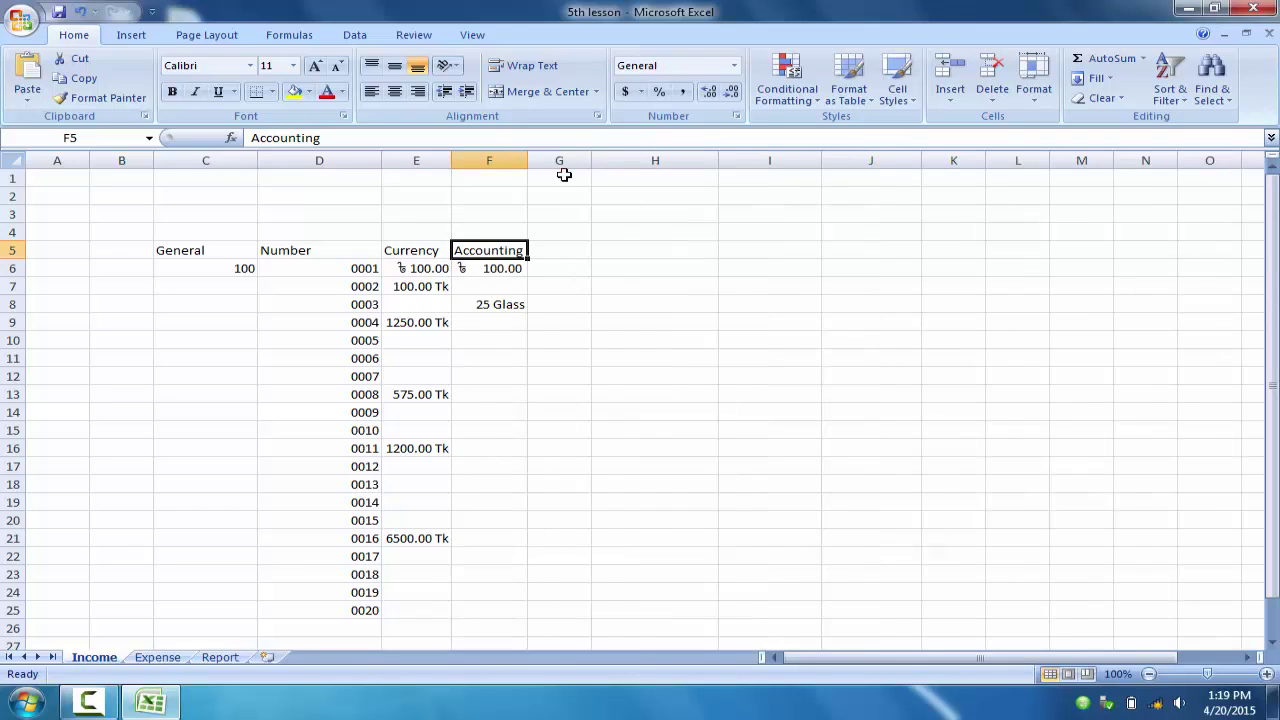
pyautogui.click(574, 249)
pyautogui.click(780, 249)
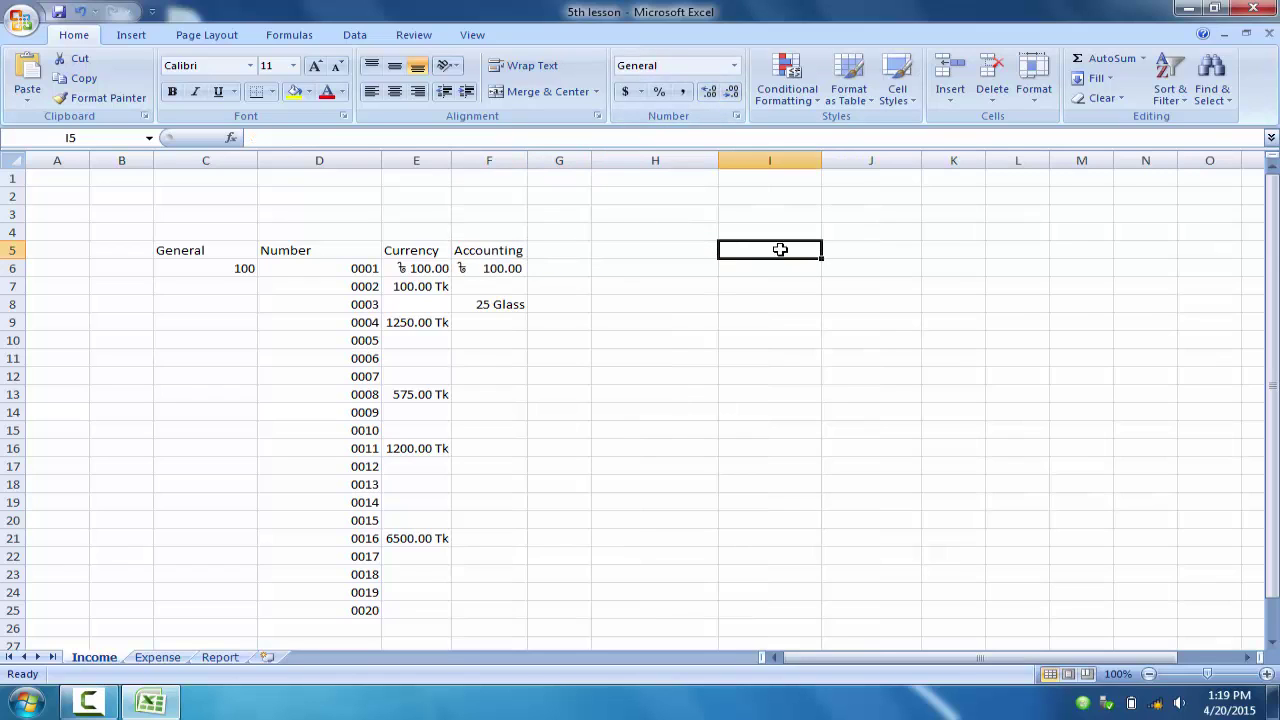
# Apply the Short Date number format to cell G6
pyautogui.click(580, 251)
pyautogui.click(737, 66)
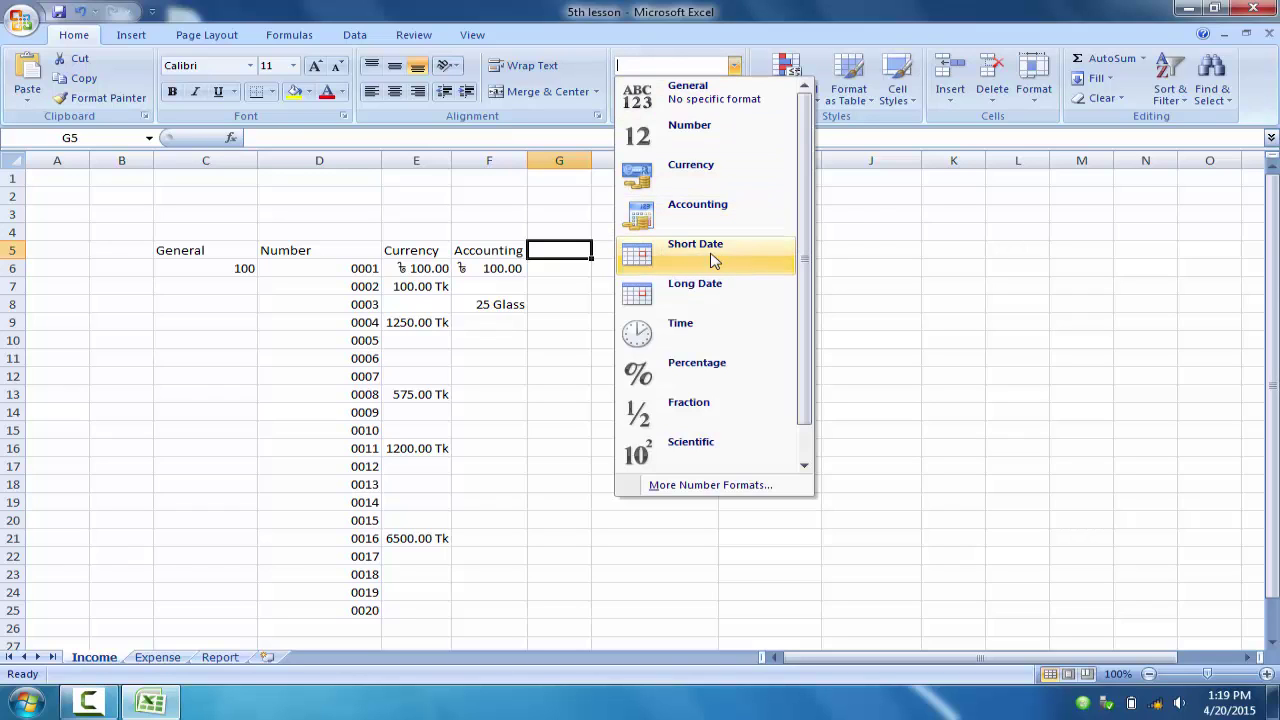
pyautogui.click(566, 273)
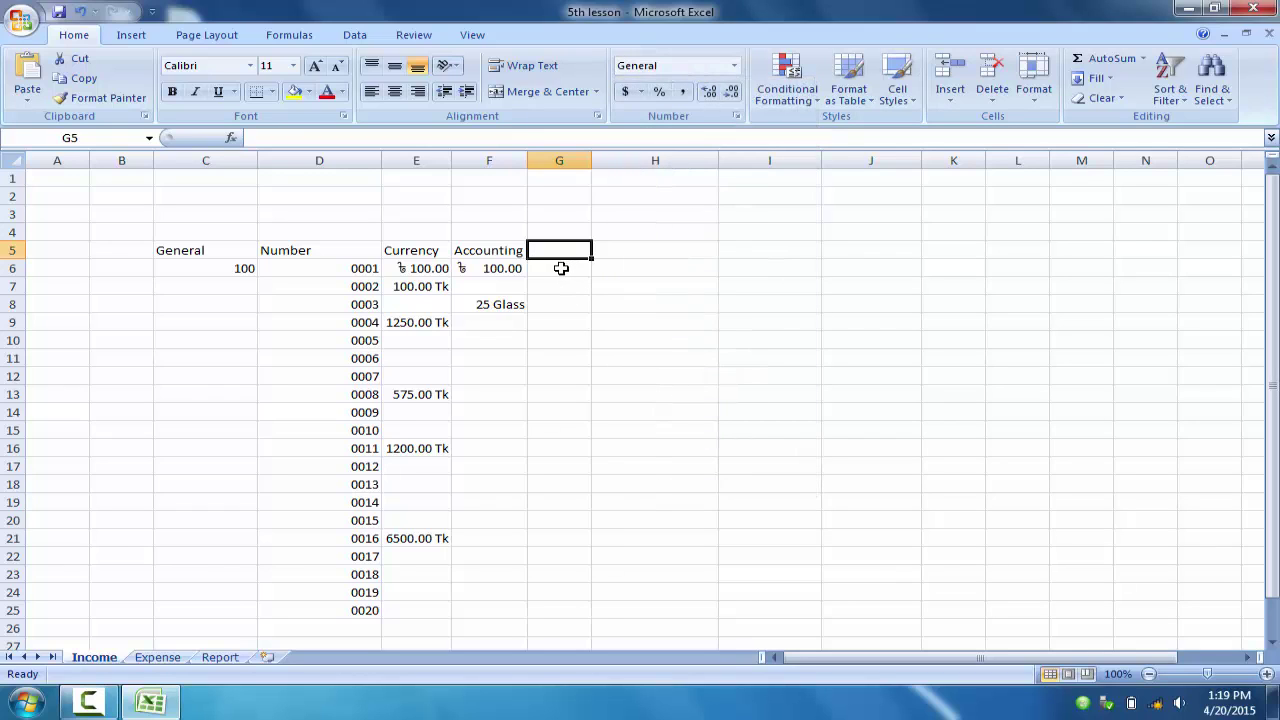
pyautogui.click(564, 269)
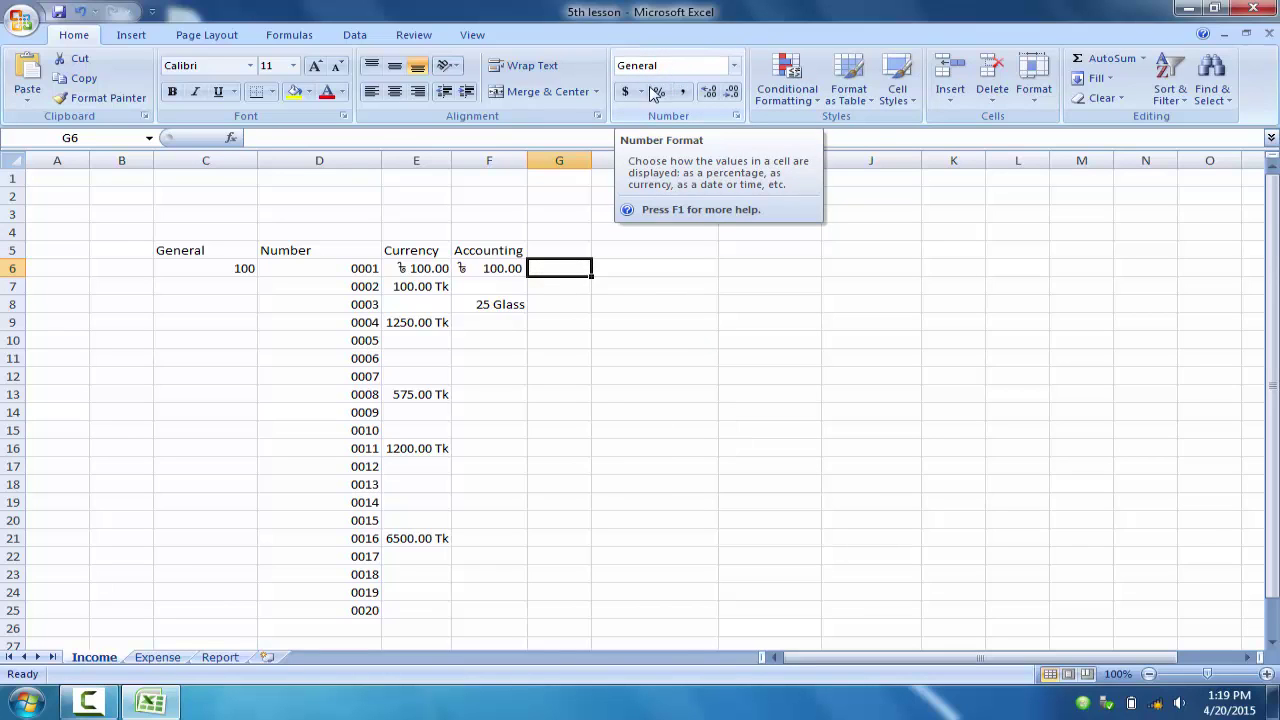
pyautogui.click(734, 65)
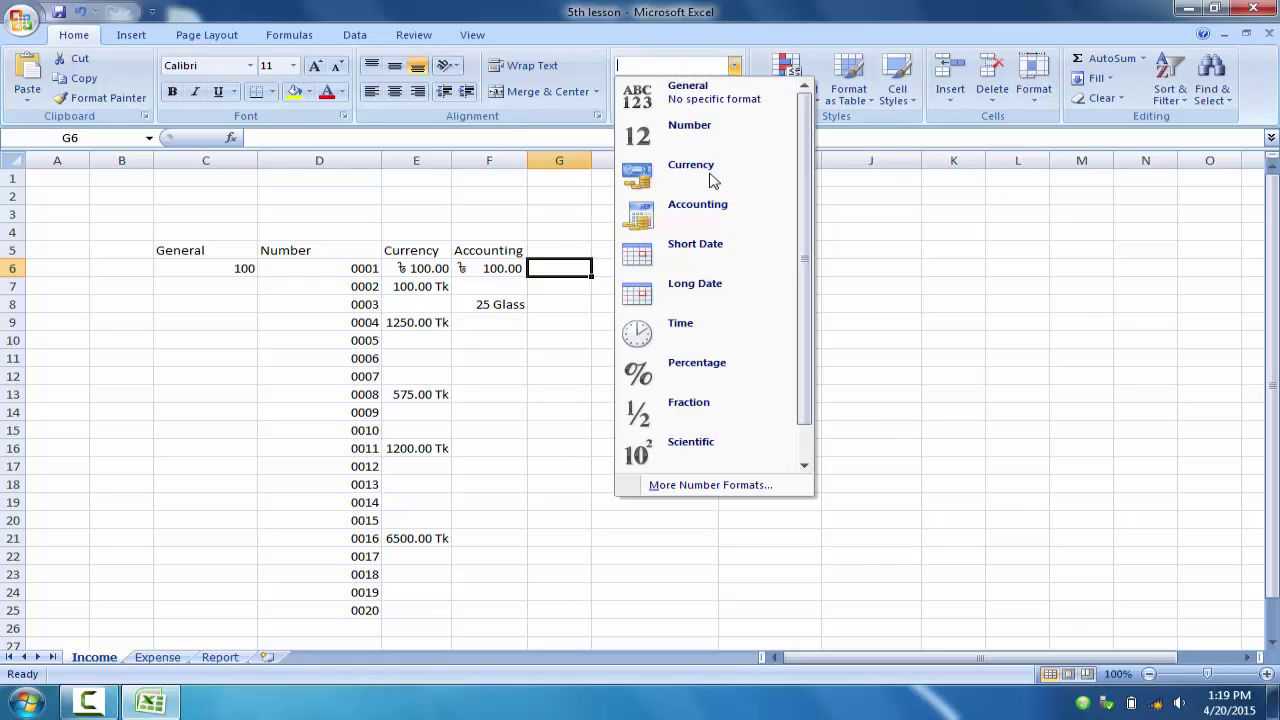
pyautogui.click(688, 256)
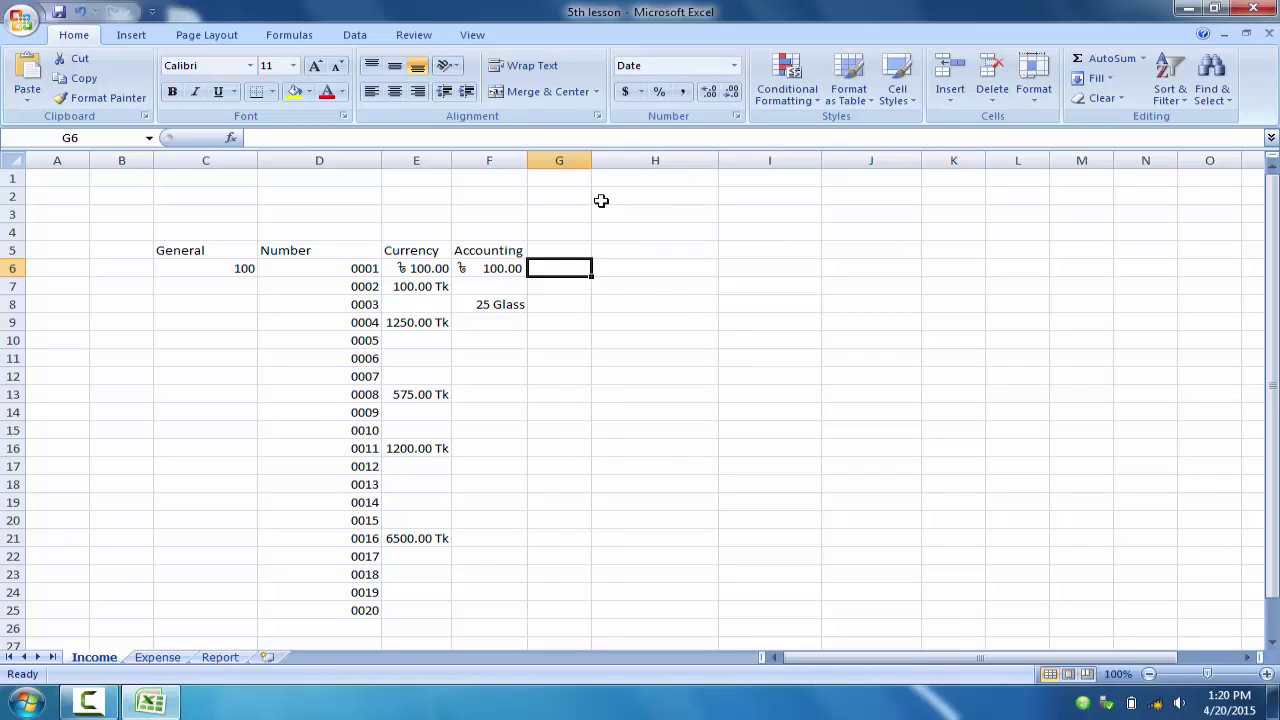
# Enter the heading "Short Date" in cell G5 and widen column G to fit it
pyautogui.click(567, 250)
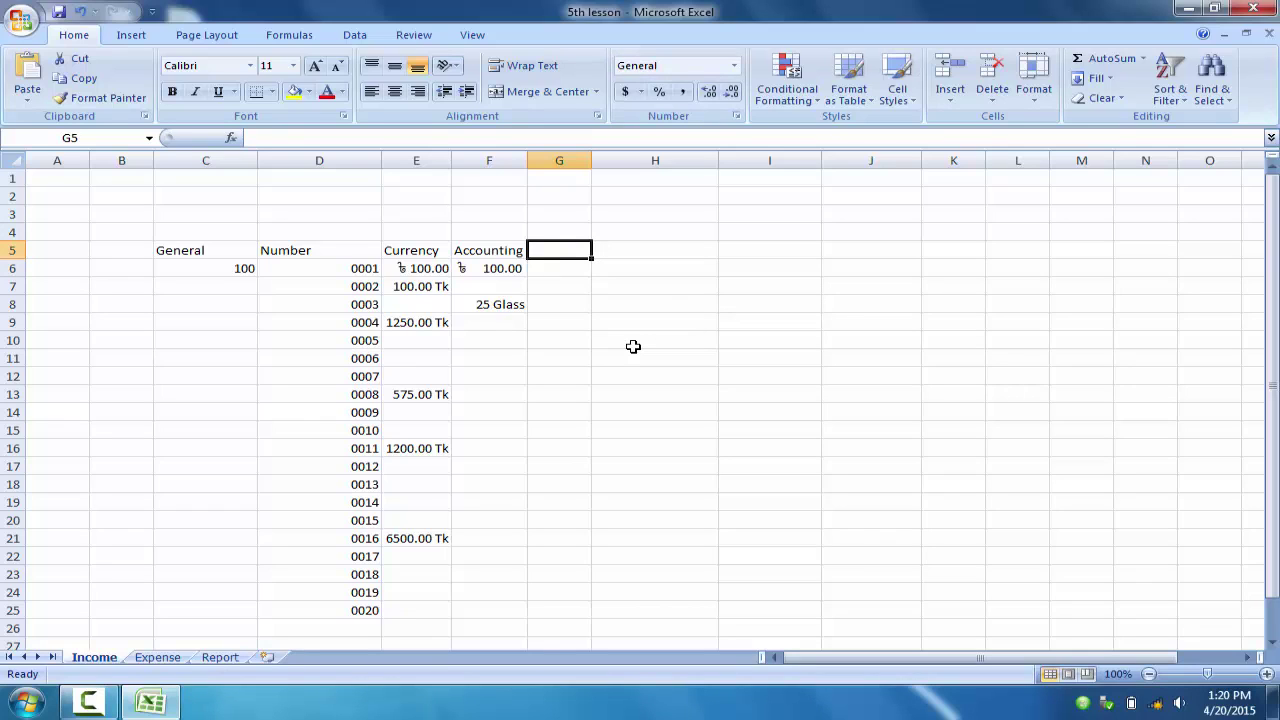
pyautogui.write('Short Date')
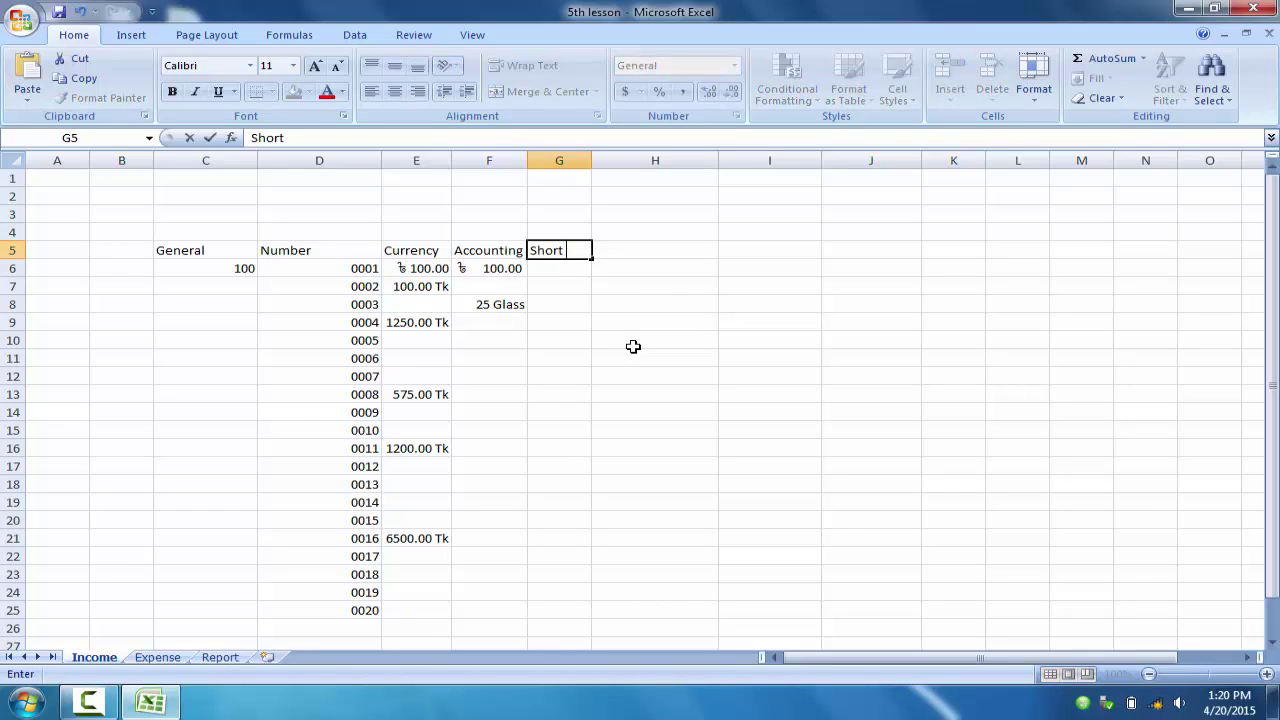
pyautogui.click(578, 272)
pyautogui.moveTo(594, 165); pyautogui.dragTo(618, 162)
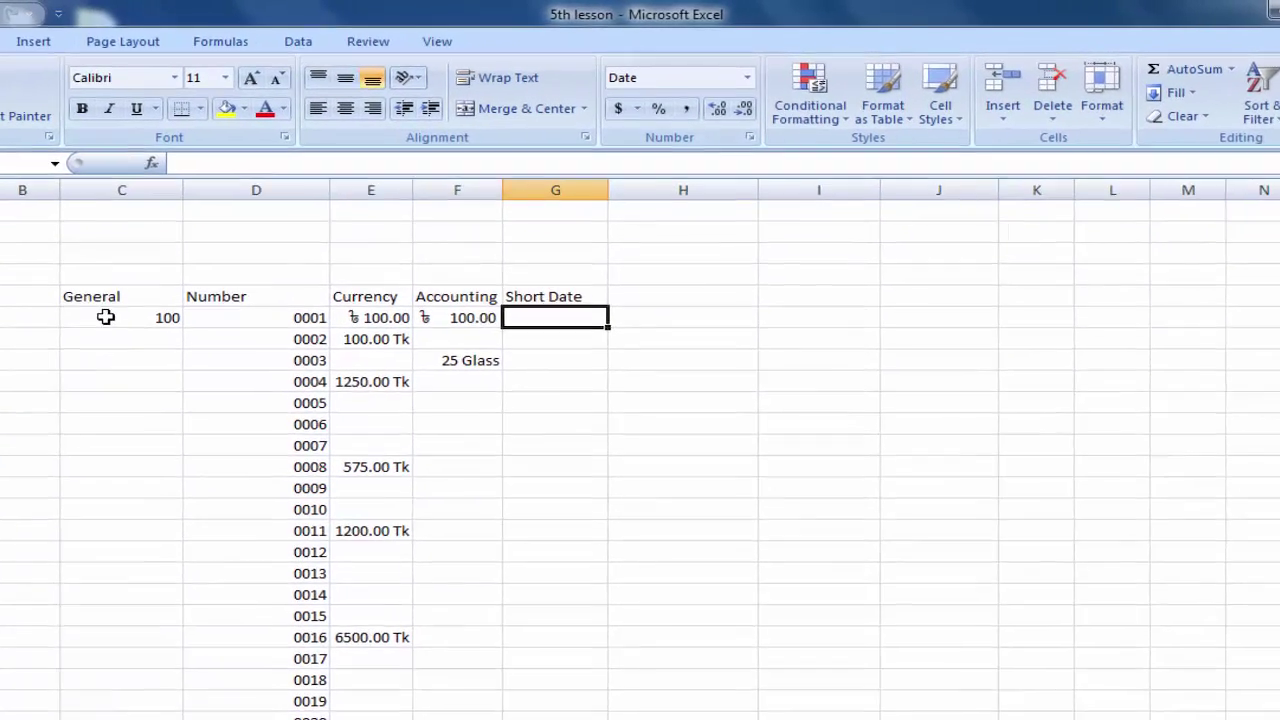
# Check the number formats of the row 6 cells and apply the Long Date format to cell H6
pyautogui.click(200, 268)
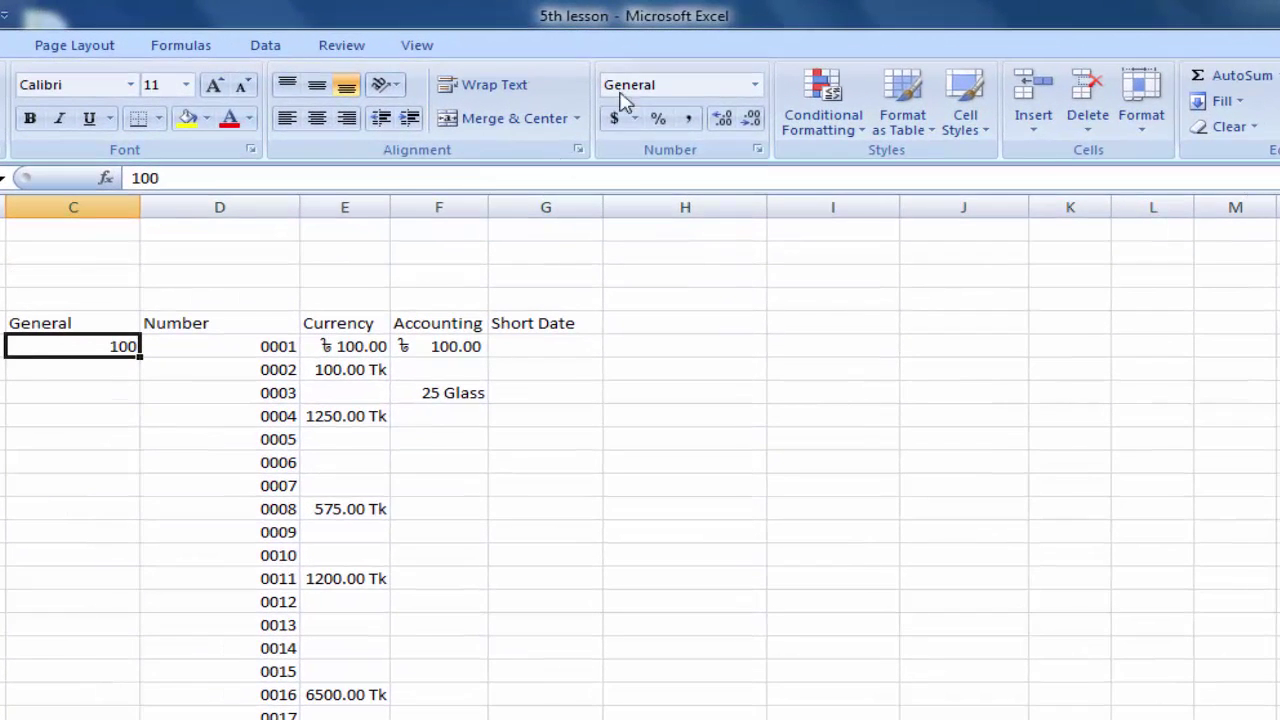
pyautogui.click(345, 346)
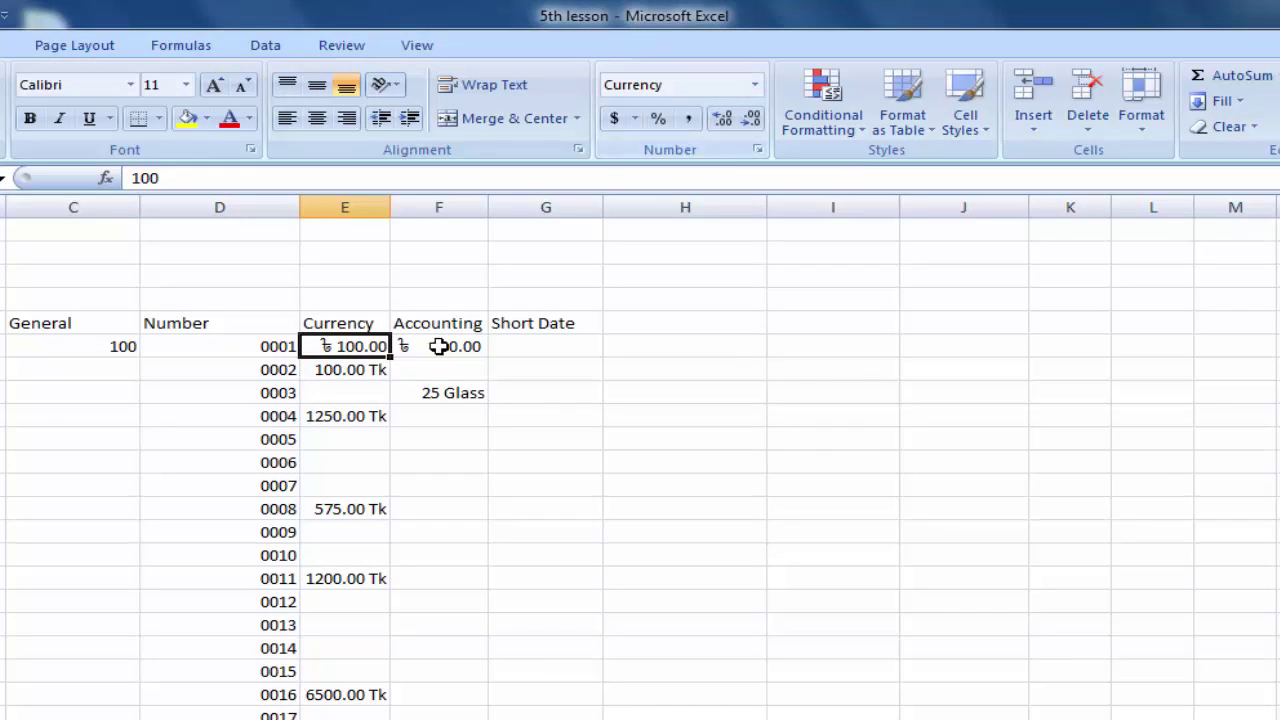
pyautogui.click(435, 346)
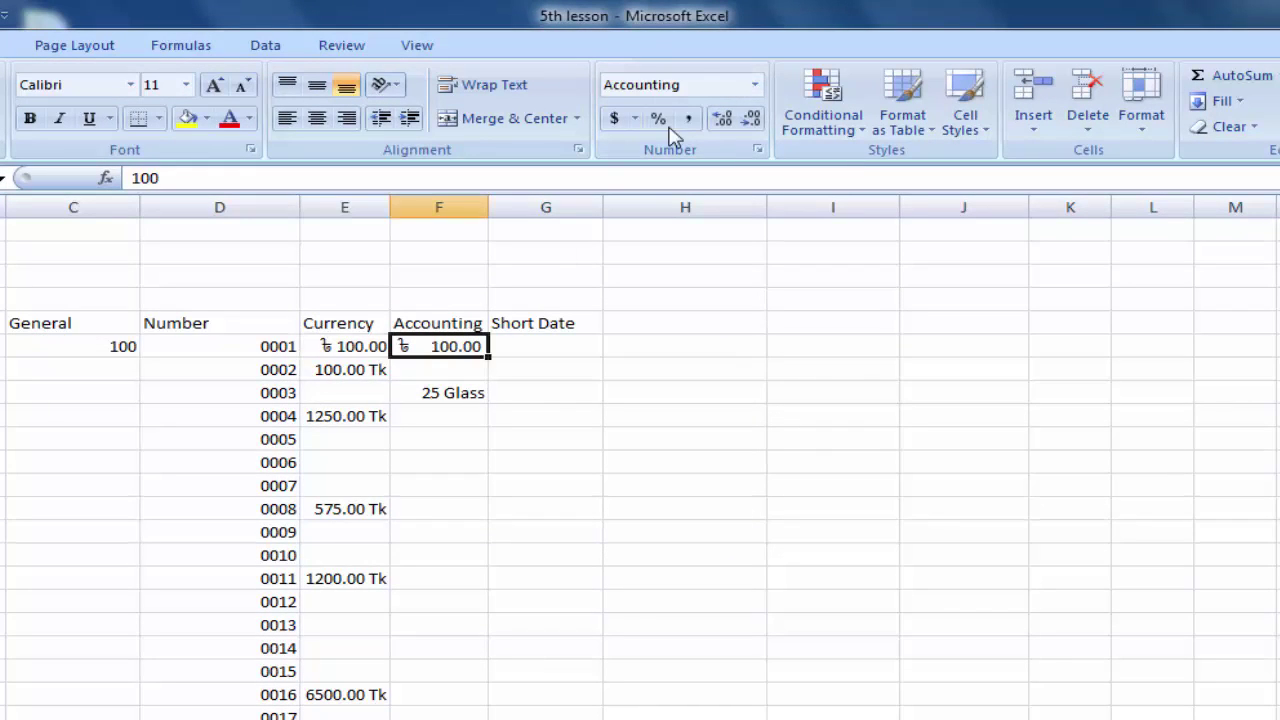
pyautogui.click(551, 340)
pyautogui.click(660, 345)
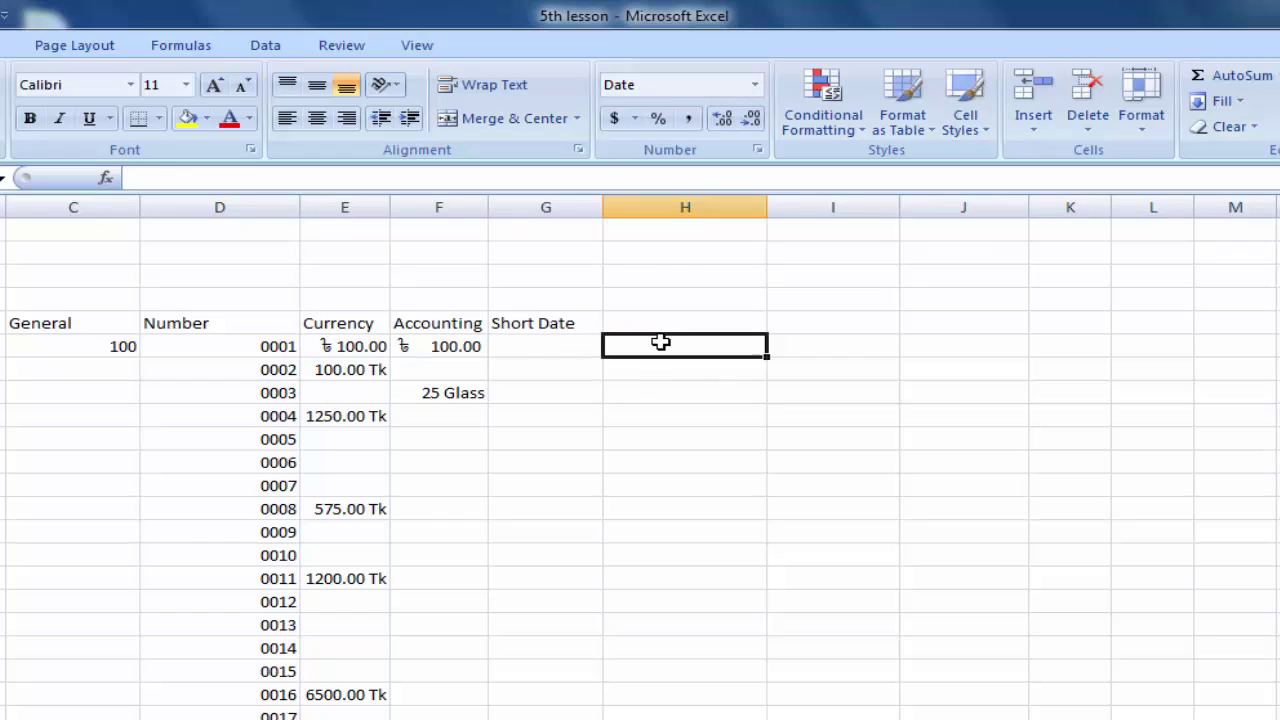
pyautogui.click(755, 85)
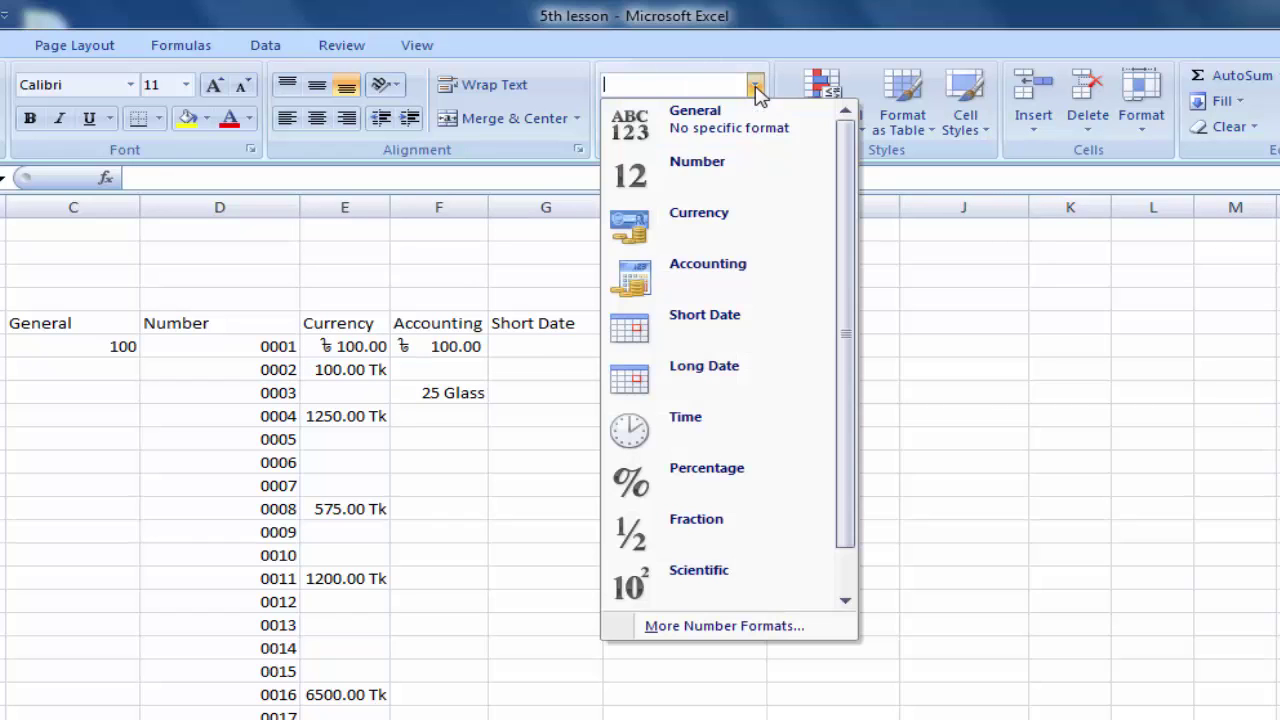
pyautogui.click(697, 375)
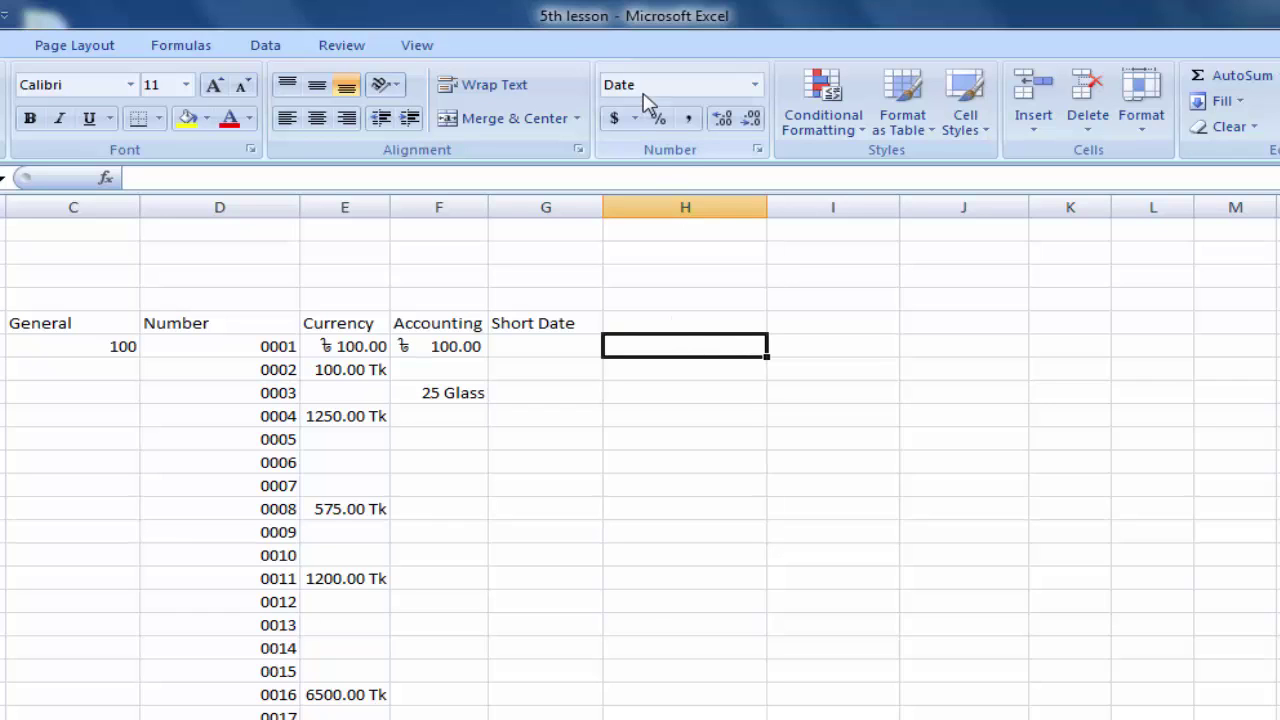
pyautogui.click(530, 354)
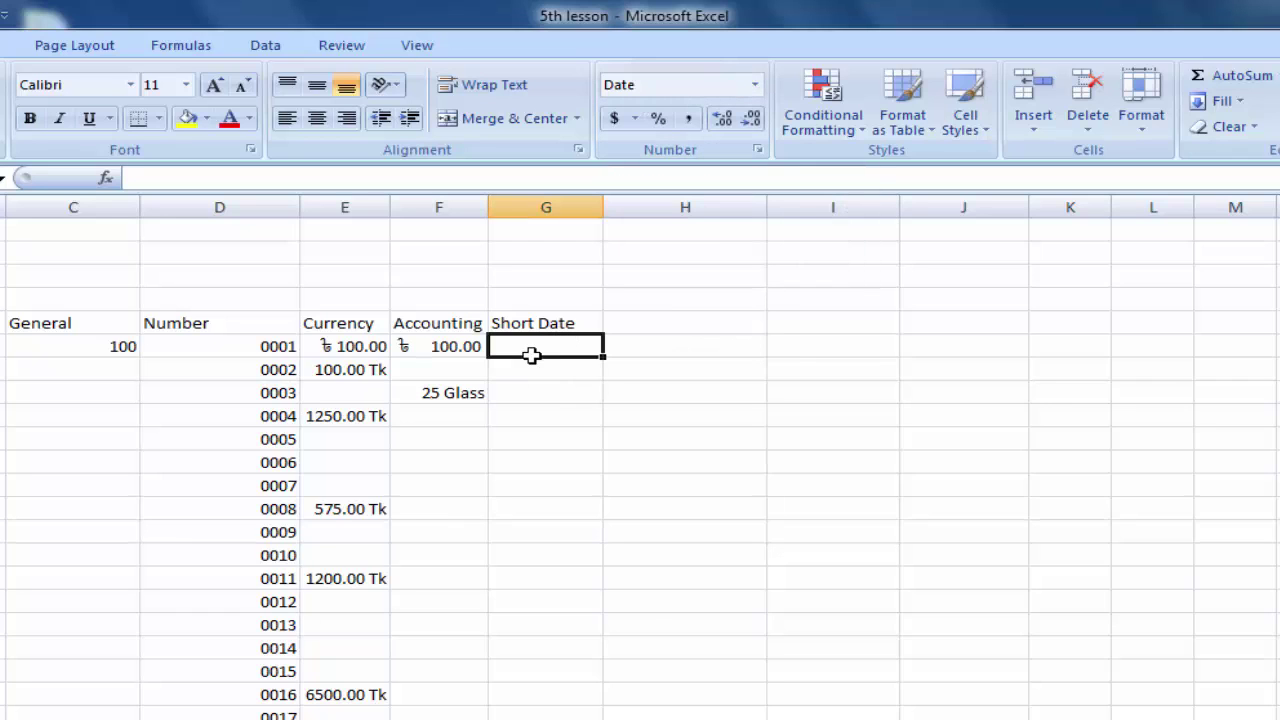
pyautogui.click(705, 346)
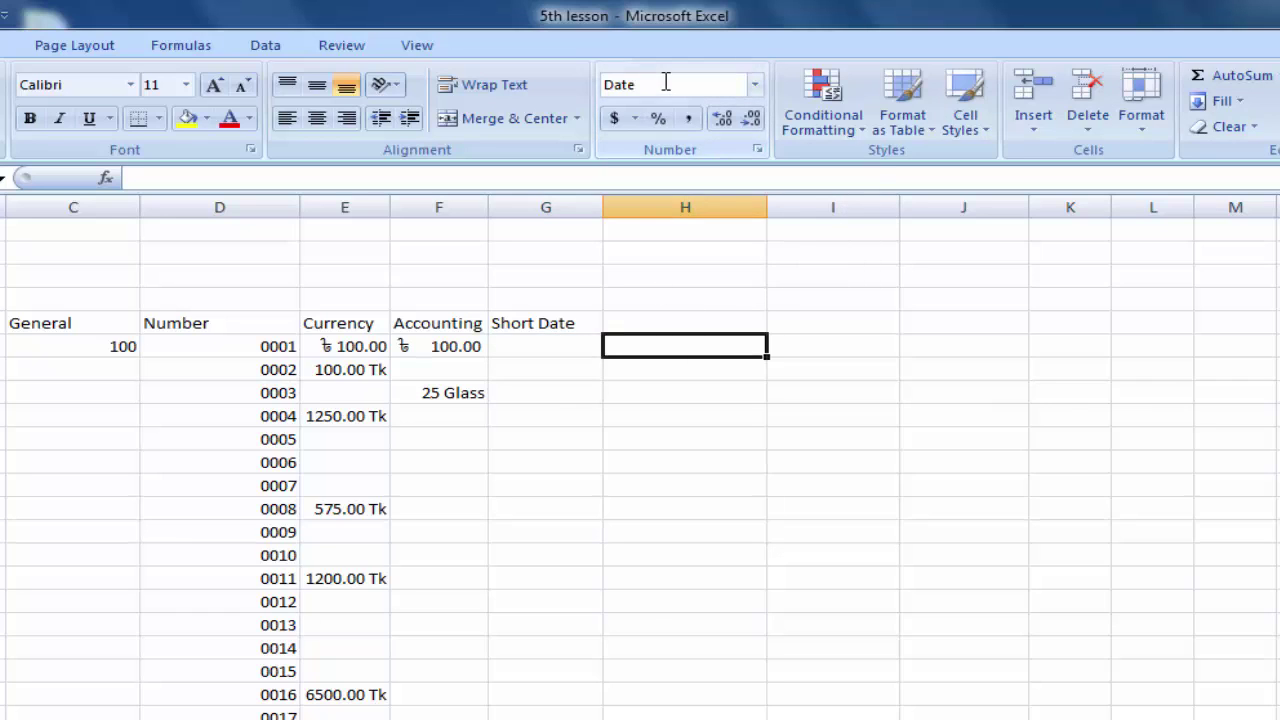
# Enter the heading "Long Date" in cell H5
pyautogui.click(651, 322)
pyautogui.write('LOn')
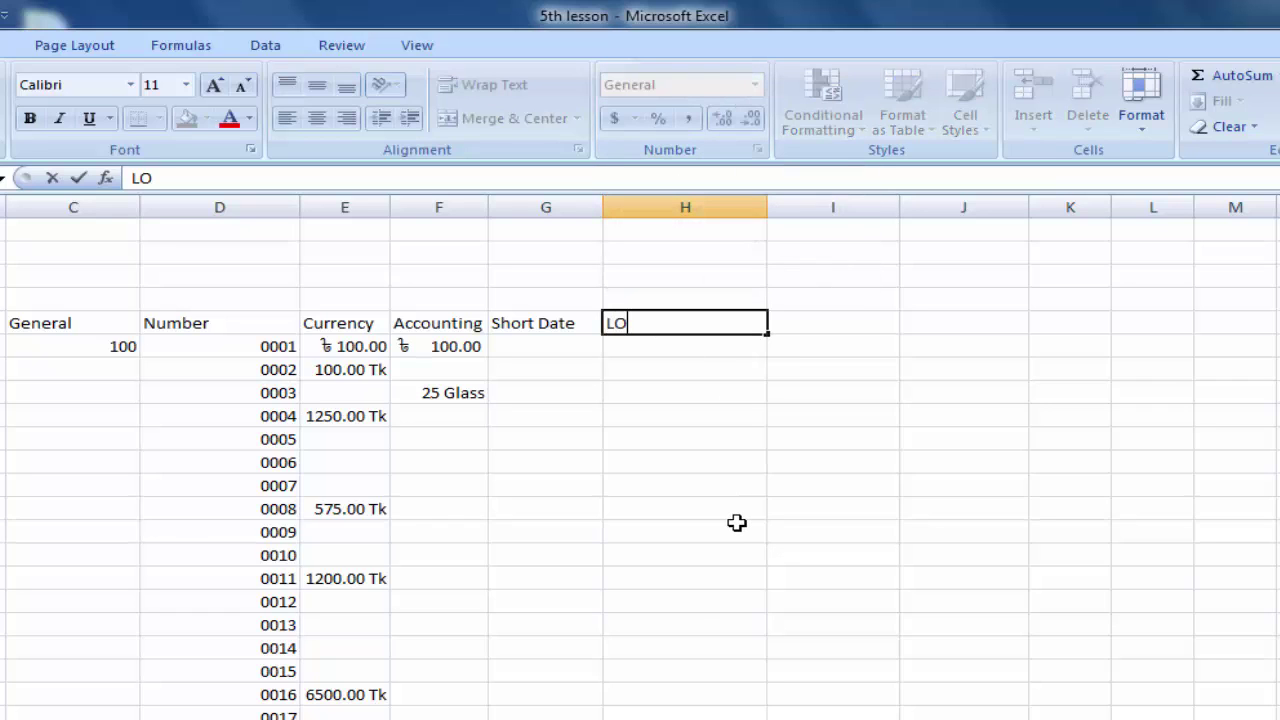
pyautogui.press('BackSpace')
pyautogui.press('BackSpace')
pyautogui.write('ong D')
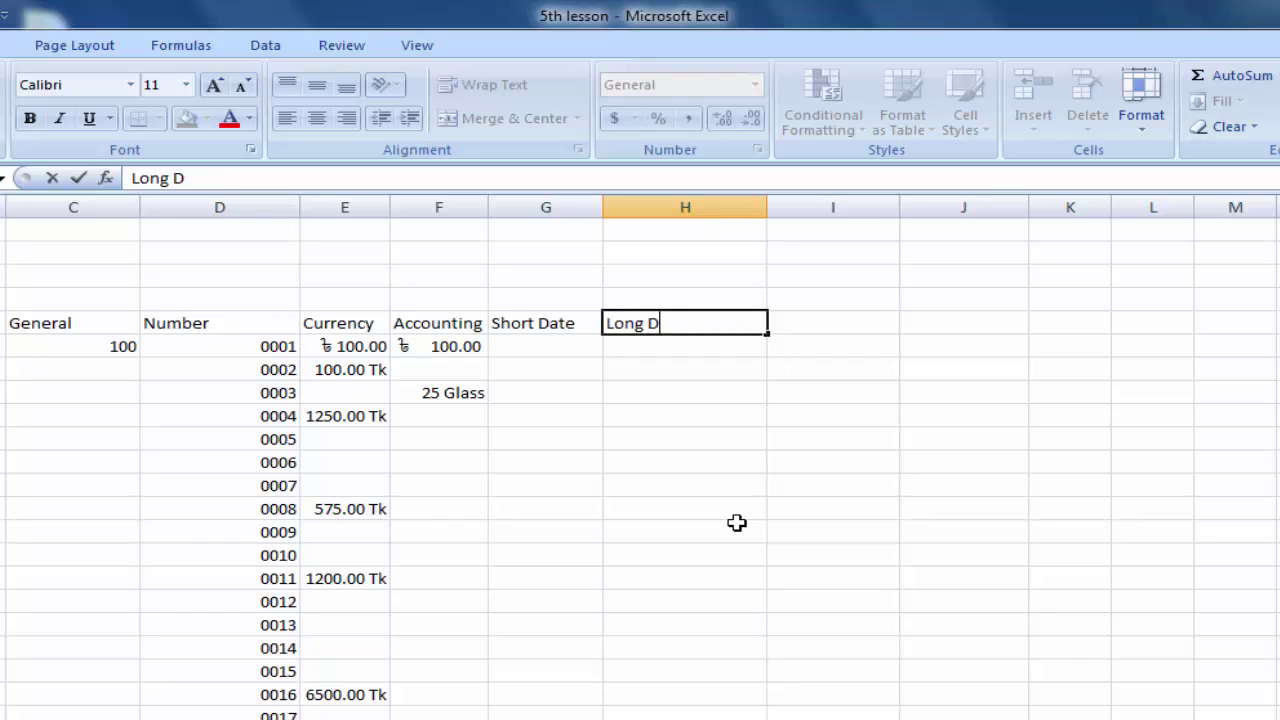
pyautogui.write('ate')
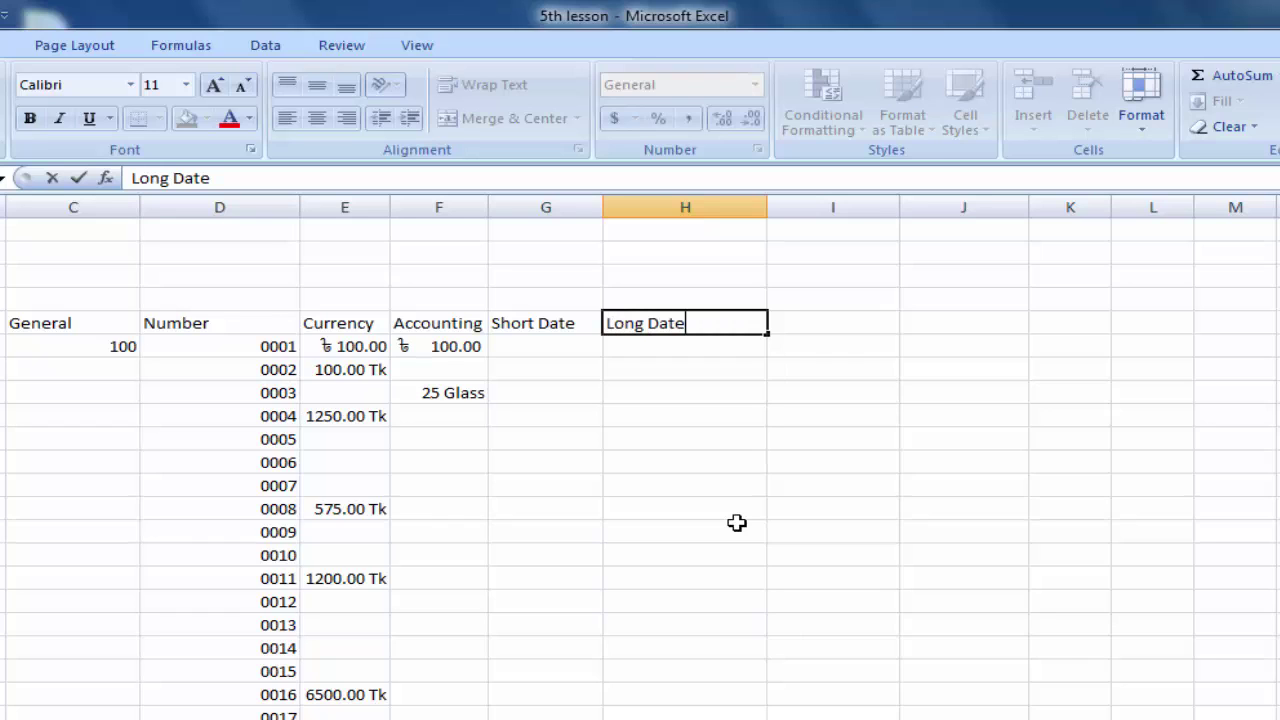
pyautogui.click(660, 350)
# Compare the number formats of G6 and H6, and enter the date 20/04/2015 in cell G6
pyautogui.click(537, 349)
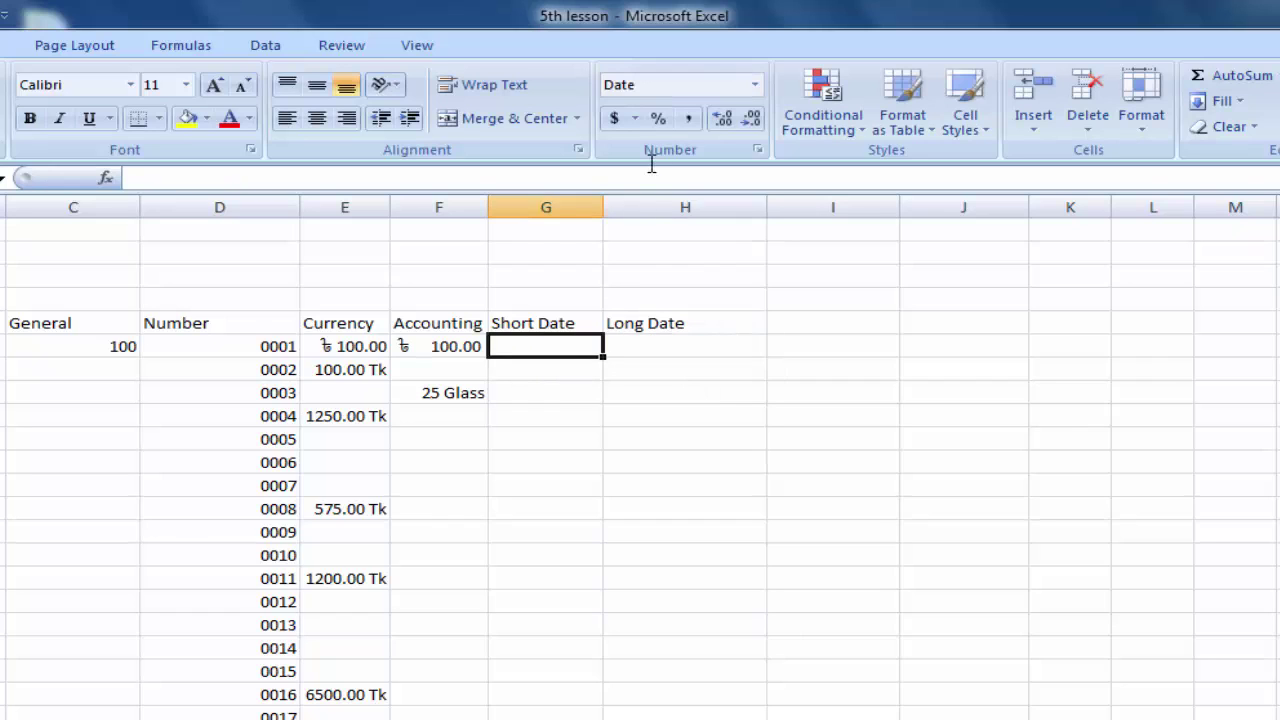
pyautogui.click(654, 350)
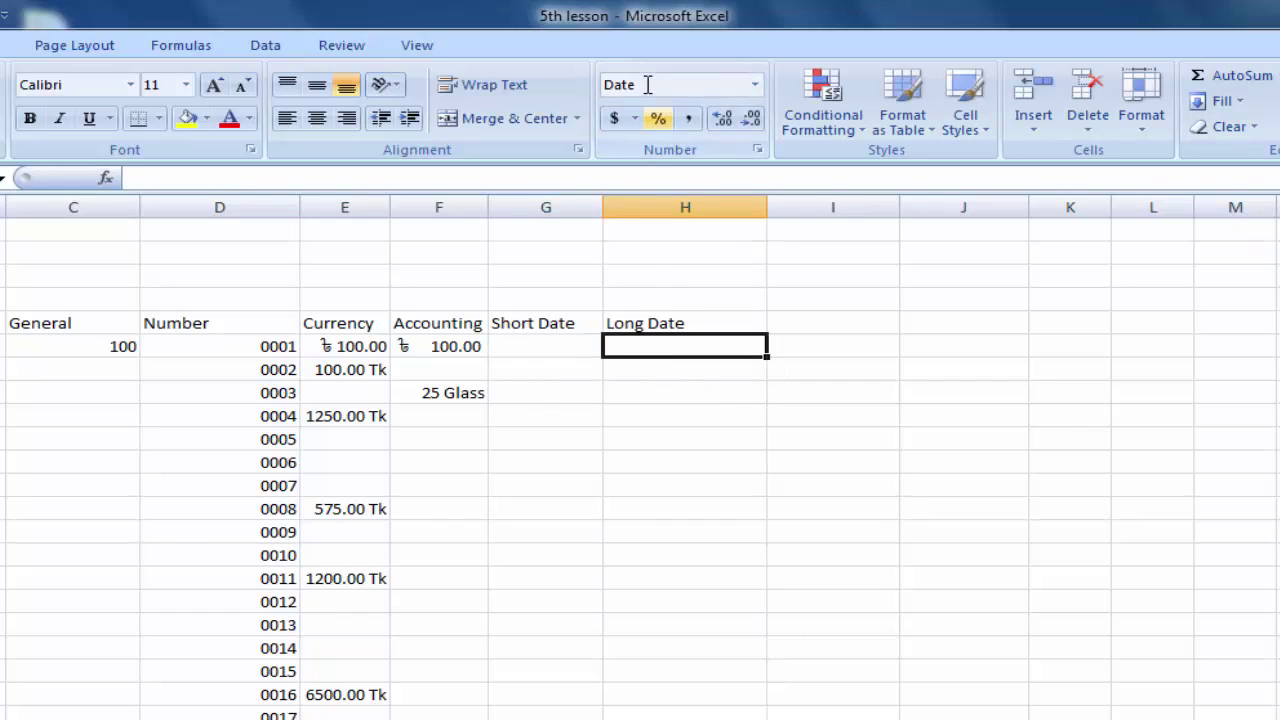
pyautogui.click(527, 346)
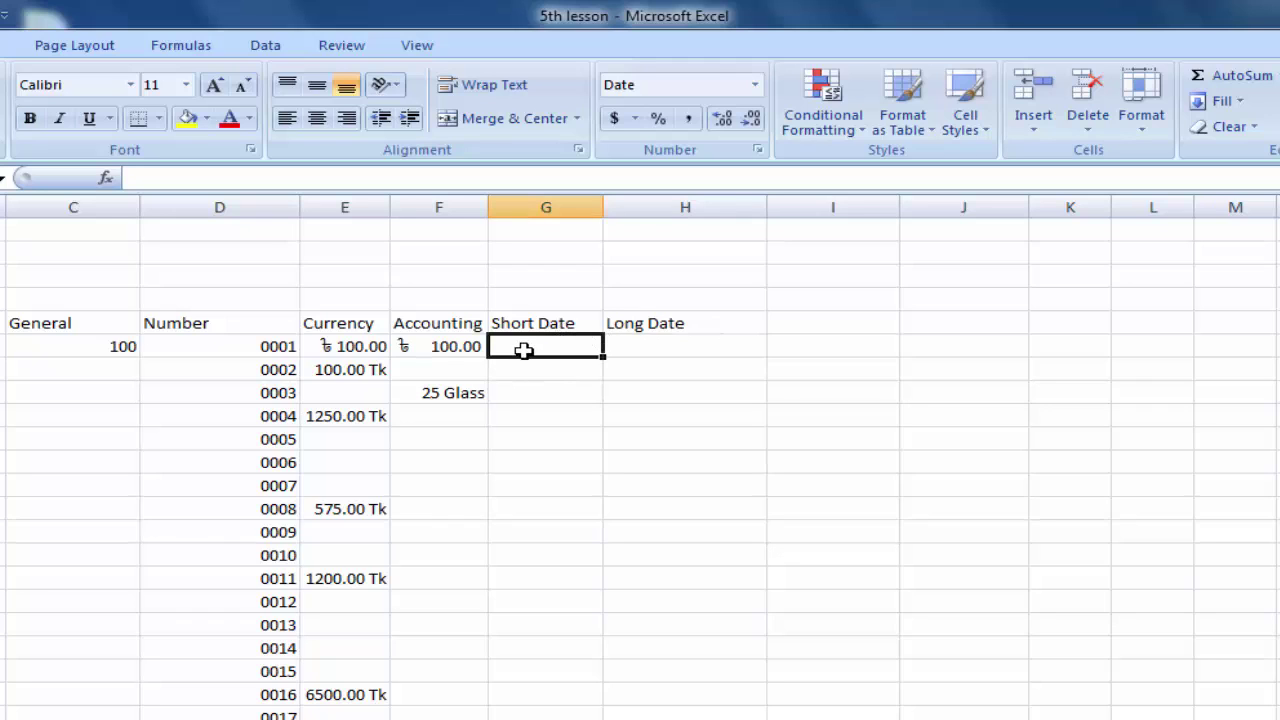
pyautogui.click(694, 340)
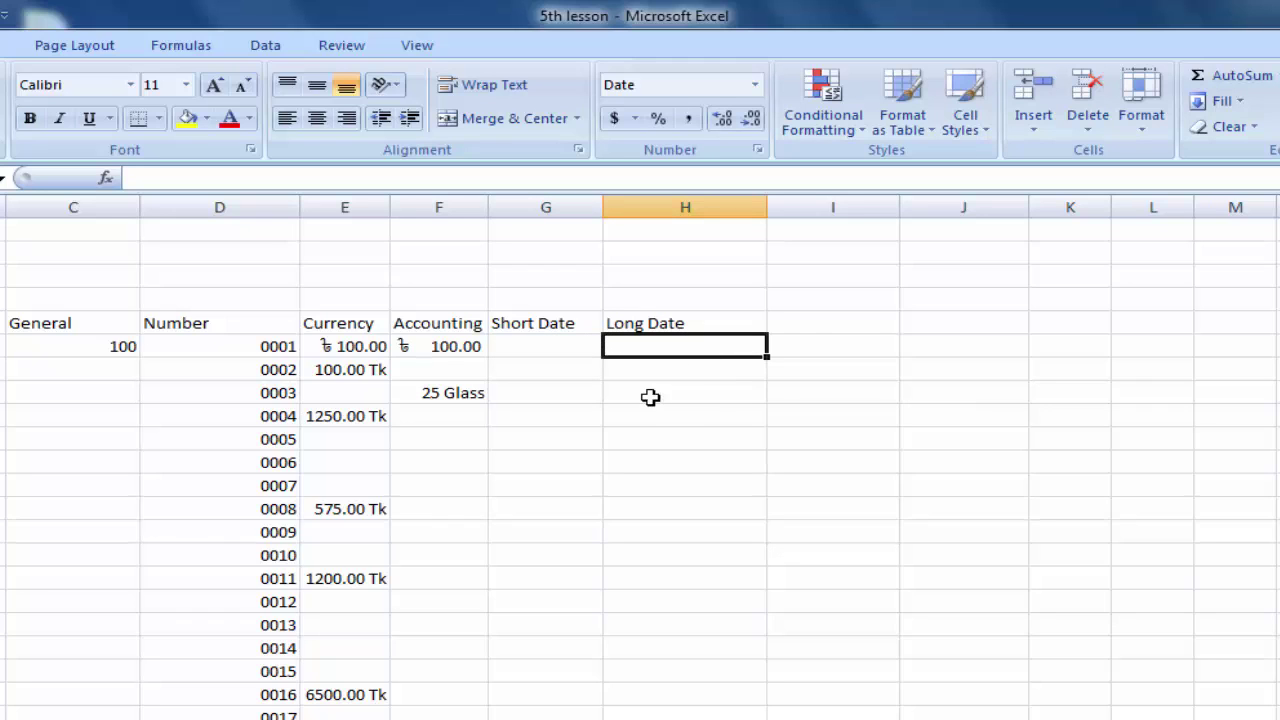
pyautogui.click(560, 350)
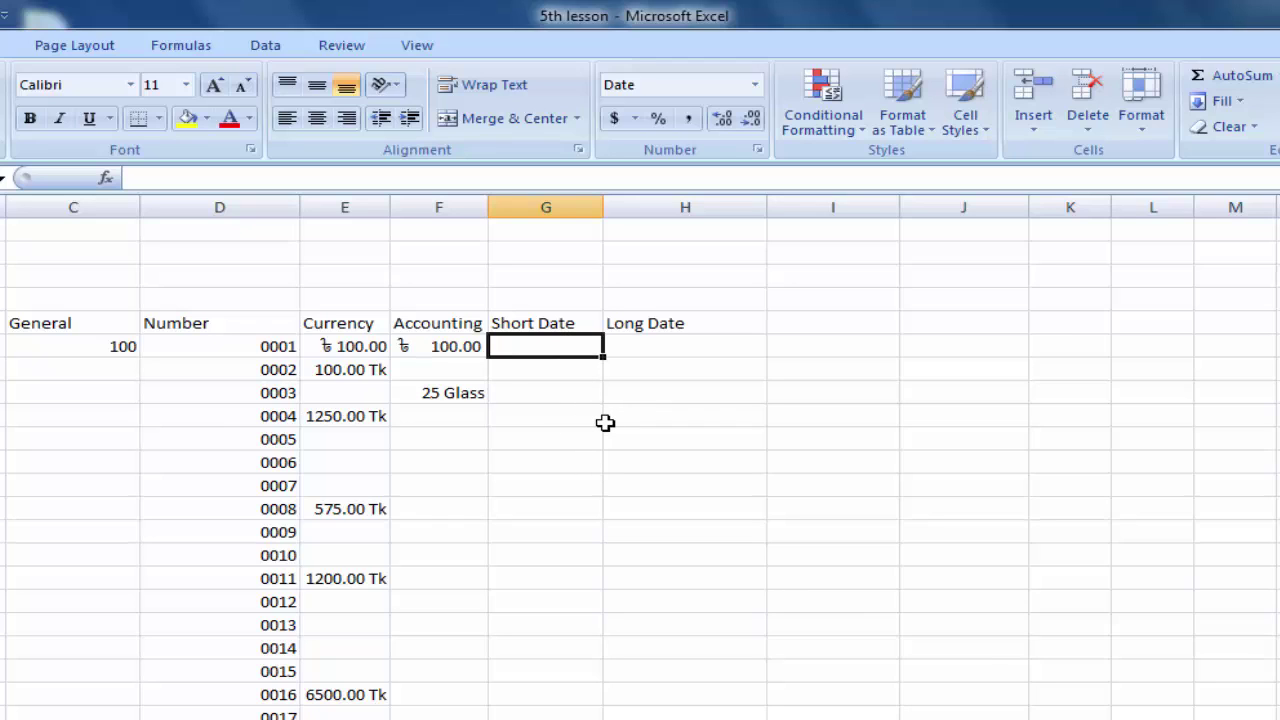
pyautogui.write('20/0')
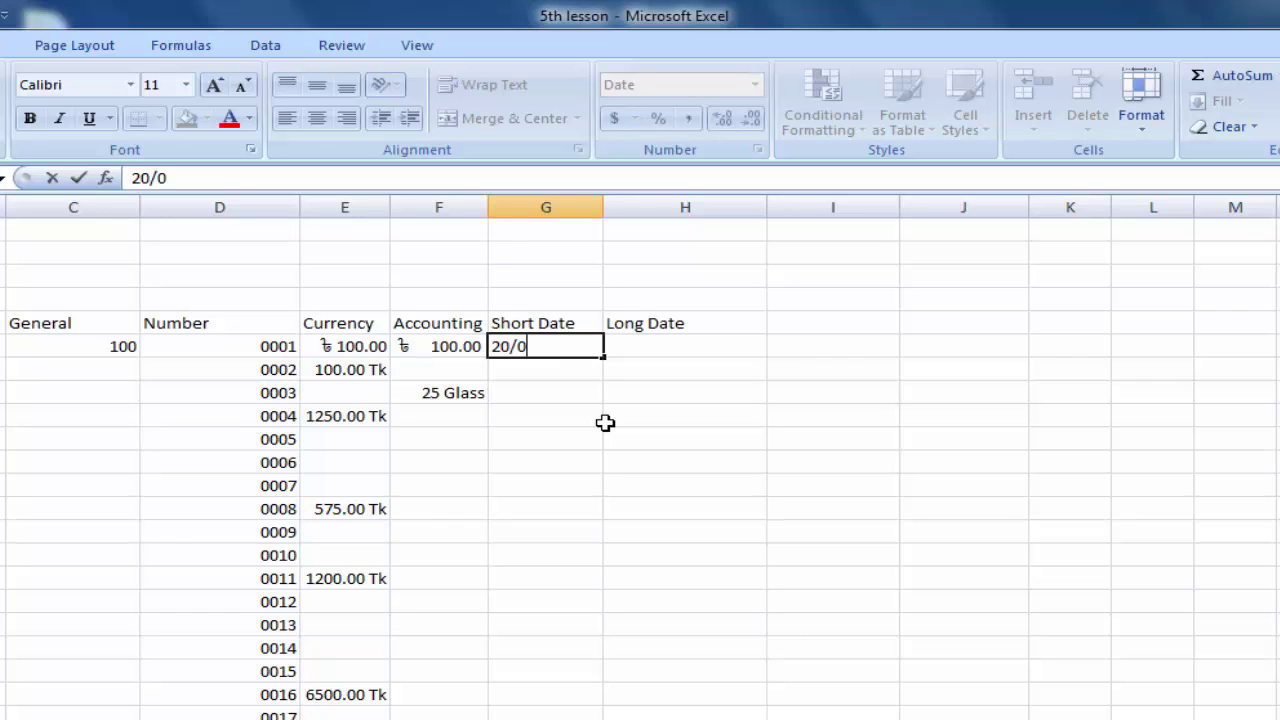
pyautogui.write('4/2015')
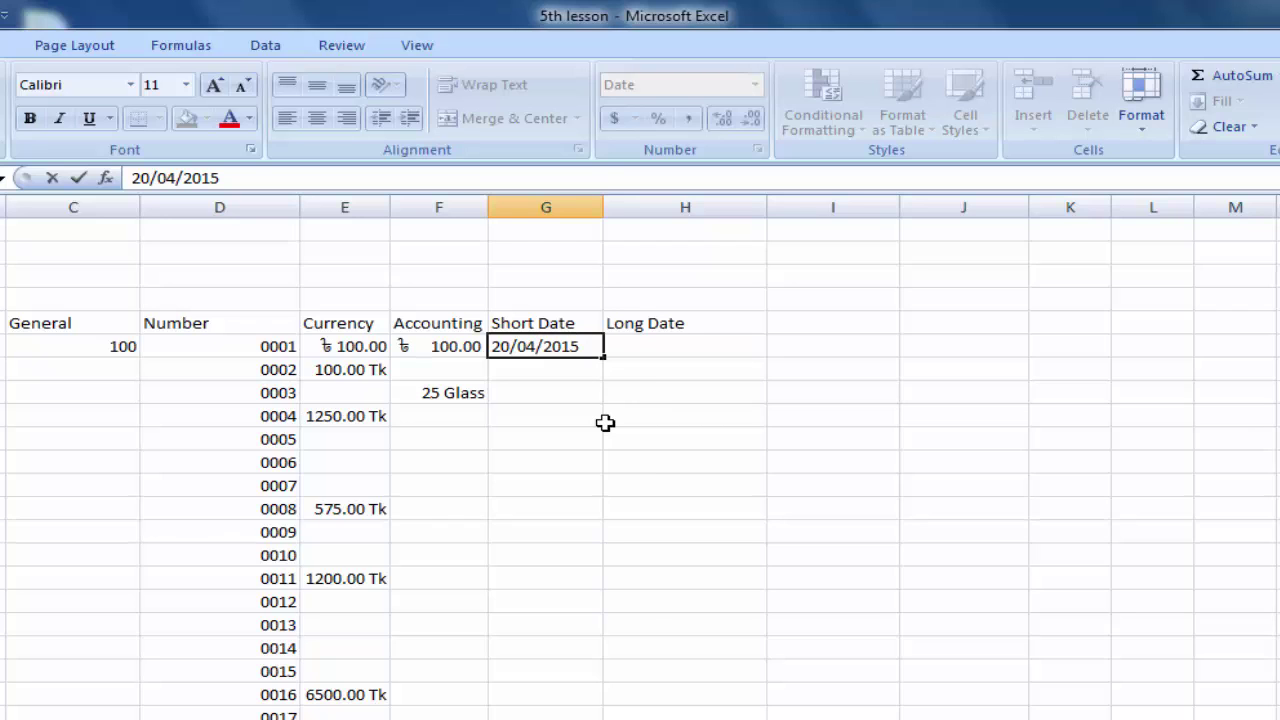
pyautogui.press('Return')
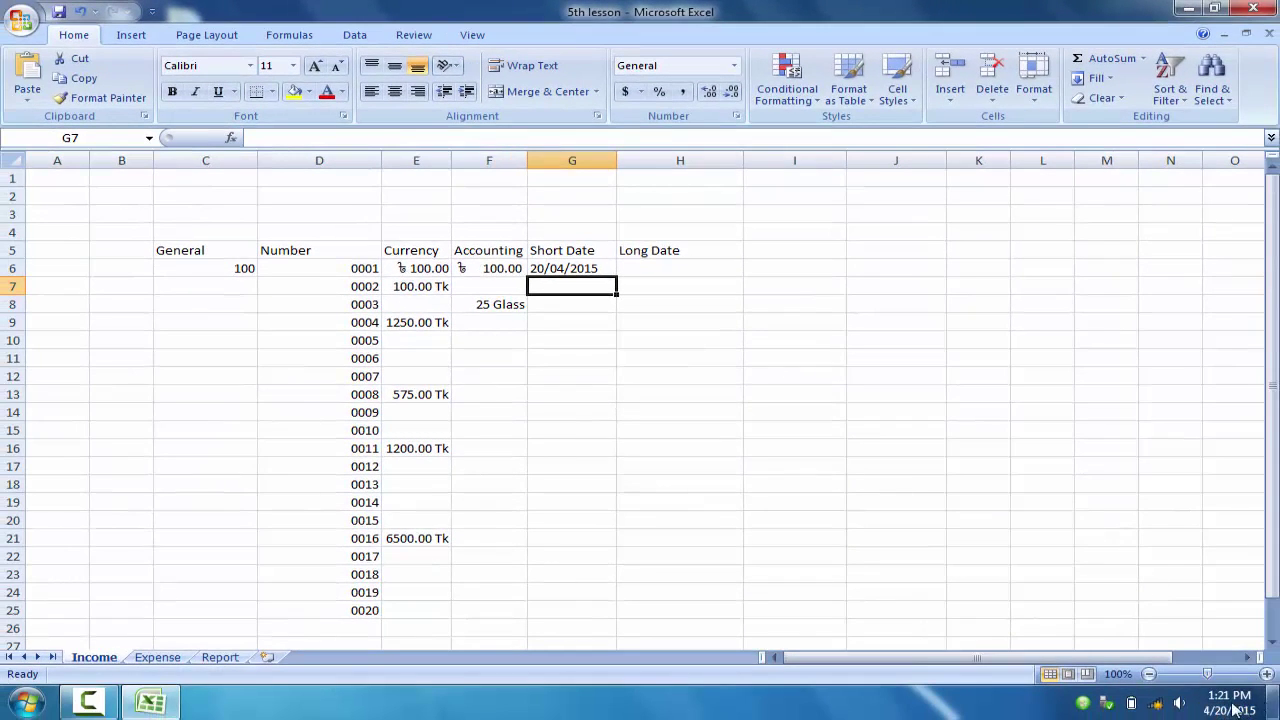
pyautogui.click(601, 264)
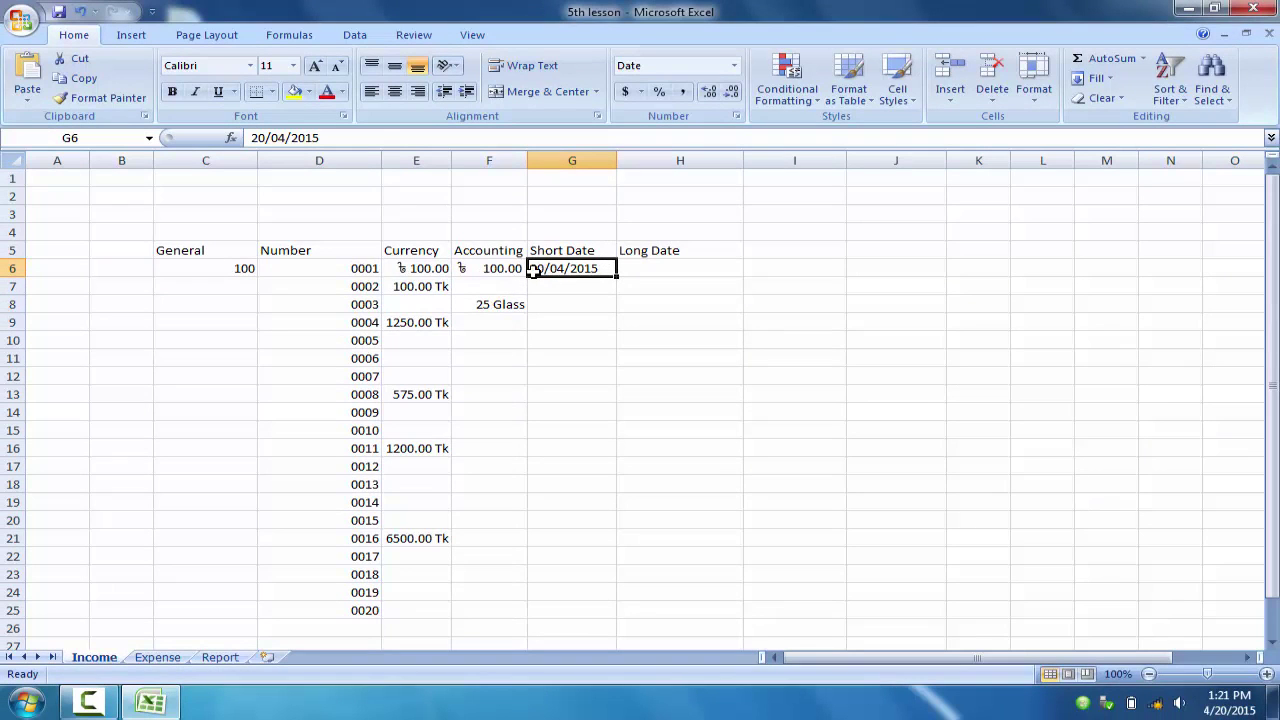
pyautogui.click(574, 301)
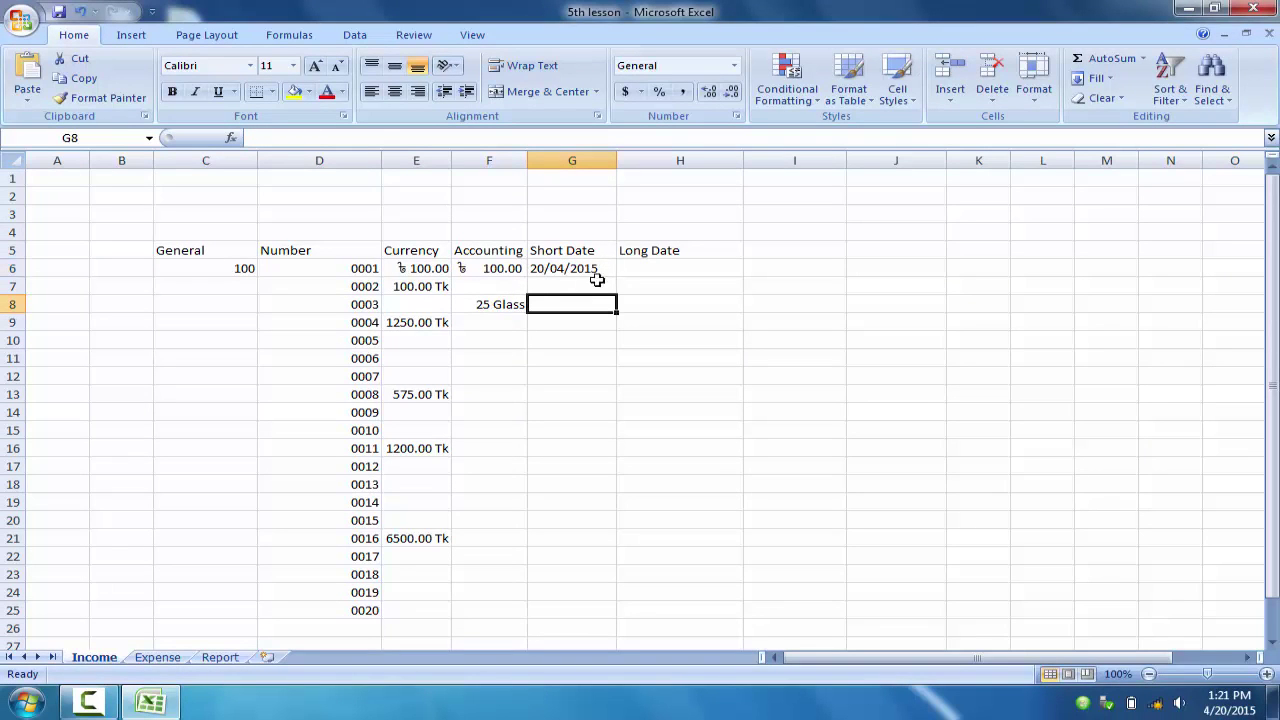
# Replace the date in cell G6 with 04/20/2015, putting the month first
pyautogui.click(572, 272)
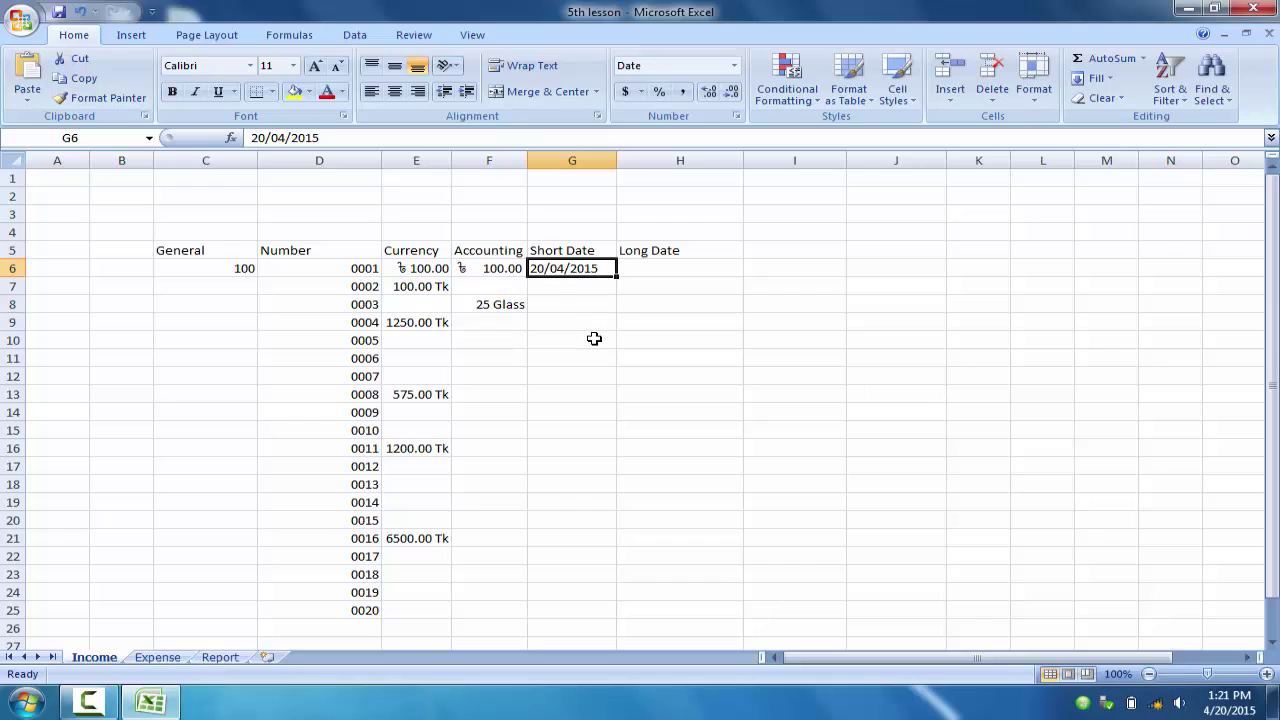
pyautogui.write('0')
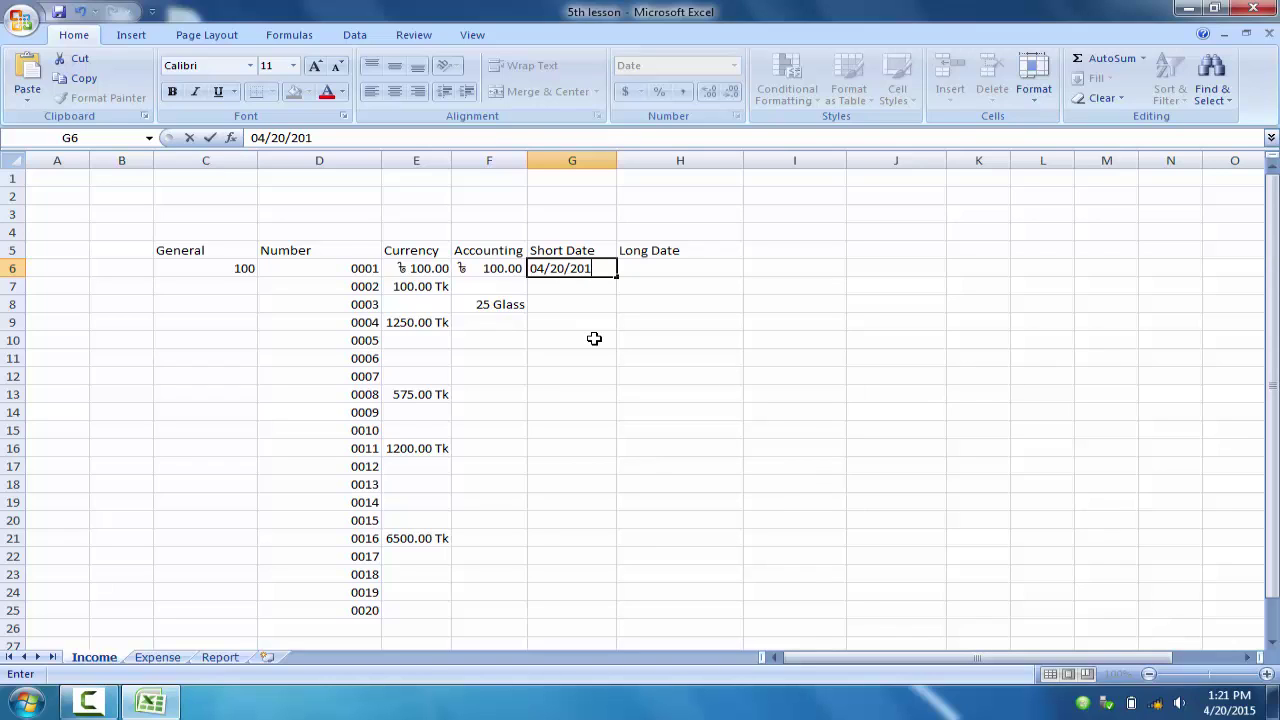
pyautogui.press('Return')
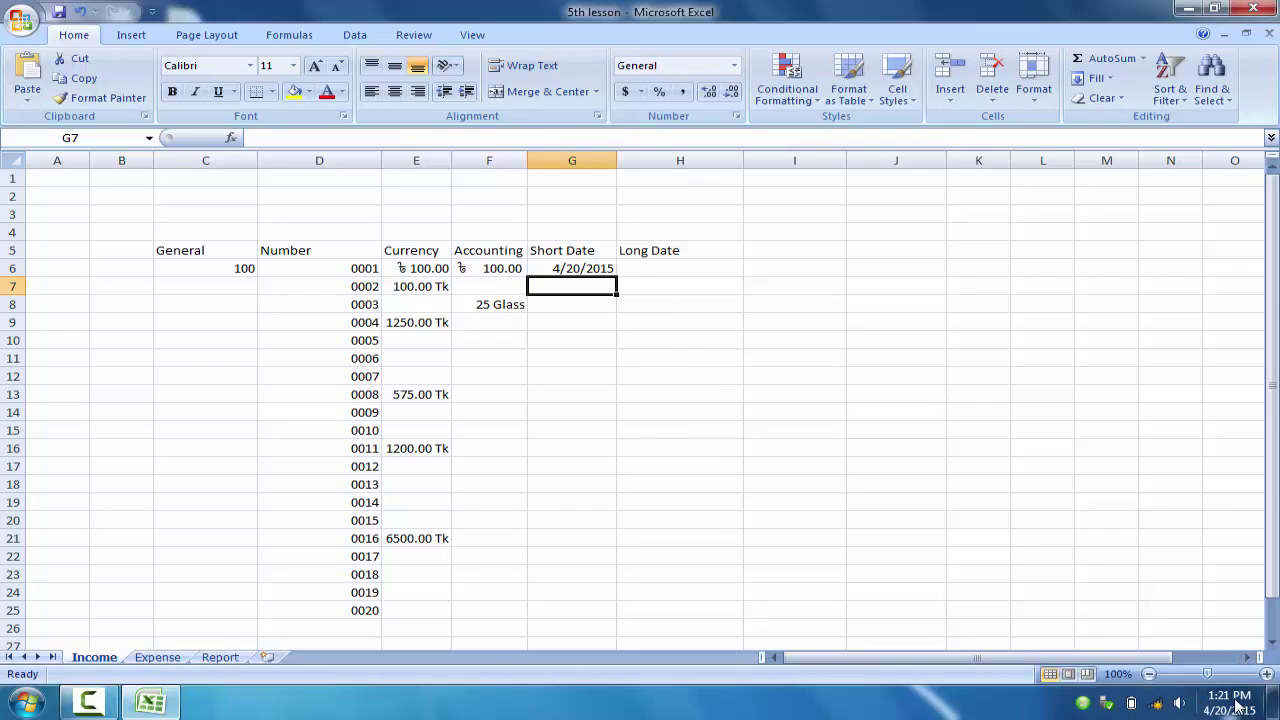
pyautogui.click(577, 309)
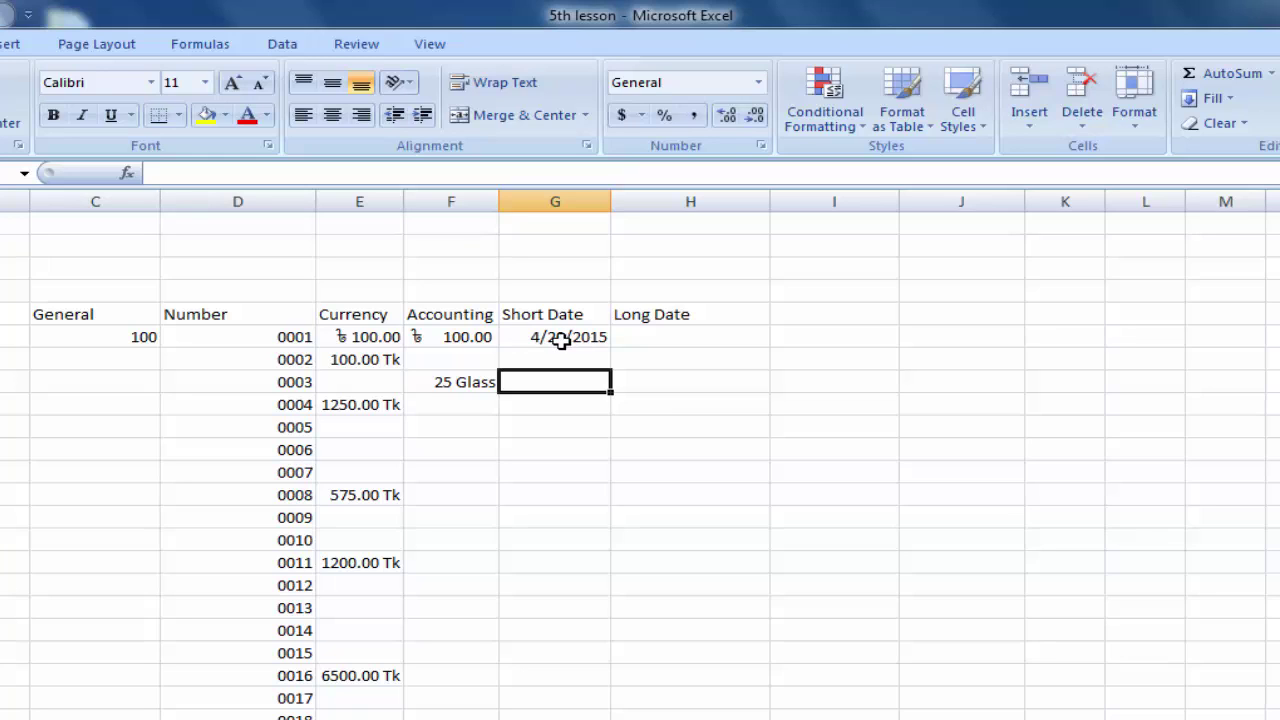
# Re-enter the date in cell G6 day first, as 20/04/2015
pyautogui.click(562, 341)
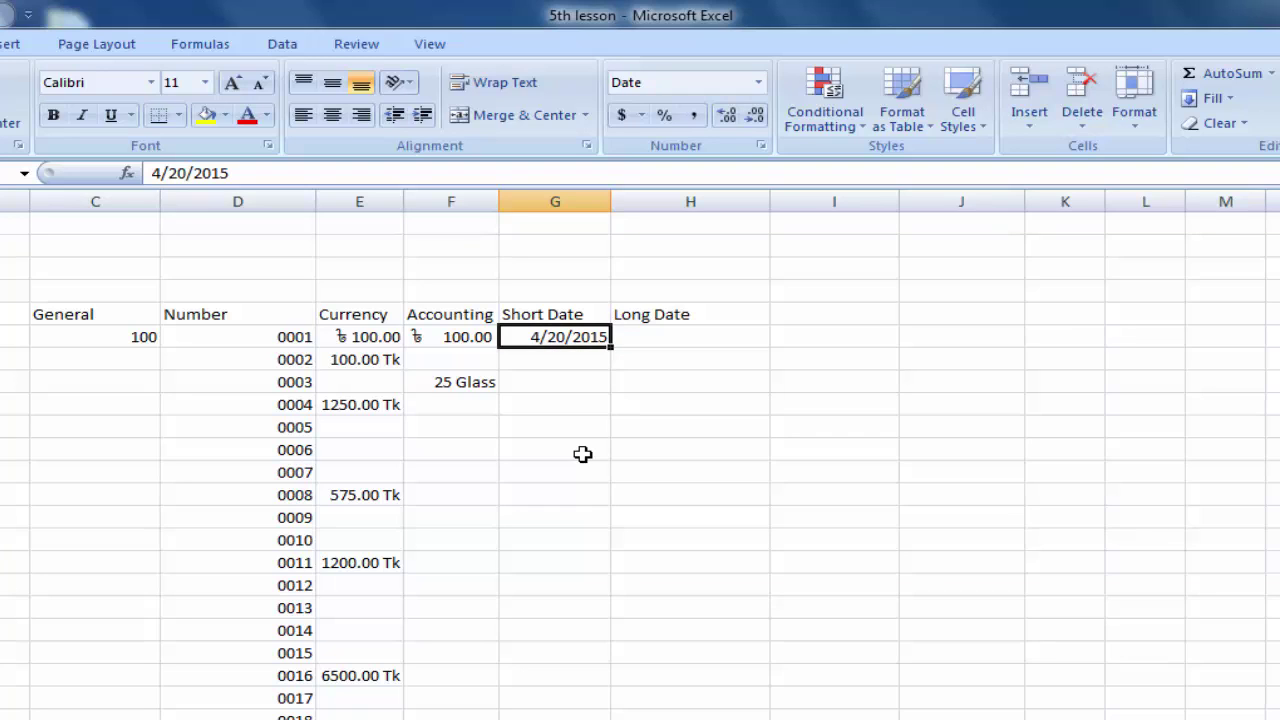
pyautogui.write('20')
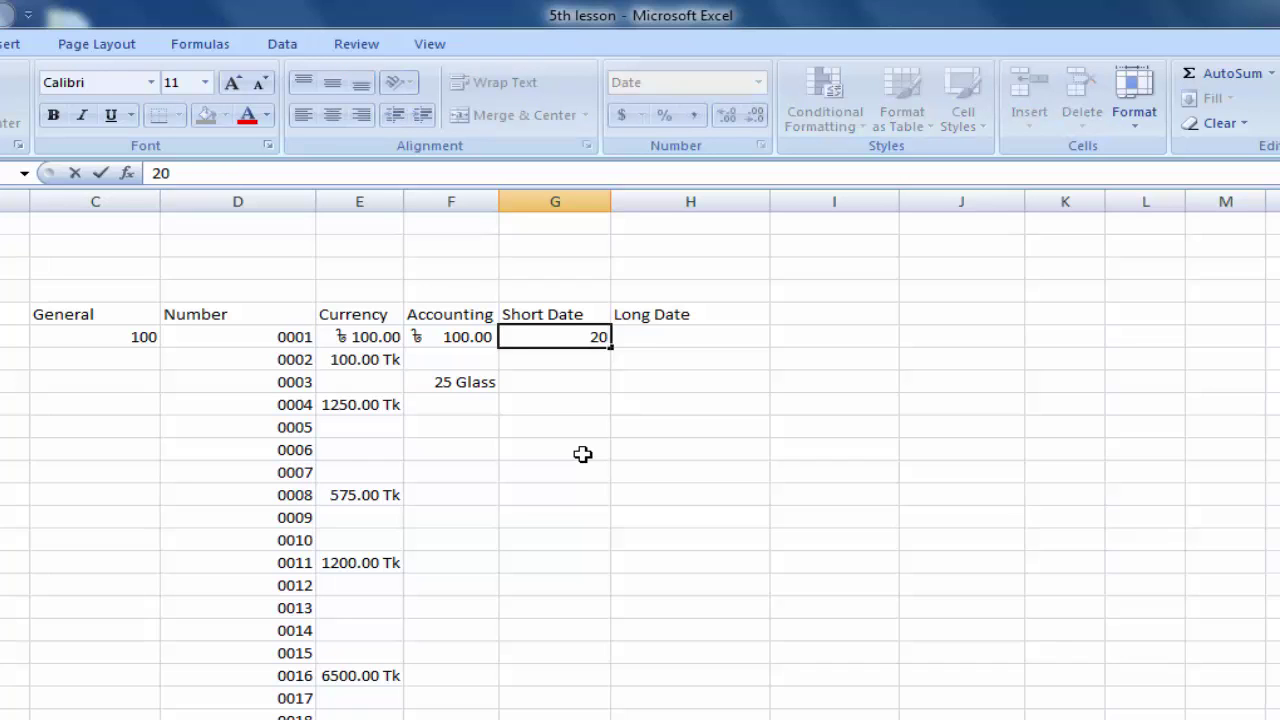
pyautogui.write('/04/2')
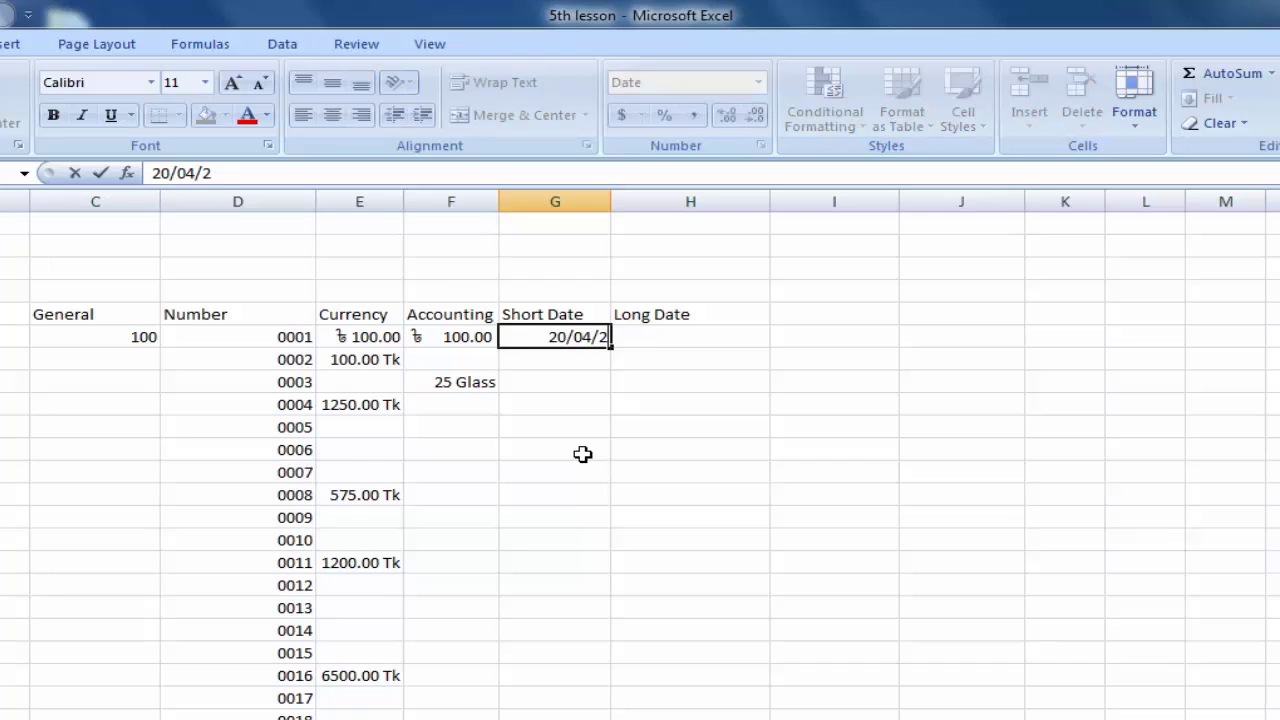
pyautogui.write('015')
pyautogui.press('Return')
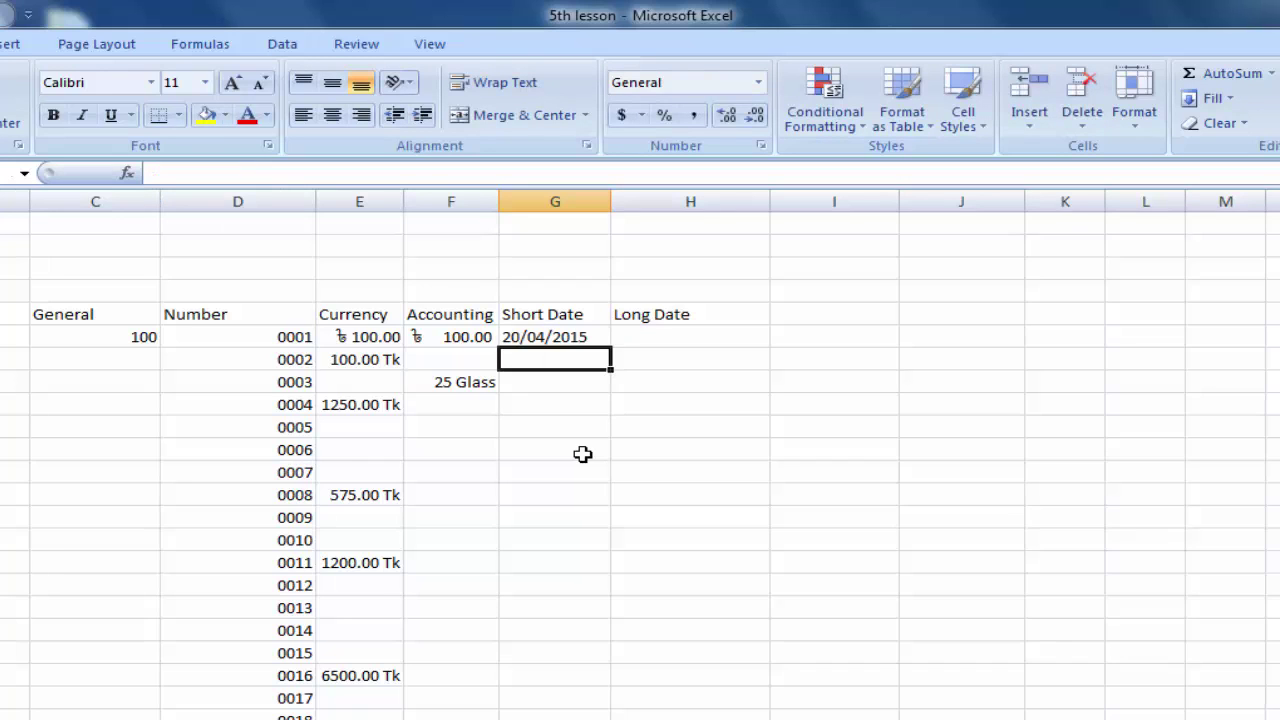
pyautogui.click(532, 342)
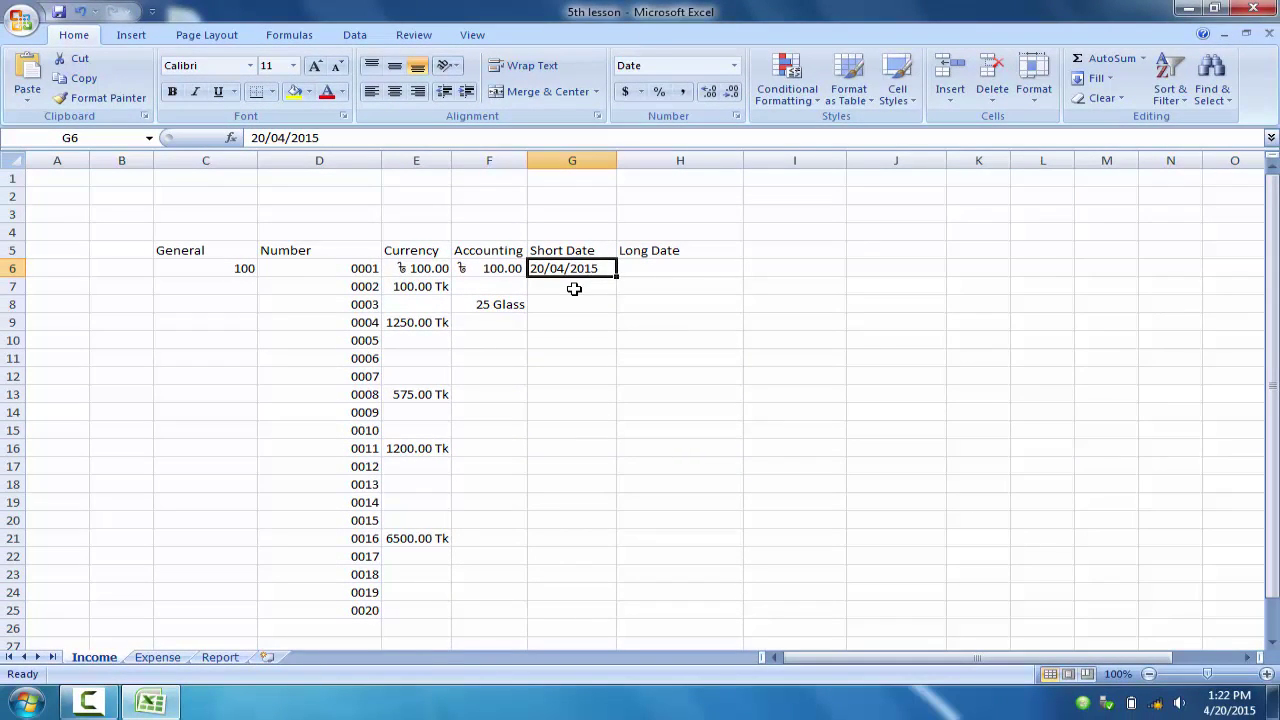
# Change the Short Date entry in G6 back to month-first order, as 04/20/2015
pyautogui.click(574, 288)
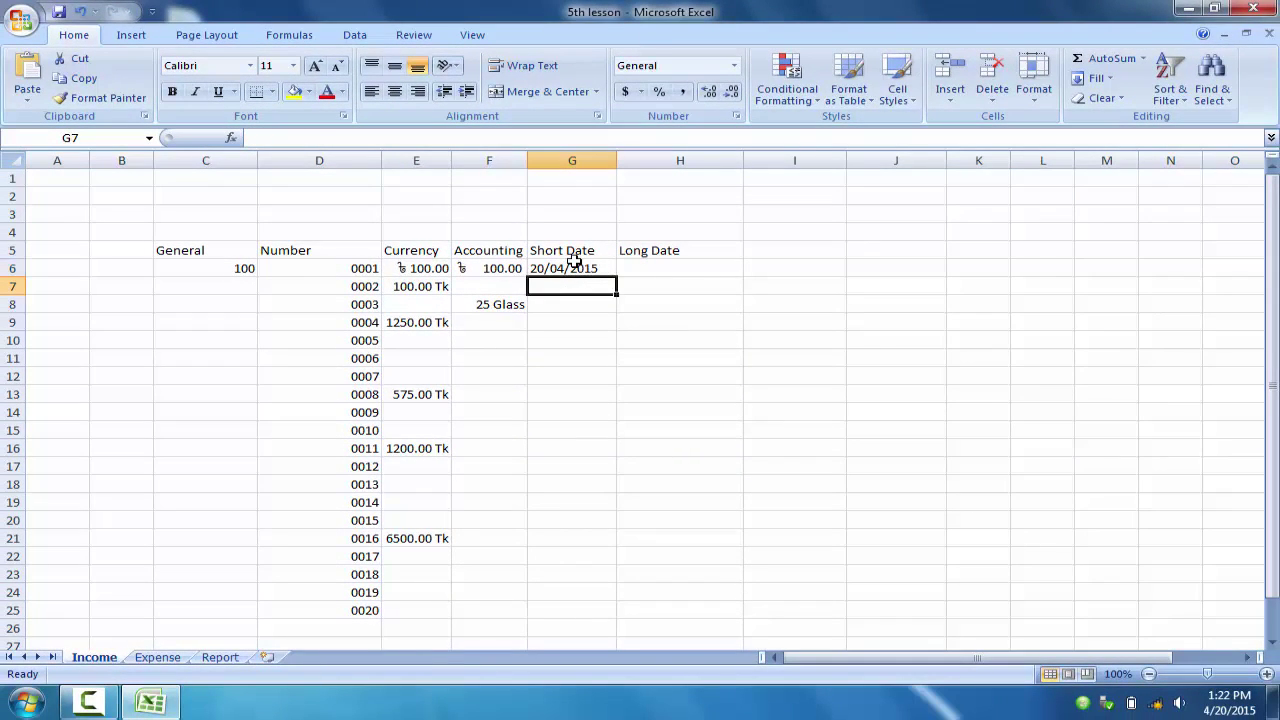
pyautogui.click(572, 266)
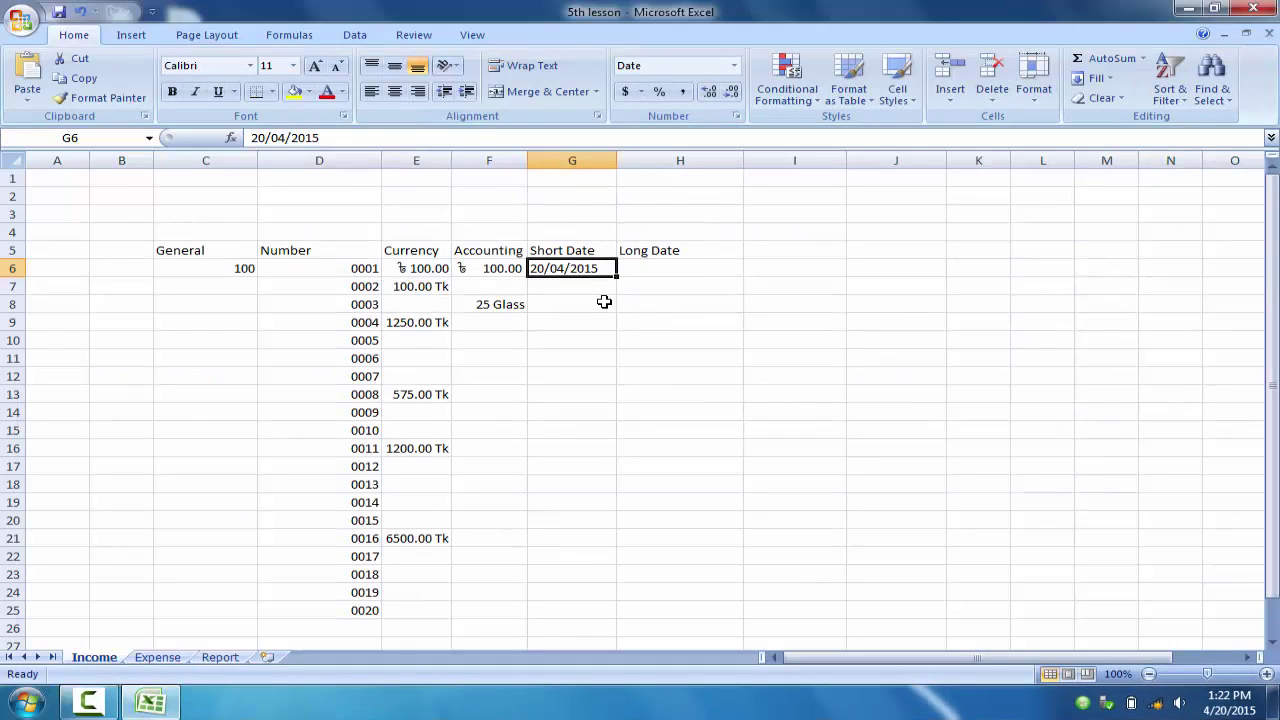
pyautogui.write('04')
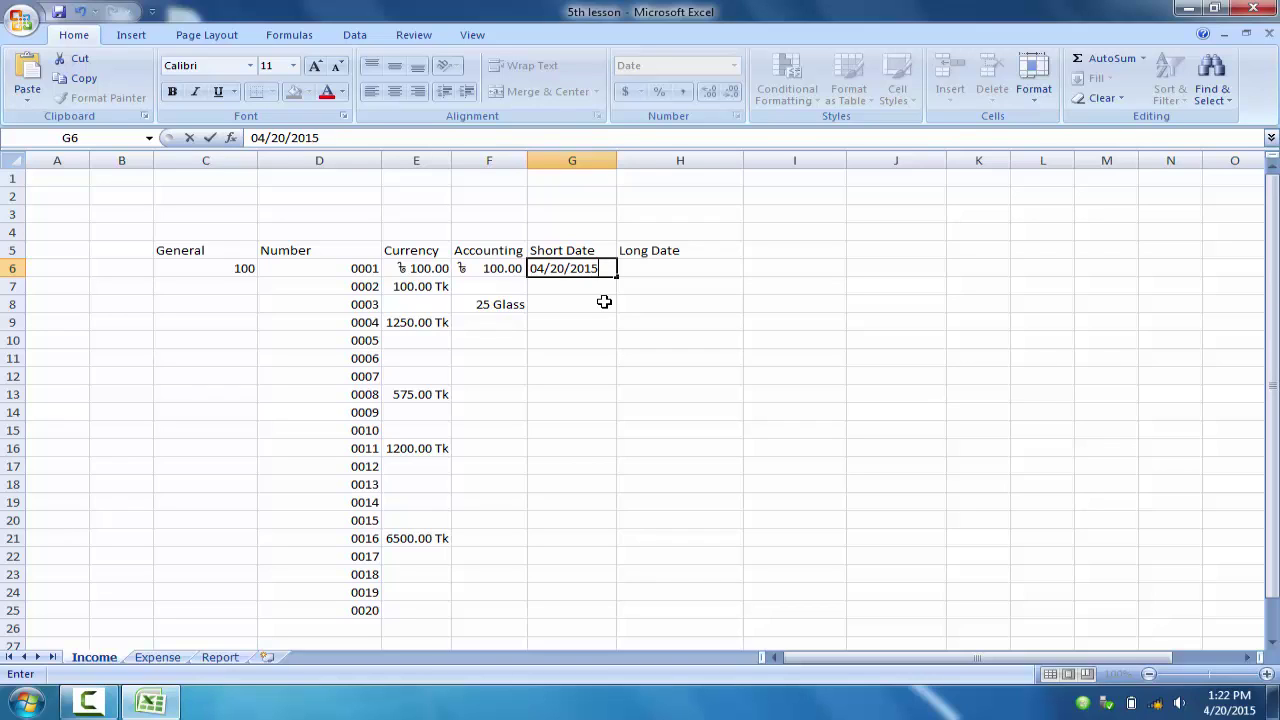
pyautogui.press('Return')
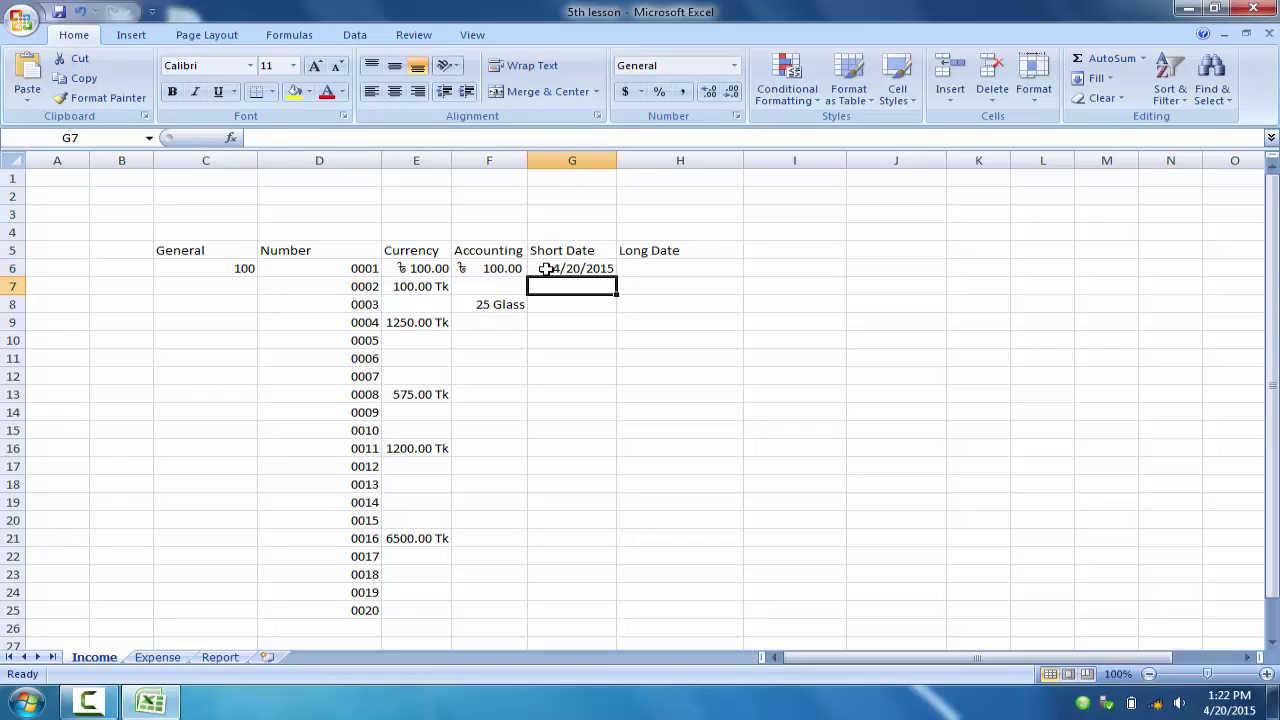
pyautogui.click(584, 351)
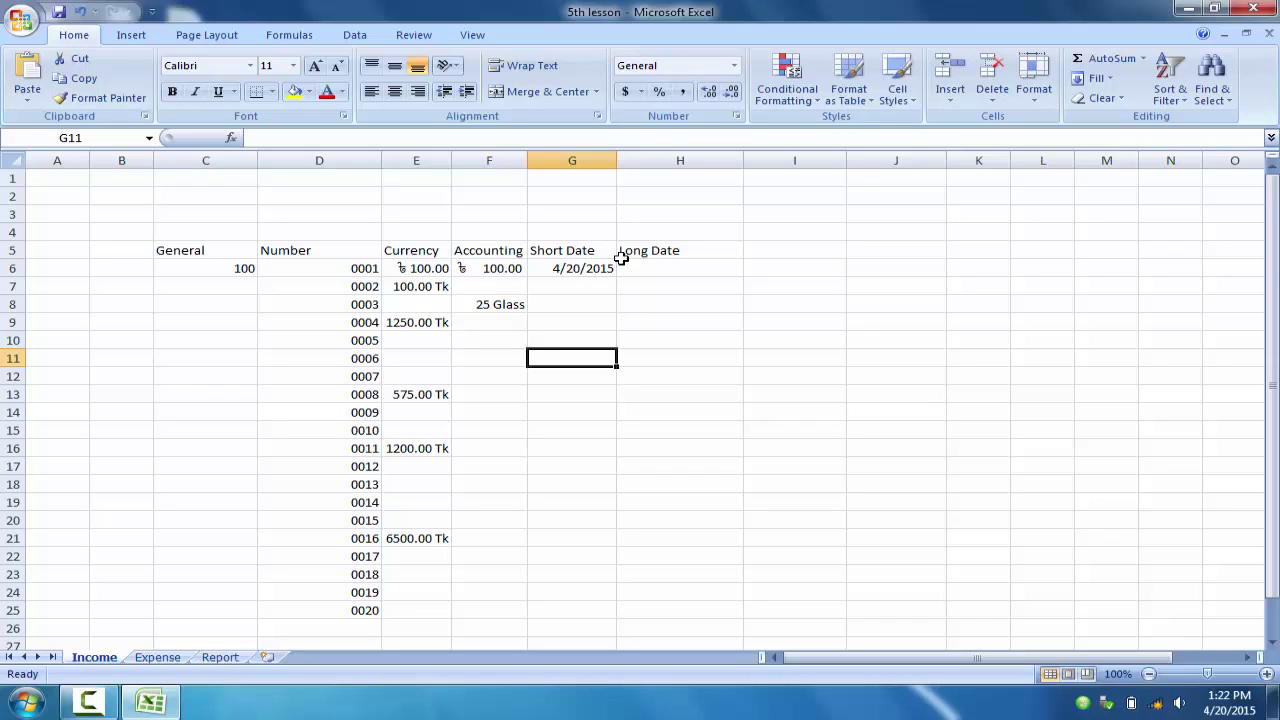
pyautogui.click(587, 285)
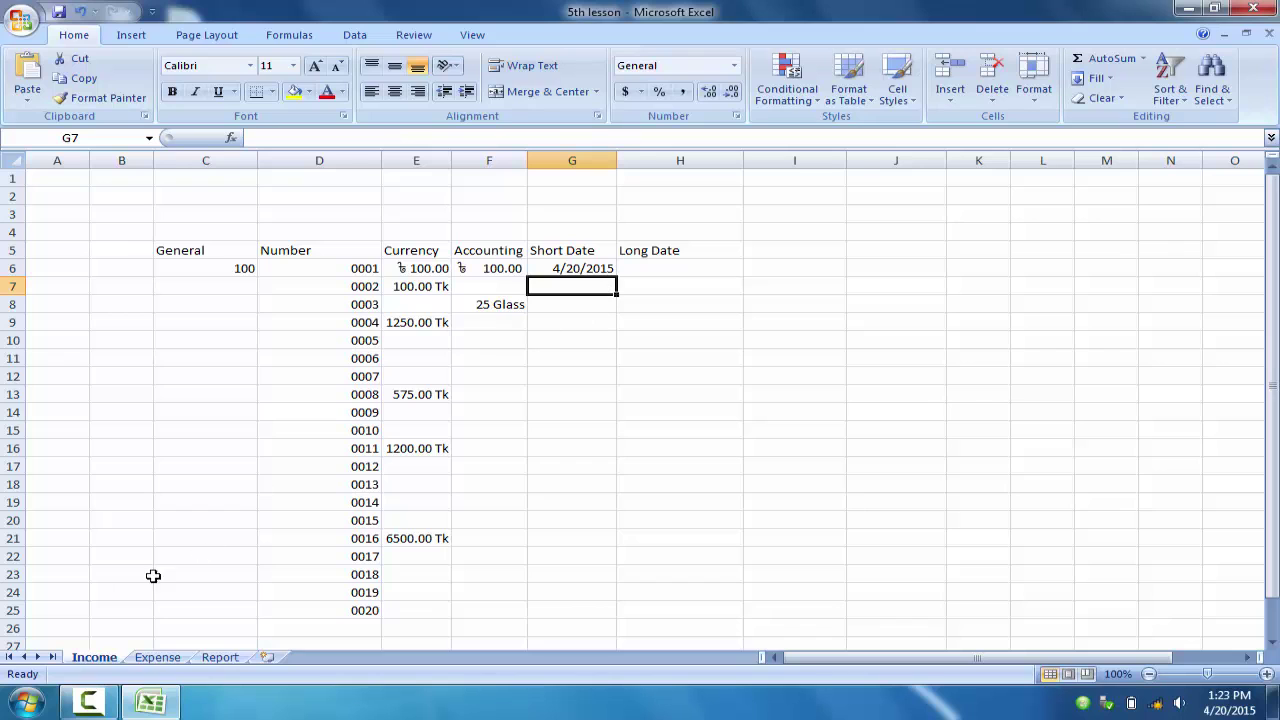
# Switch to the Windows Control Panel and open the Region and Language settings, moving the dialog clear of the screen edge
pyautogui.click(28, 706)
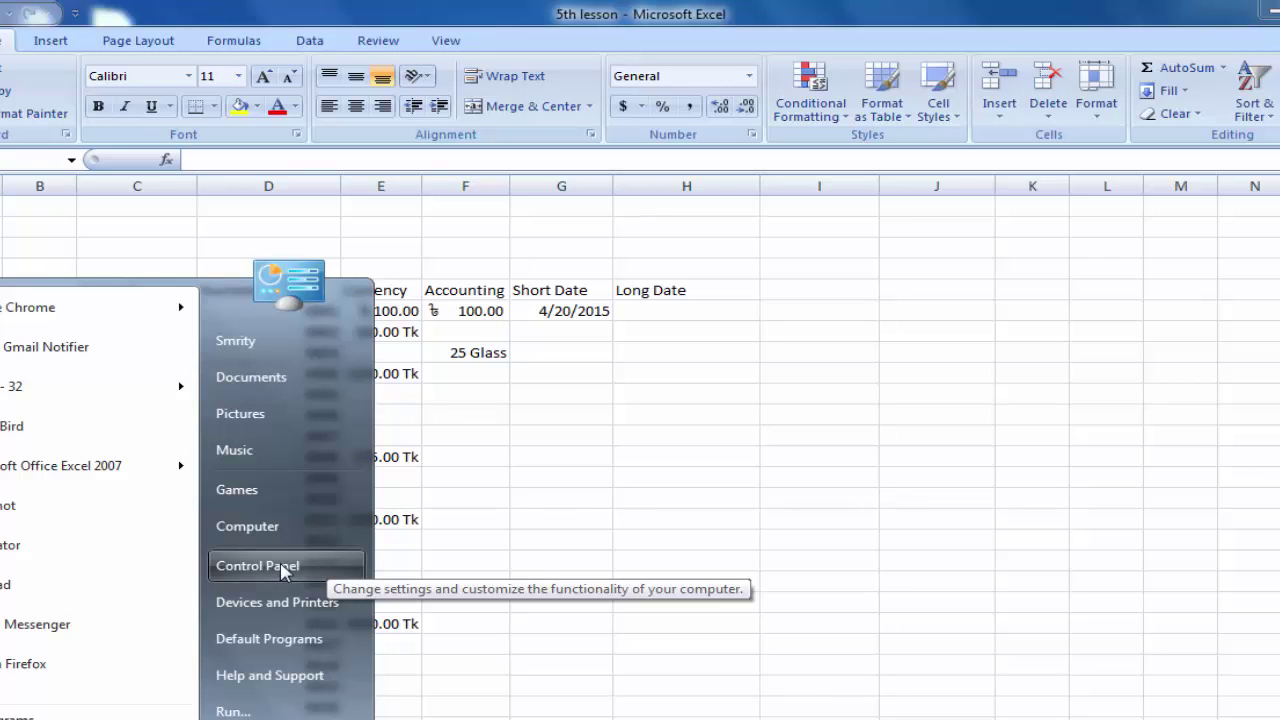
pyautogui.click(283, 568)
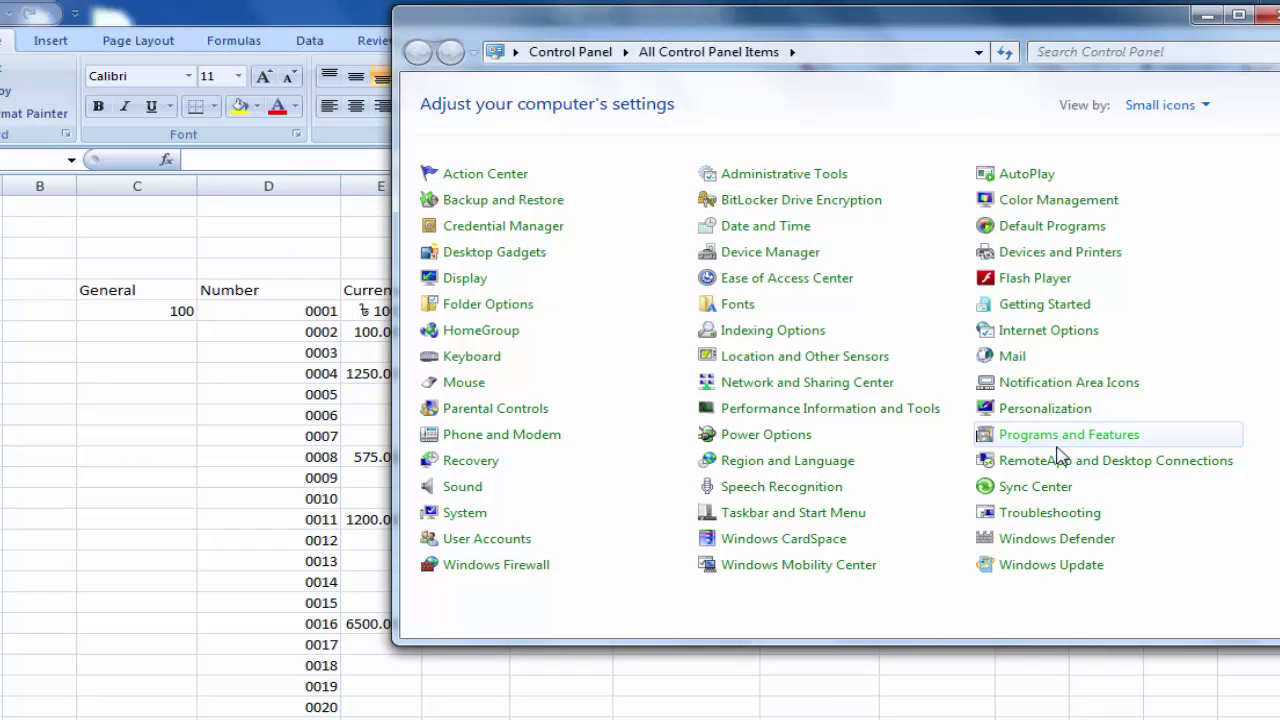
pyautogui.click(849, 466)
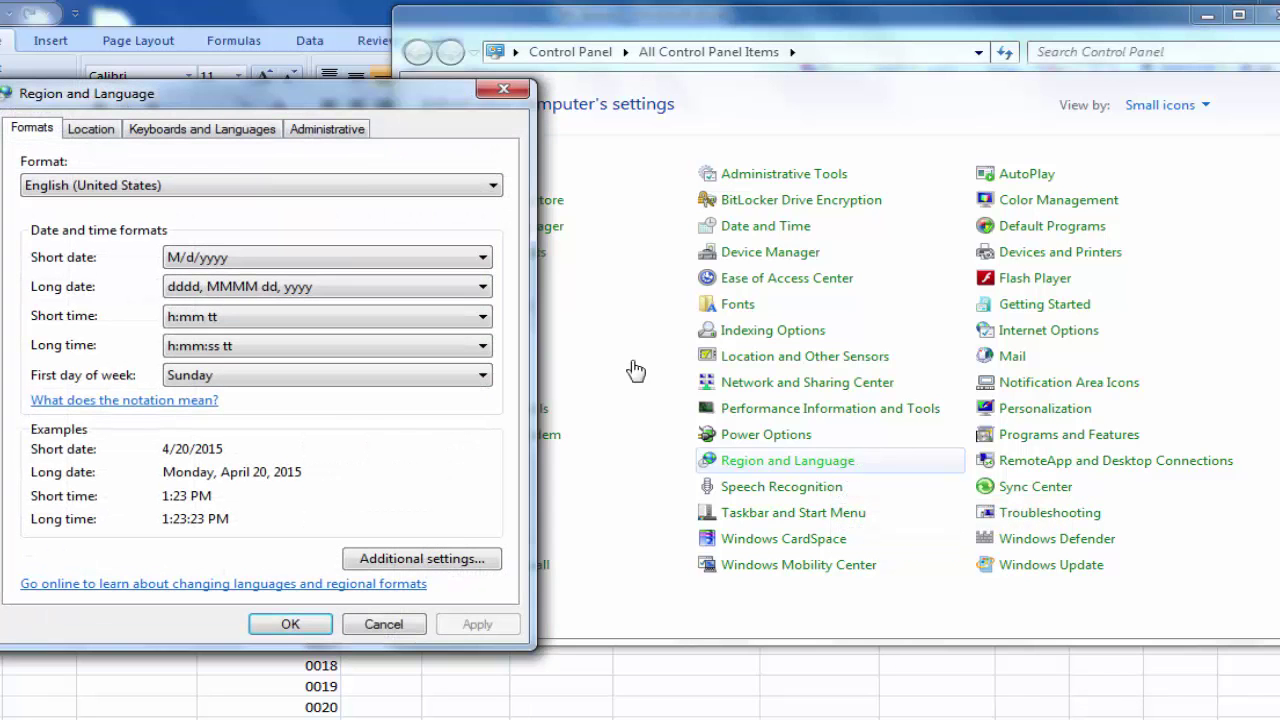
pyautogui.moveTo(303, 108); pyautogui.dragTo(849, 100)
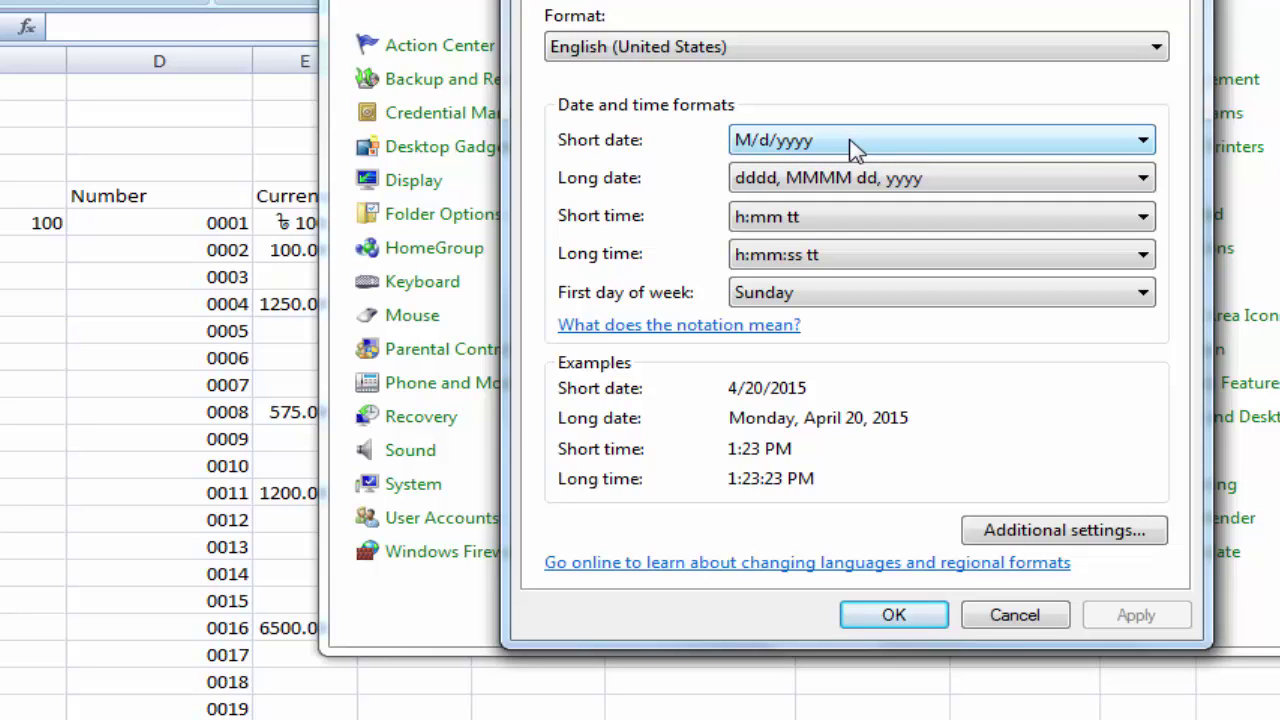
# Set the Windows short date format to dd-MMM-yy, apply it, and close the Control Panel
pyautogui.click(1143, 147)
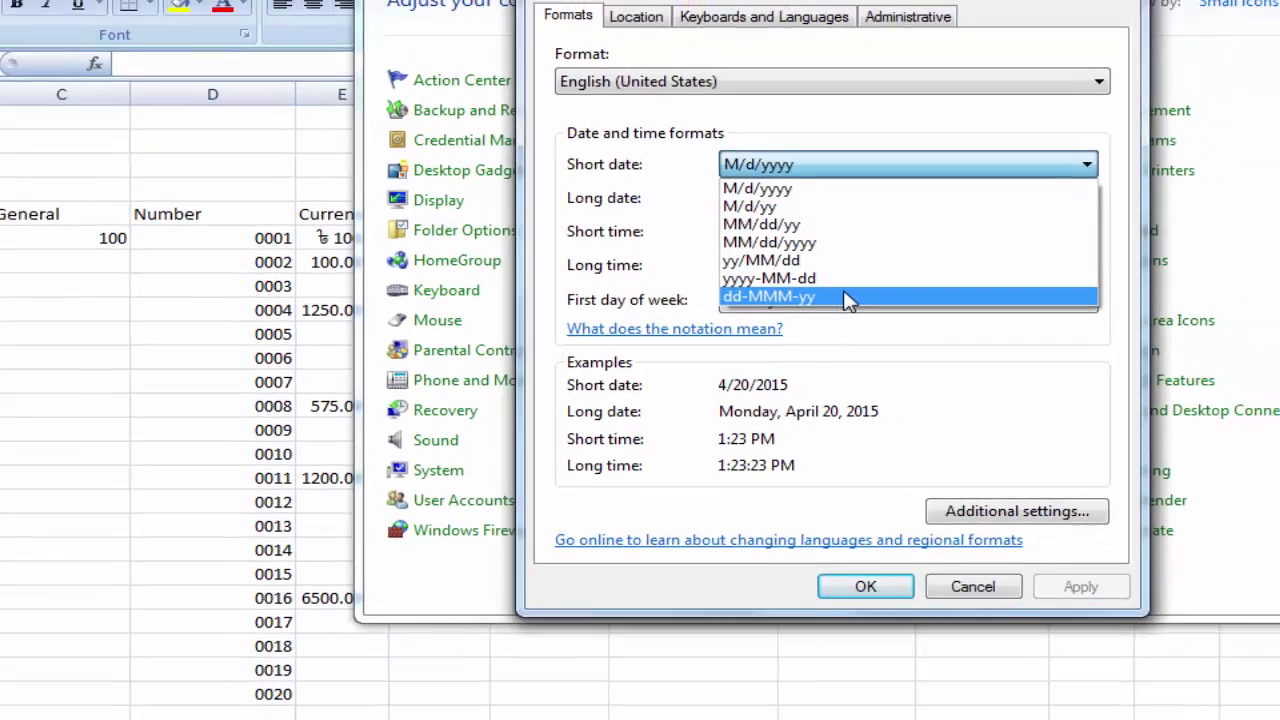
pyautogui.click(865, 289)
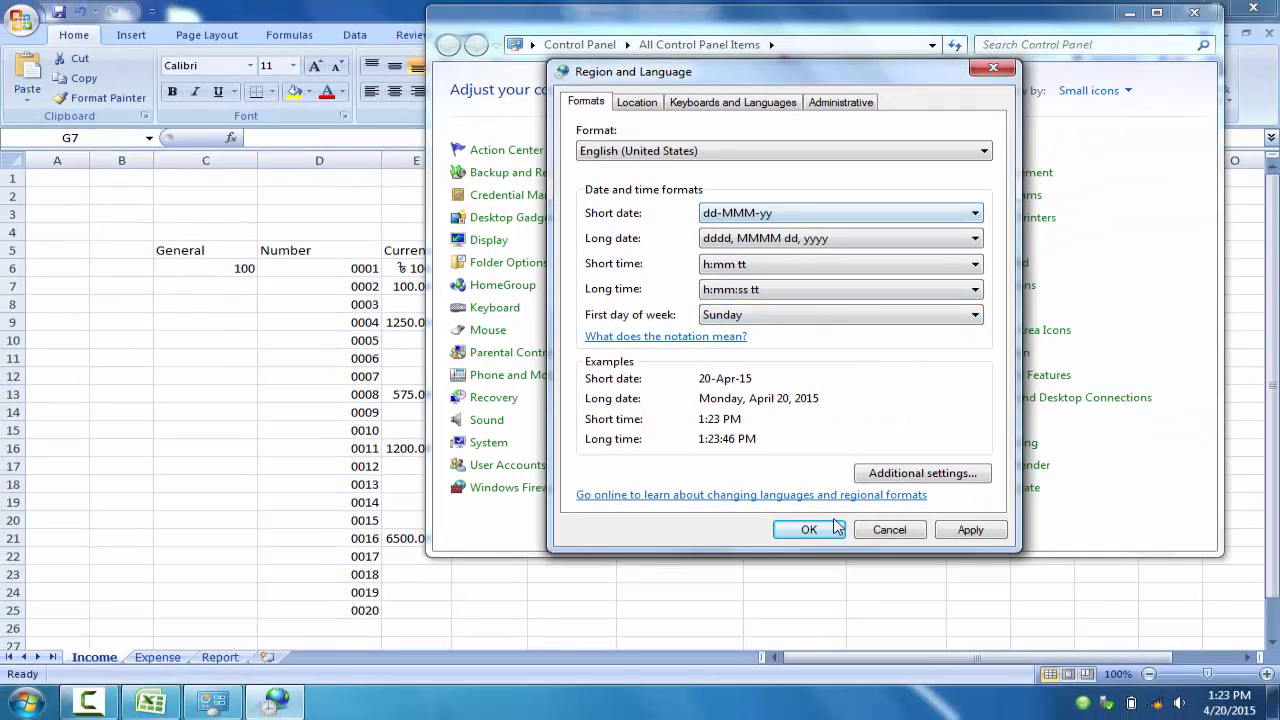
pyautogui.click(971, 530)
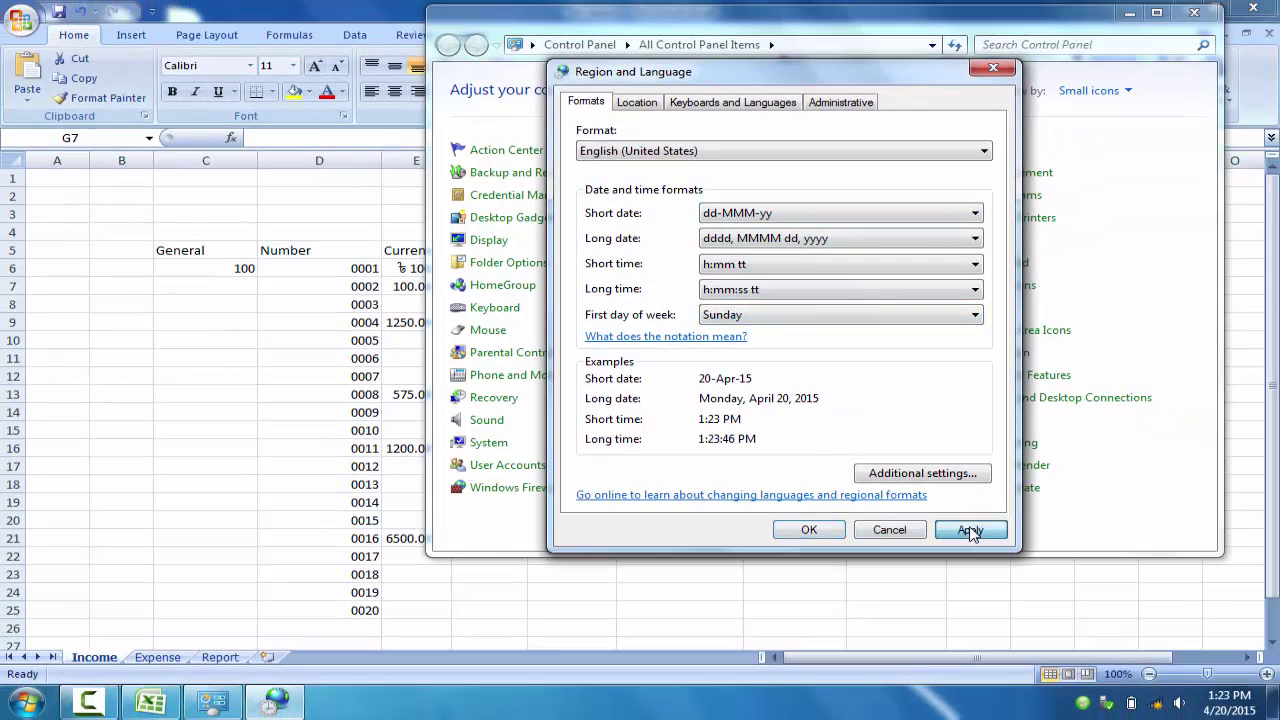
pyautogui.click(806, 531)
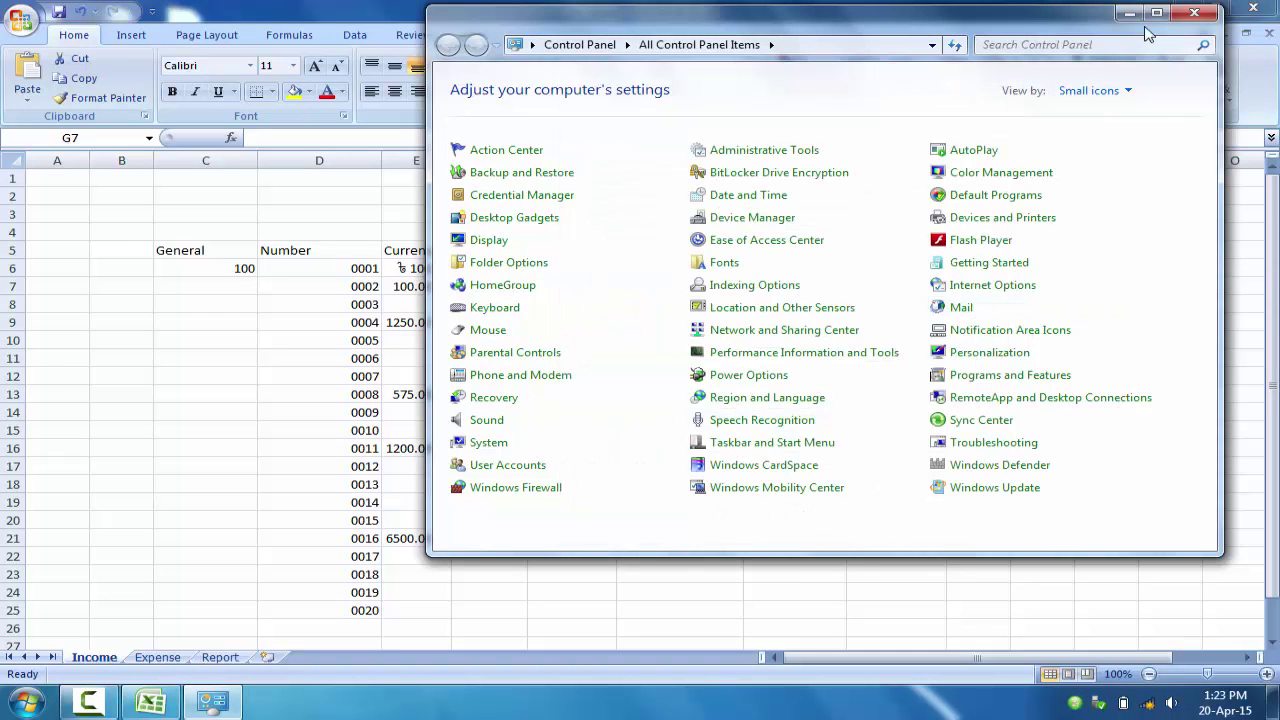
pyautogui.click(1194, 12)
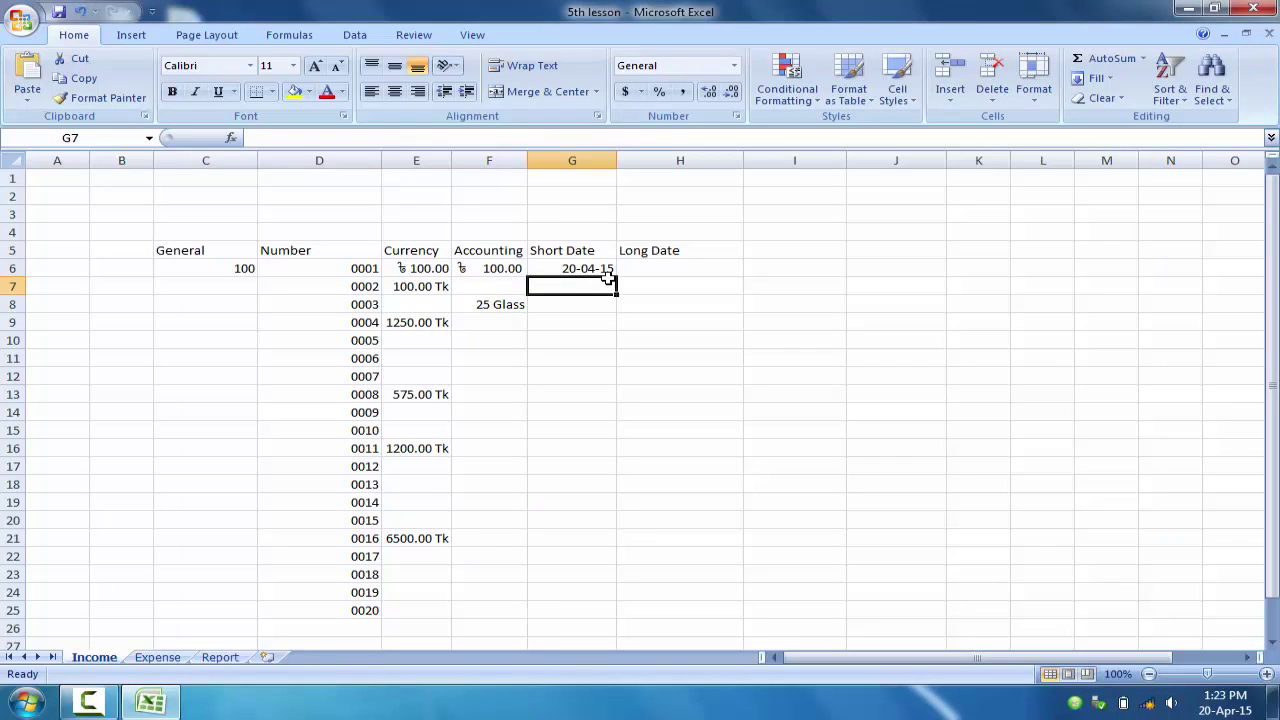
# Back in the Excel workbook, enter 20/04/2015 in cell G6 under Short Date
pyautogui.click(582, 263)
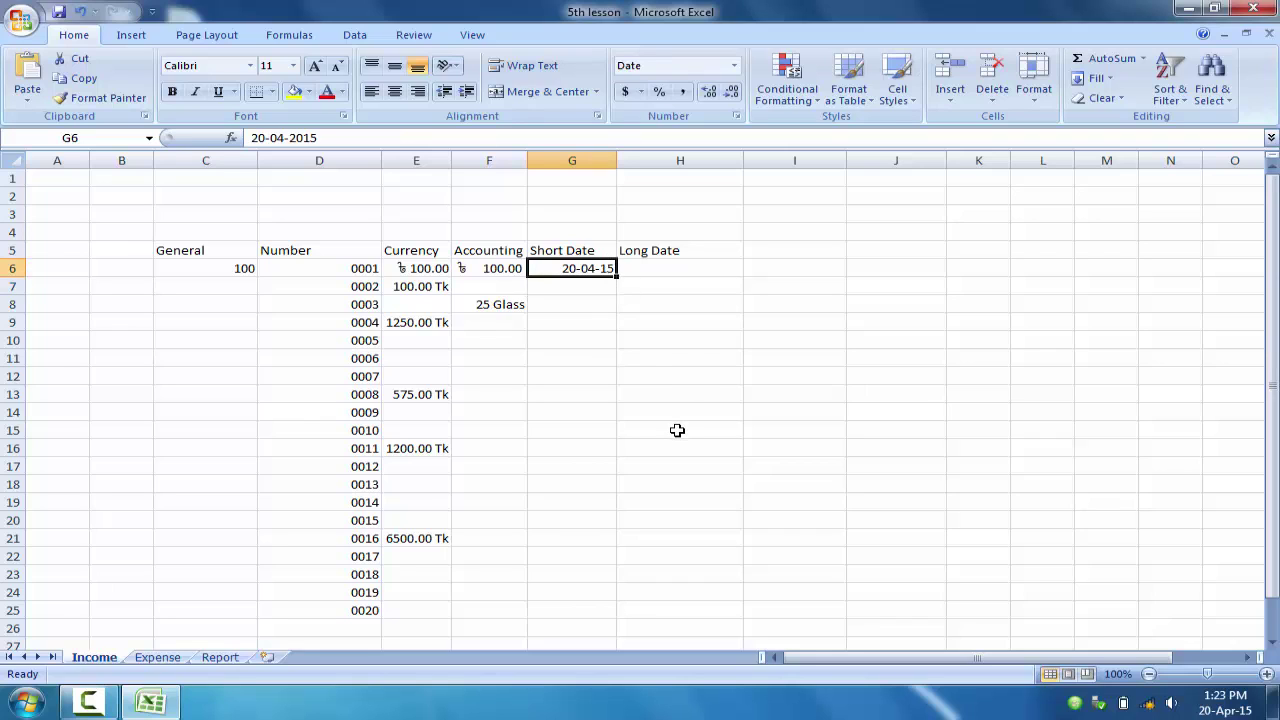
pyautogui.write('20/04/2015')
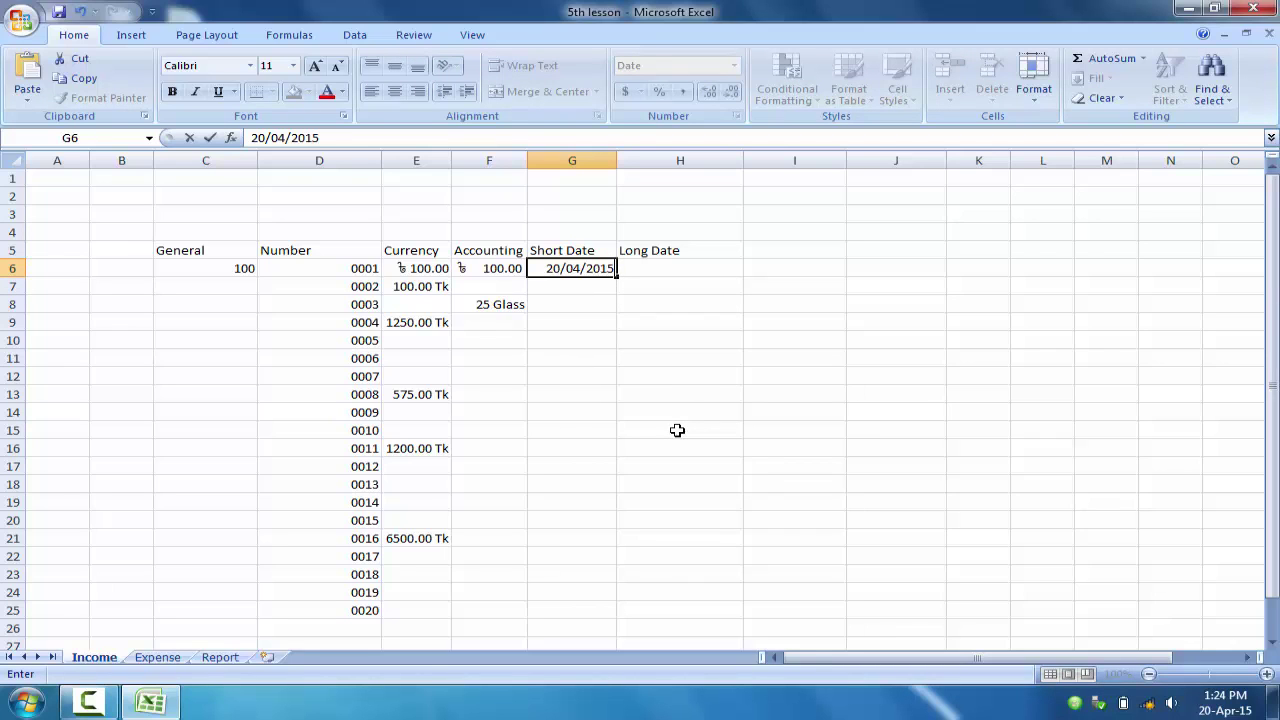
pyautogui.press('Return')
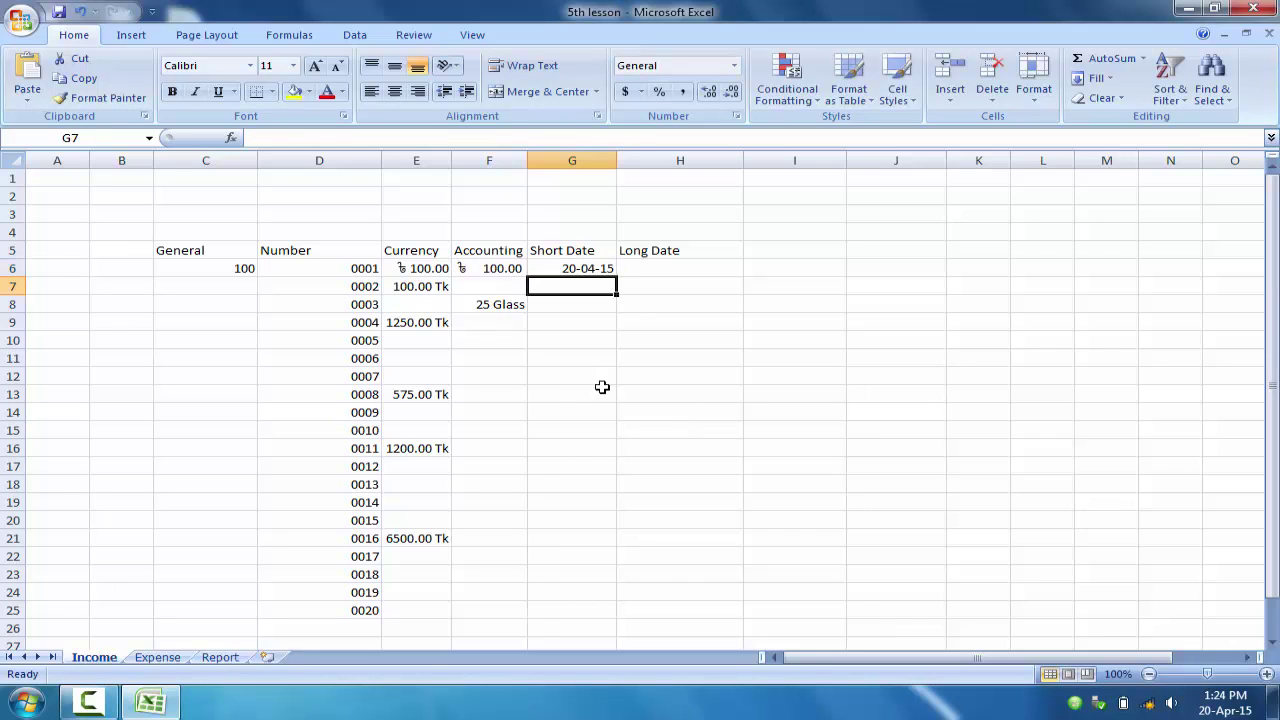
pyautogui.click(582, 324)
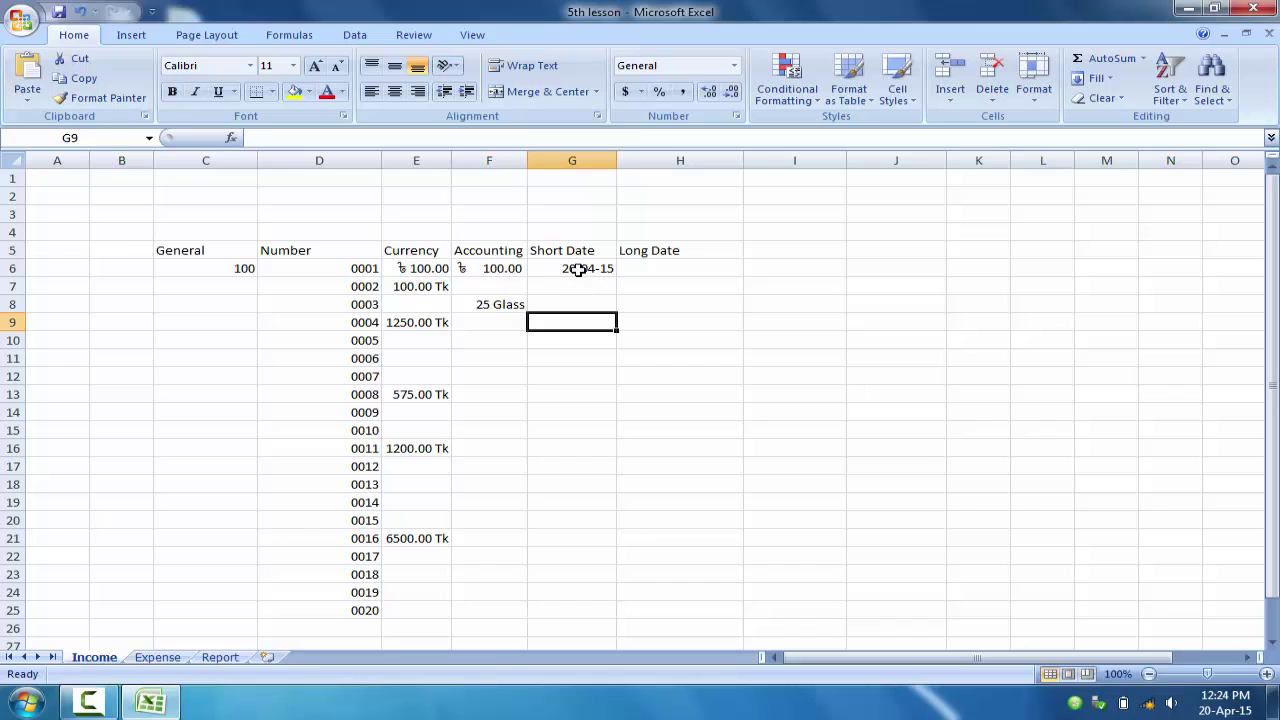
# Enter the date 20/04/2015 in cell H6 under the Long Date heading
pyautogui.click(663, 267)
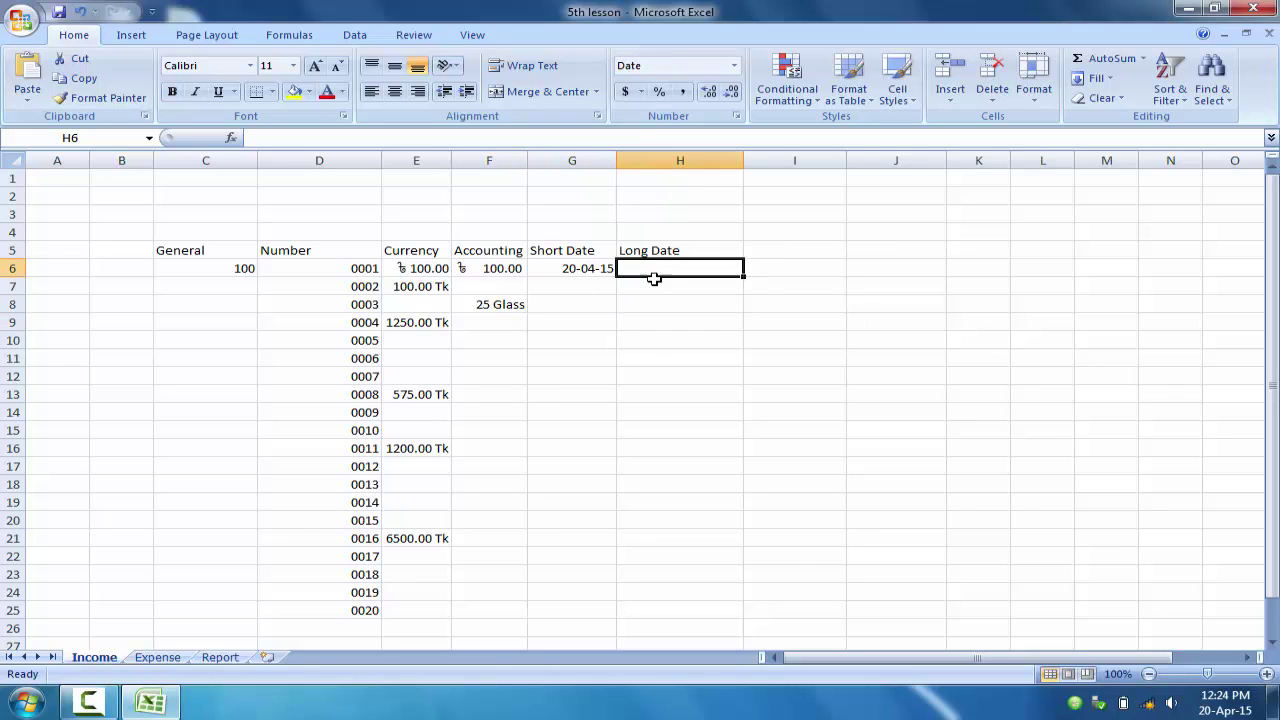
pyautogui.write('2')
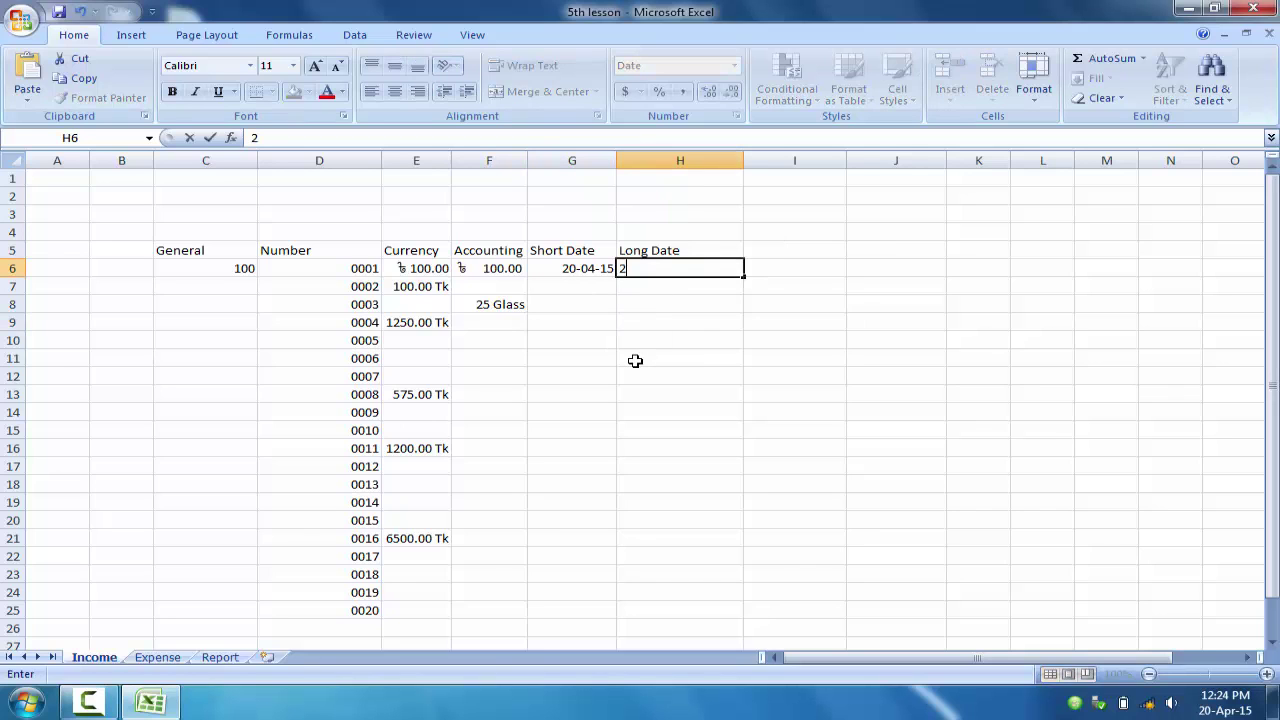
pyautogui.write('0')
pyautogui.write('/0')
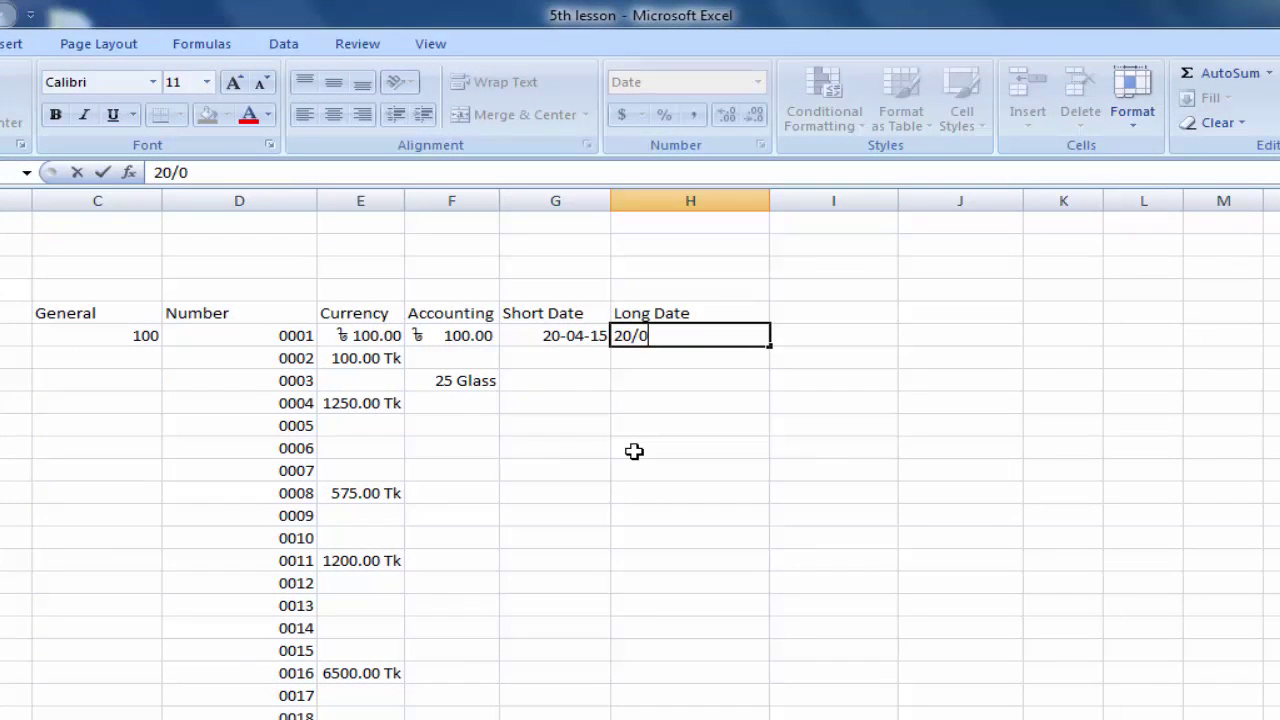
pyautogui.write('4/2015')
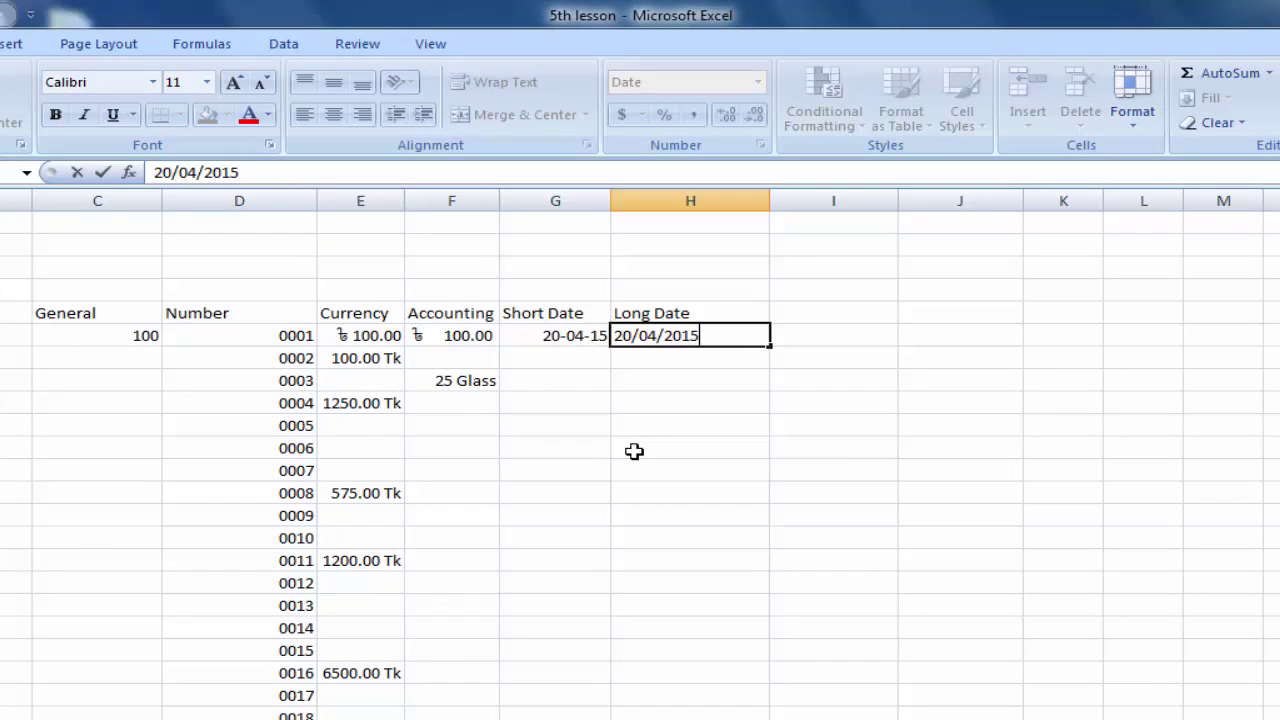
pyautogui.press('Return')
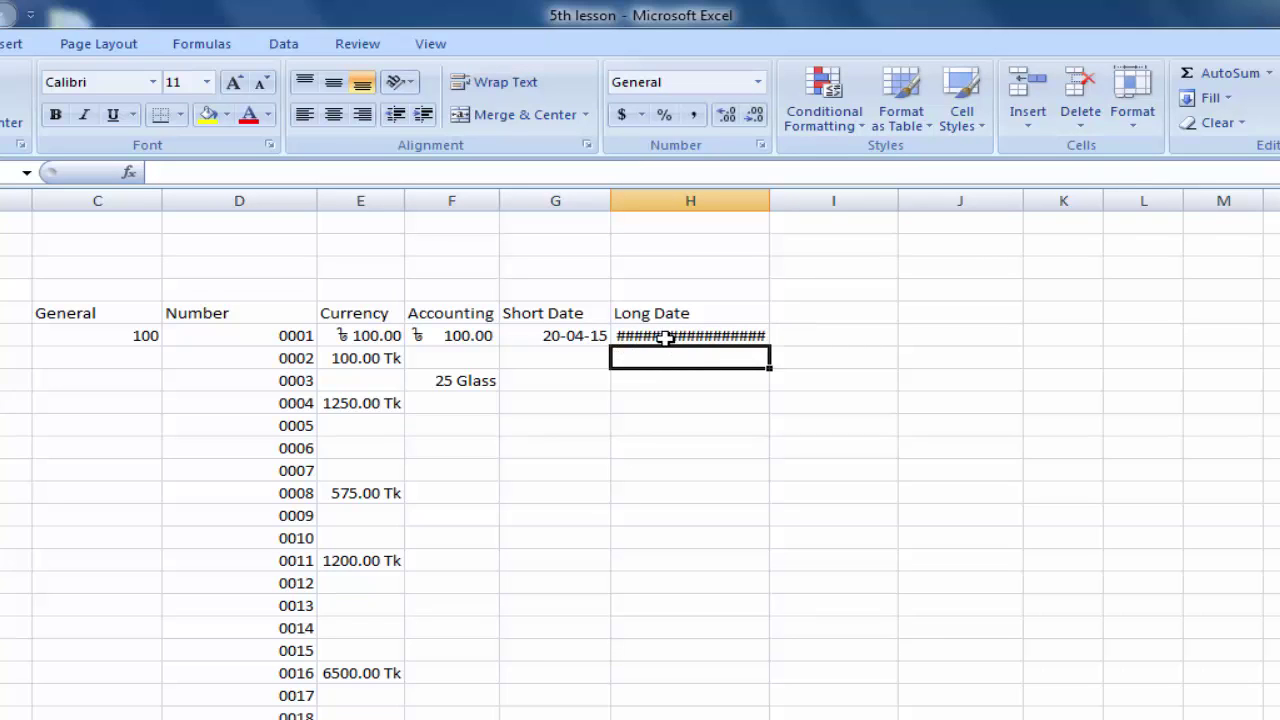
# Auto-fit the width of column H to the long date
pyautogui.doubleClick(768, 200)
pyautogui.click(695, 395)
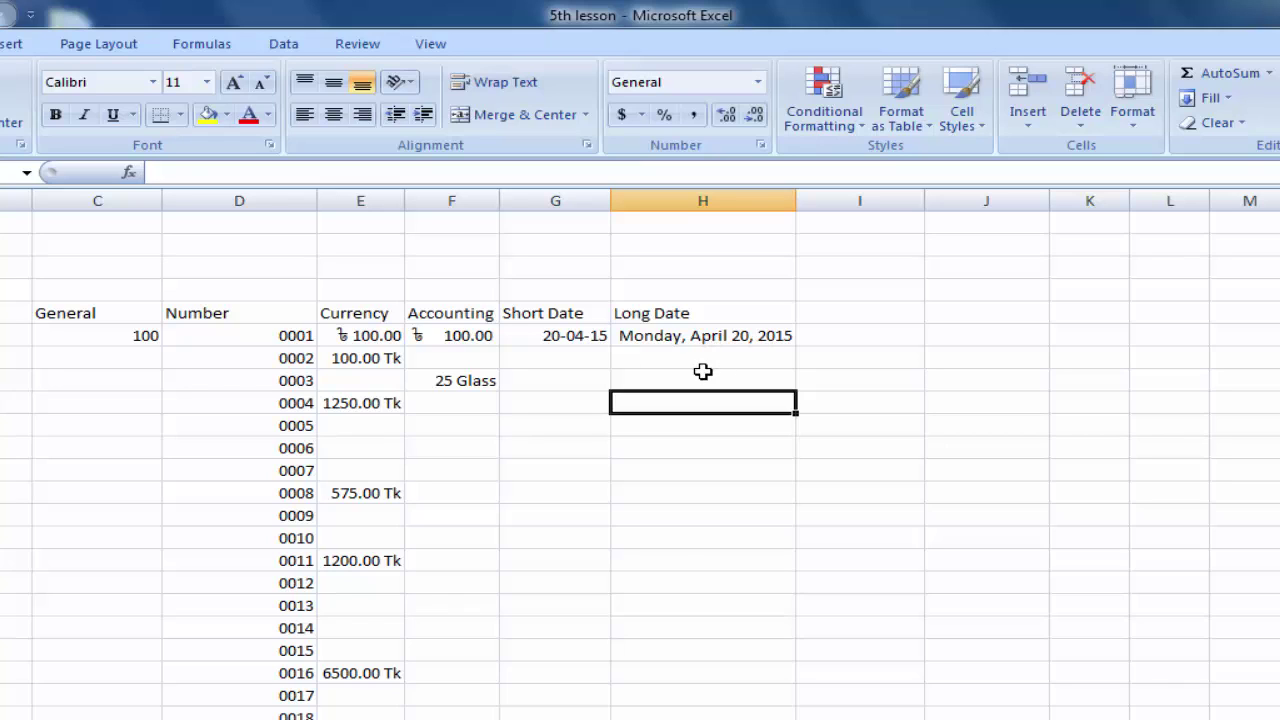
pyautogui.click(538, 314)
pyautogui.click(709, 316)
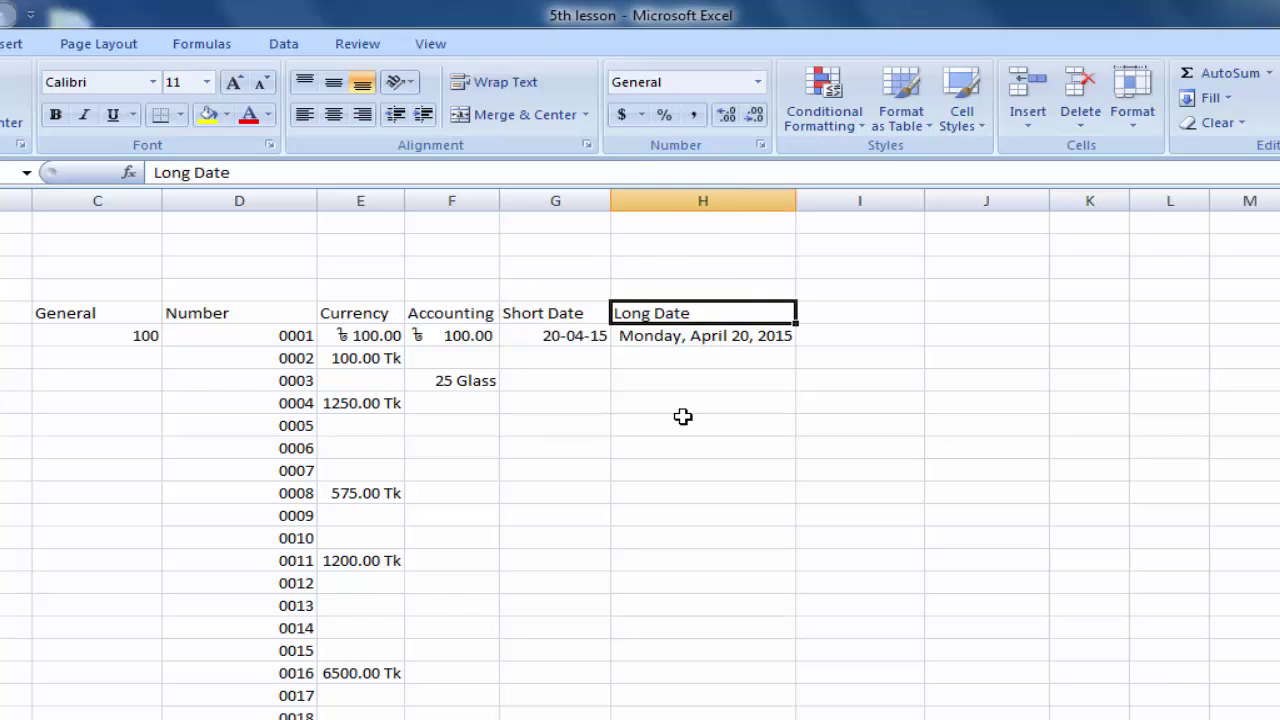
pyautogui.click(702, 363)
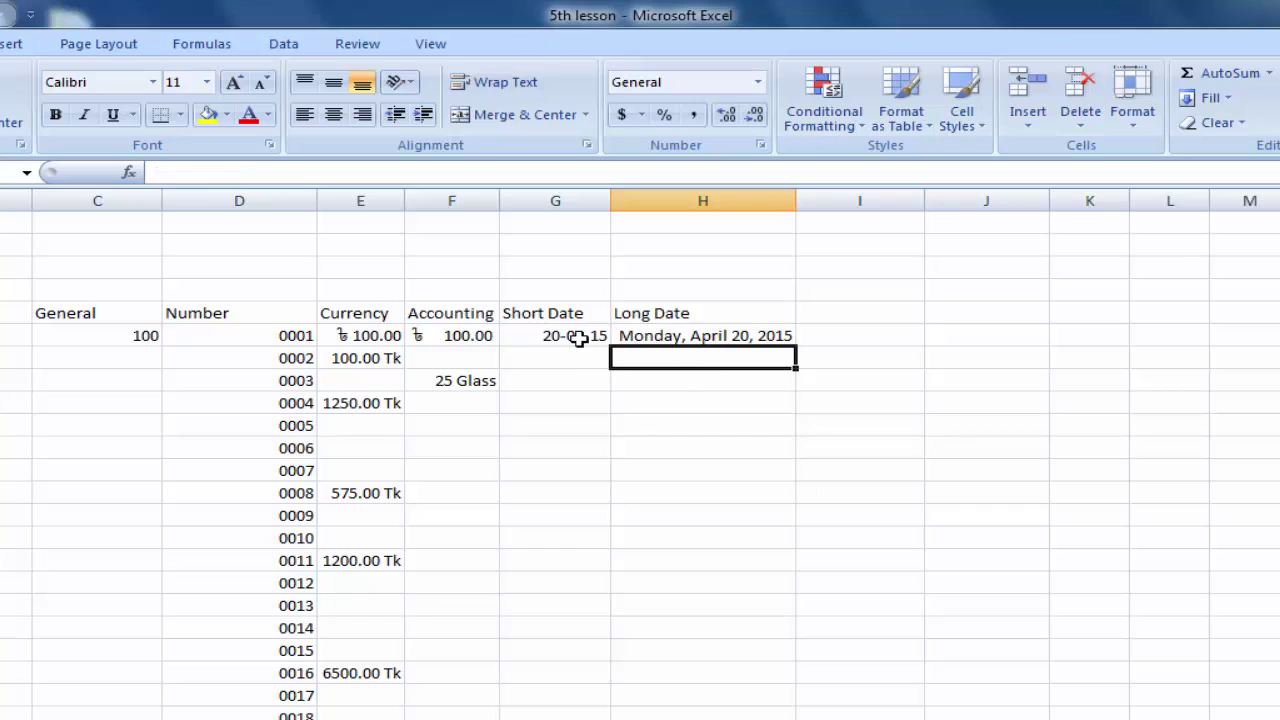
pyautogui.click(577, 335)
pyautogui.click(686, 341)
pyautogui.click(600, 379)
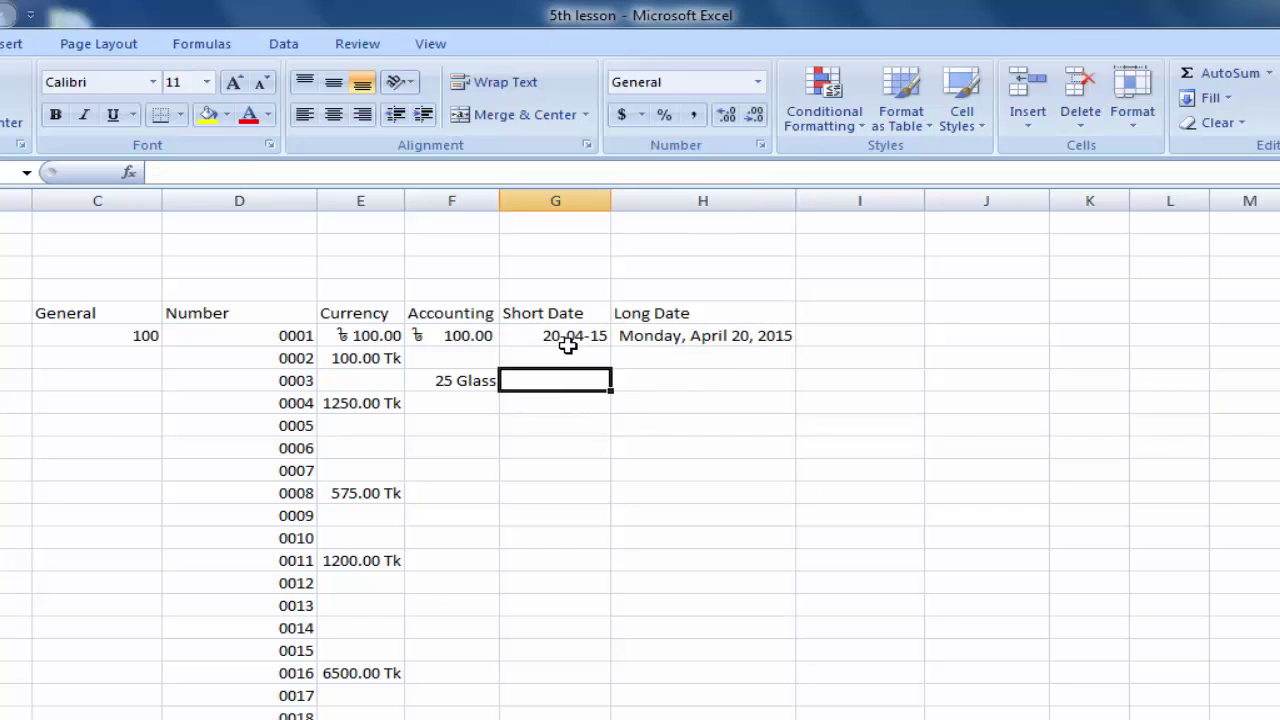
pyautogui.click(568, 336)
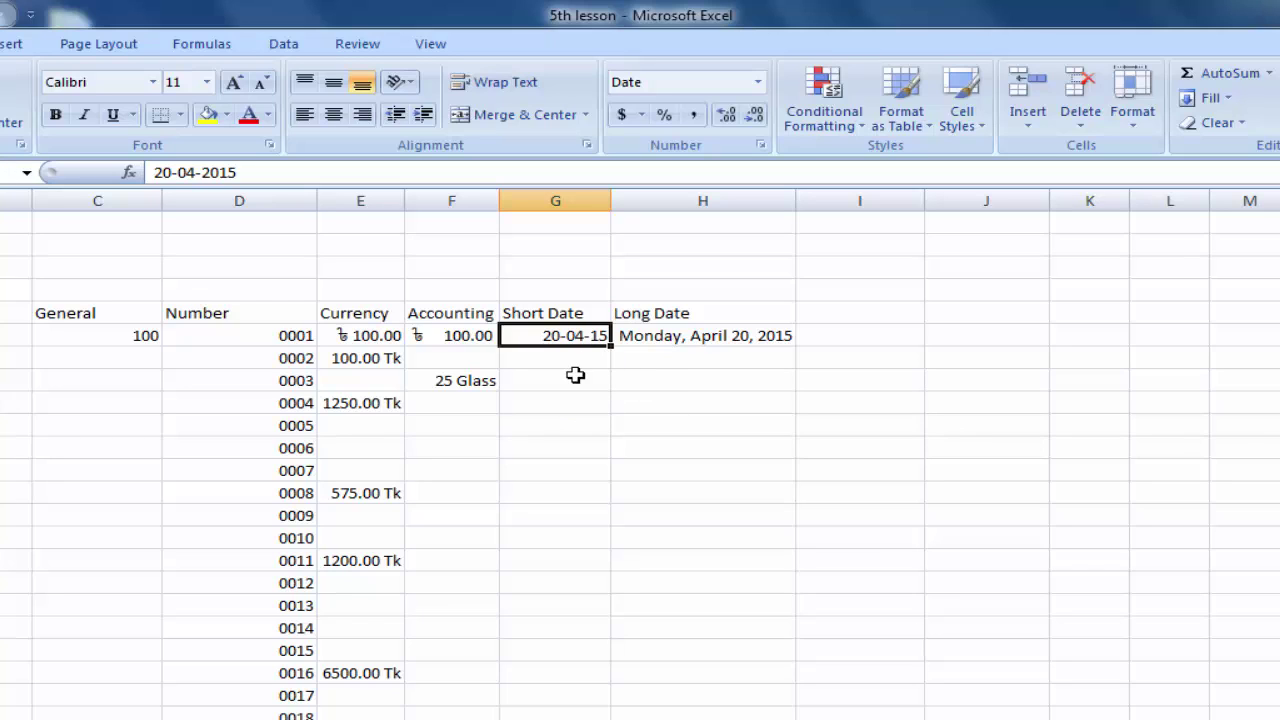
# Enter the current date 20-04-2015 in cell G10 of the Short Date column
pyautogui.click(575, 423)
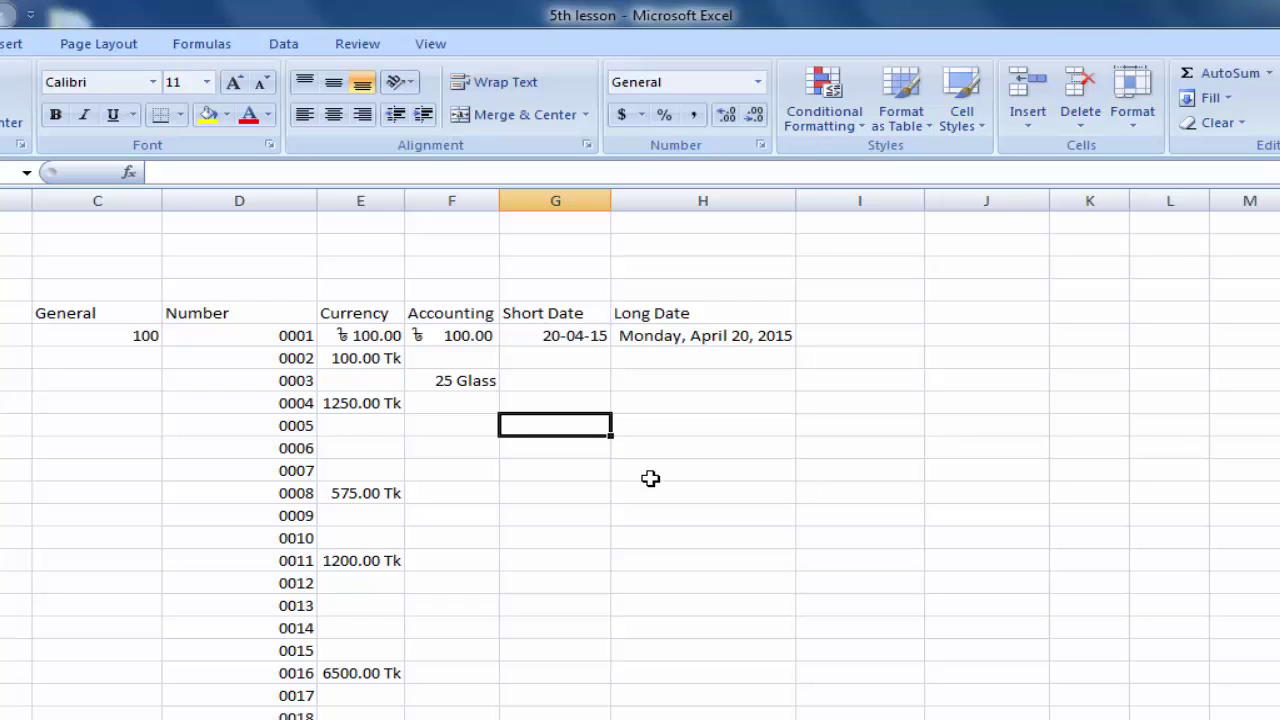
pyautogui.write('20-04-2015')
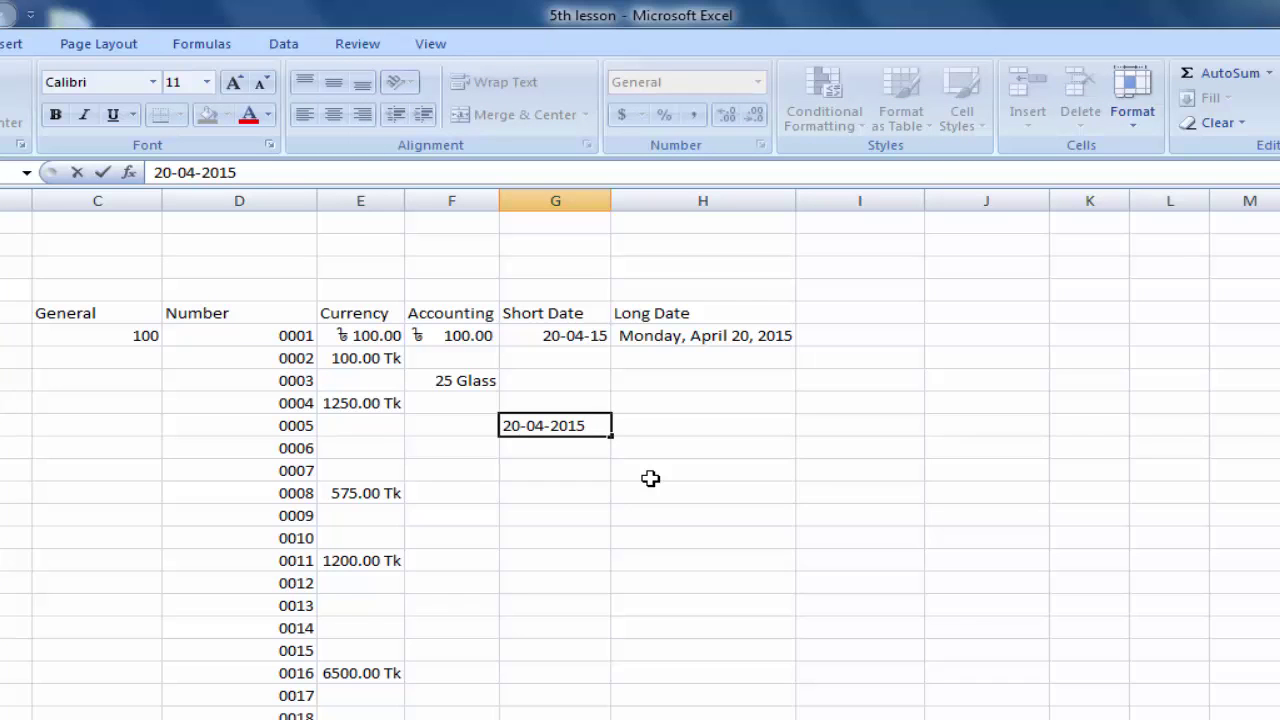
pyautogui.press('Return')
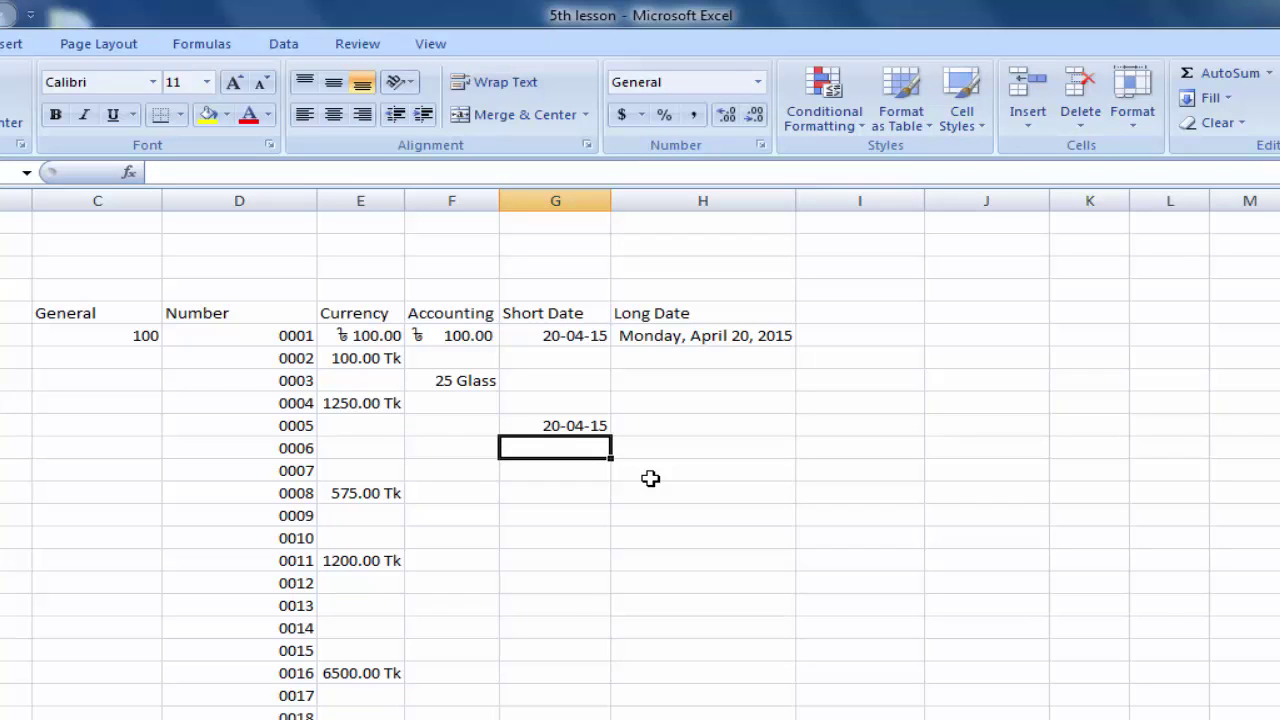
pyautogui.click(572, 425)
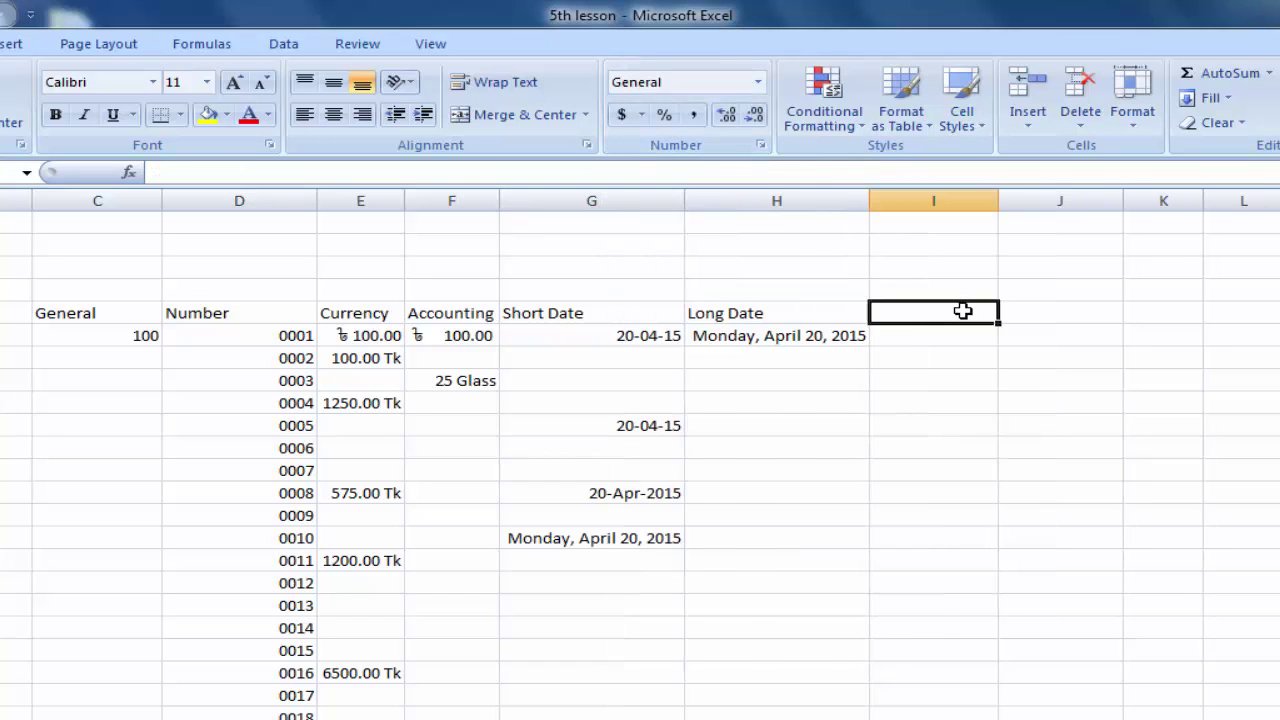
# Add the heading Time in cell I5, beside the Long Date heading
pyautogui.click(760, 84)
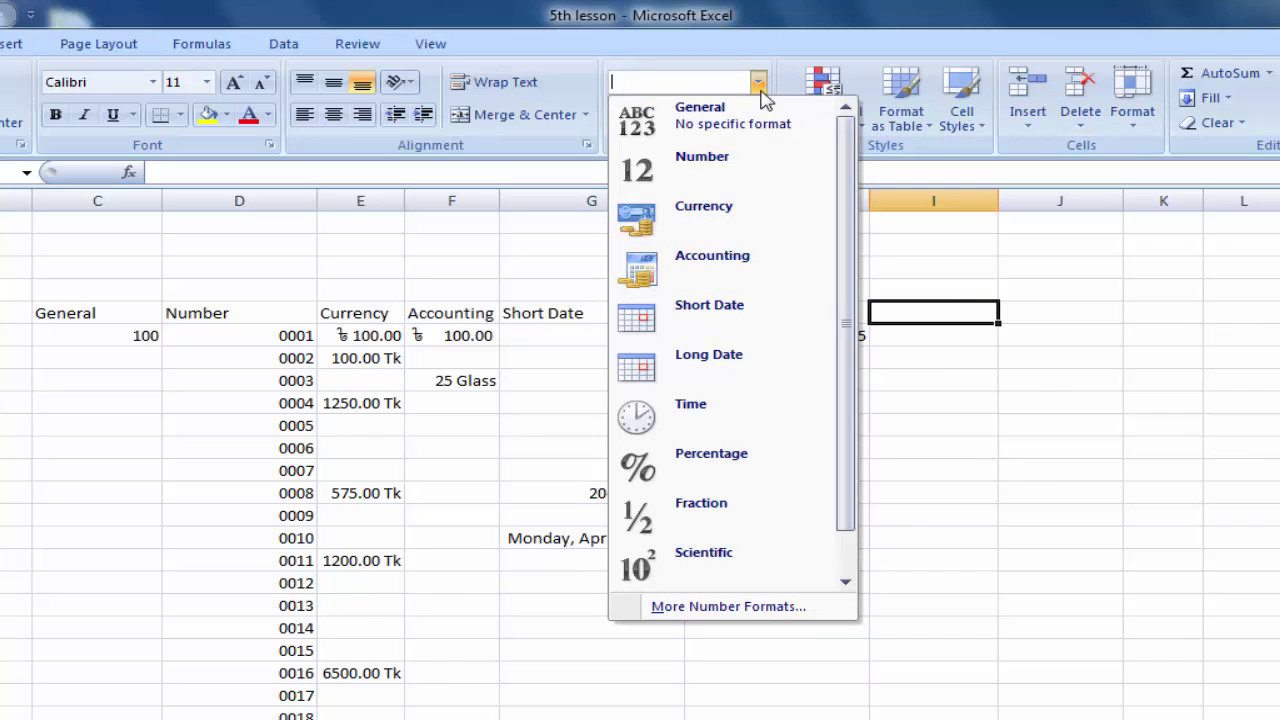
pyautogui.click(918, 323)
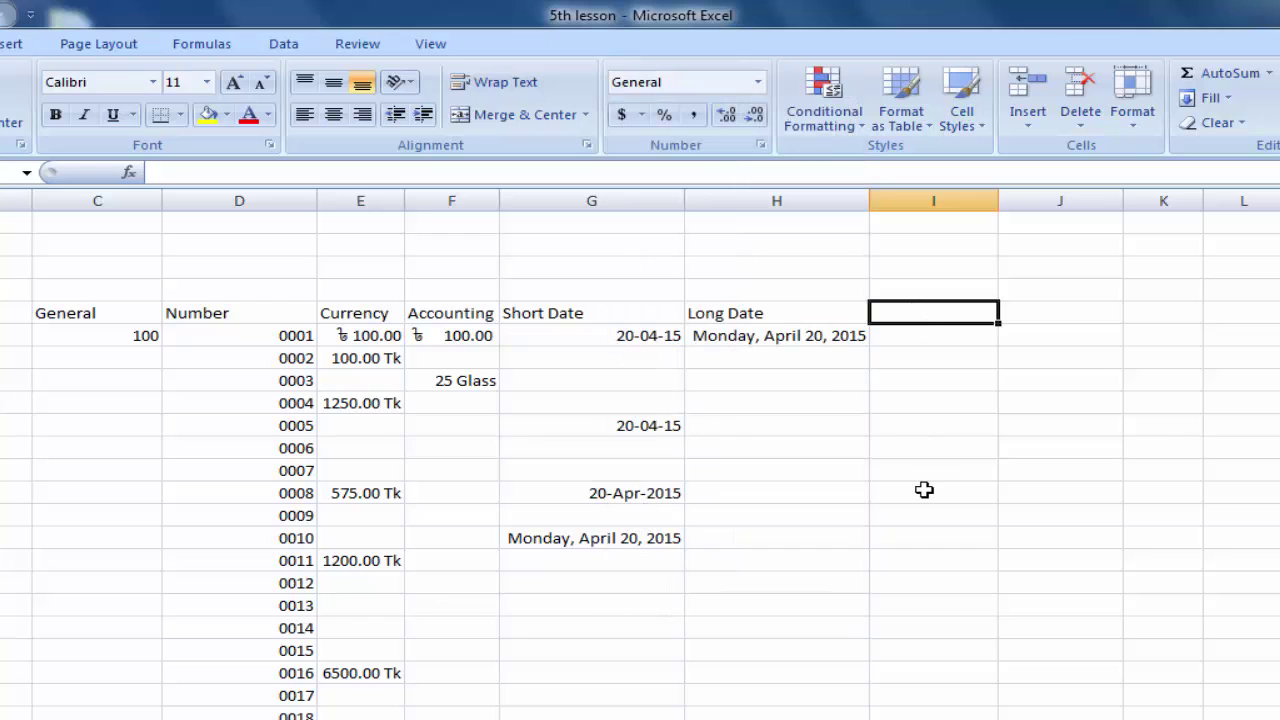
pyautogui.write('Time')
pyautogui.press('Return')
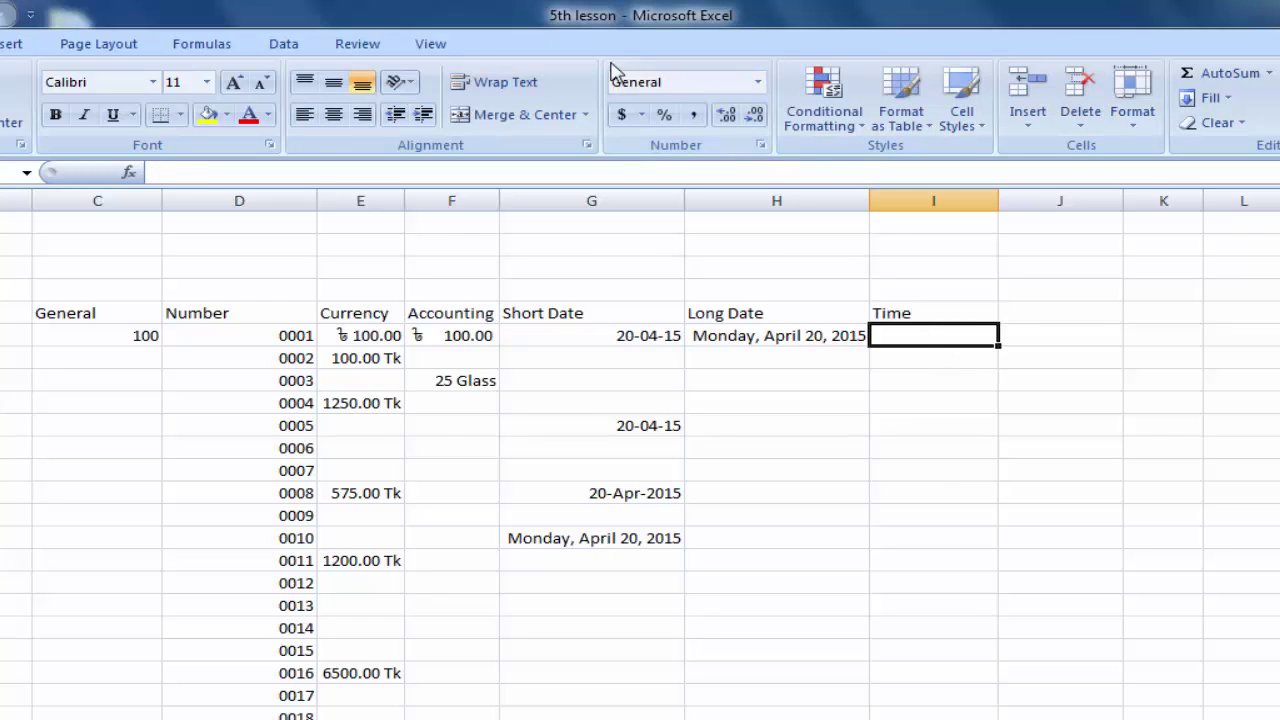
# Apply the Time number format to cell I6 under the Time heading and enter 12:15
pyautogui.click(758, 82)
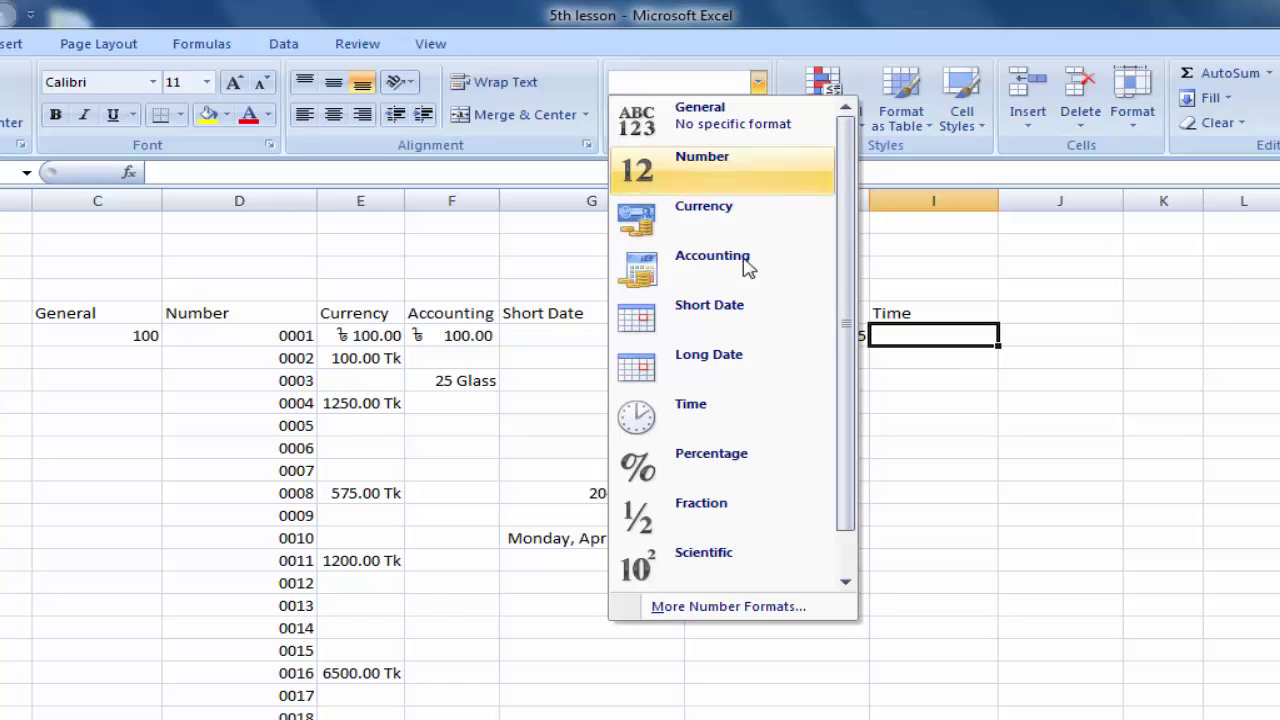
pyautogui.click(697, 414)
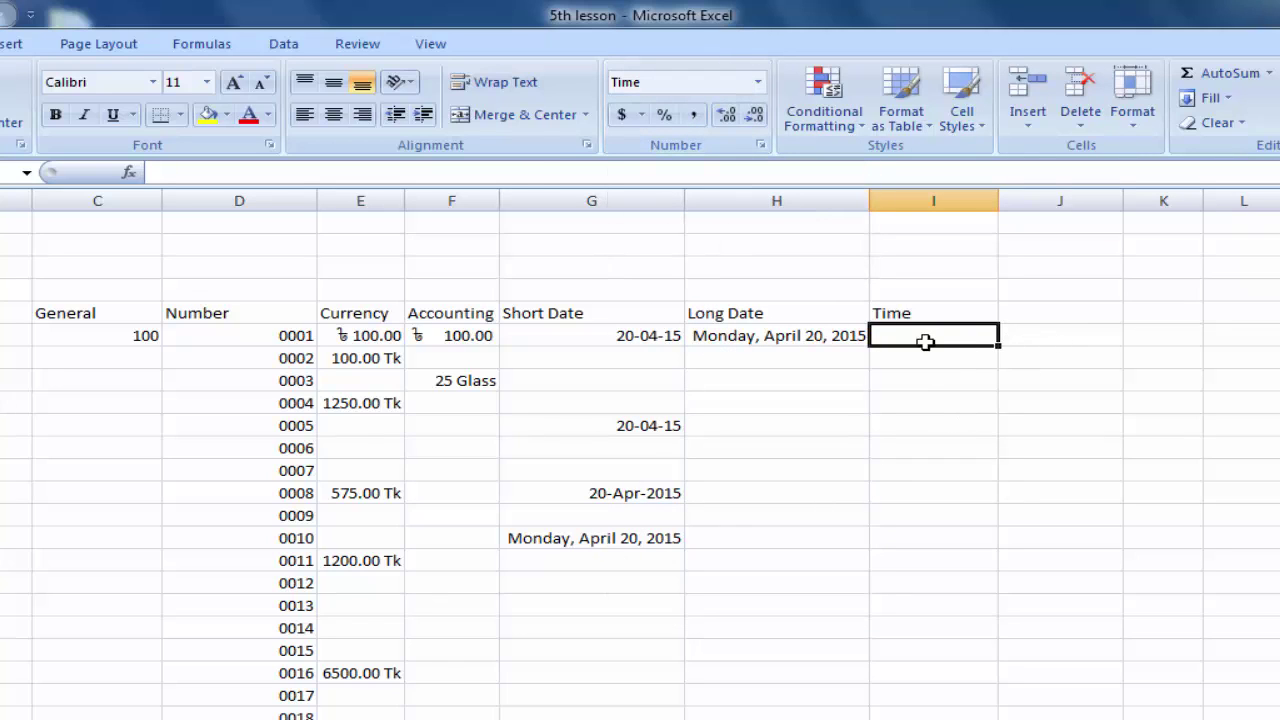
pyautogui.write('12:15')
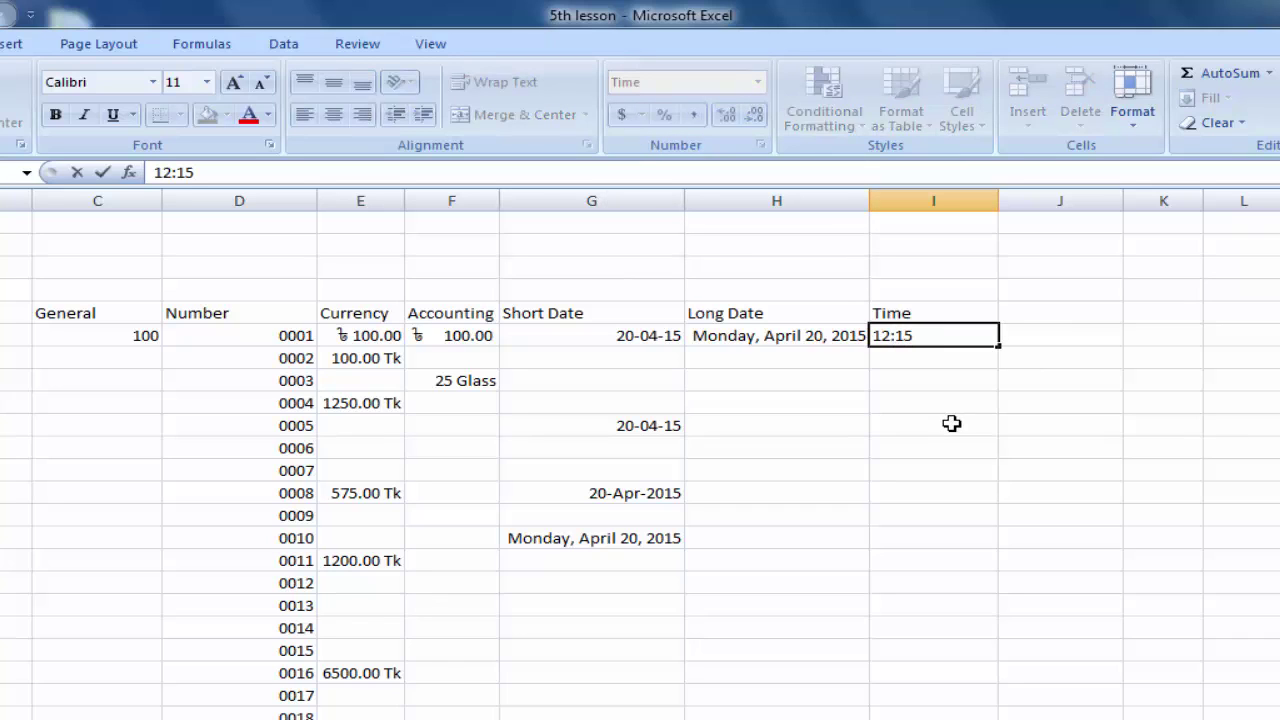
pyautogui.press('Return')
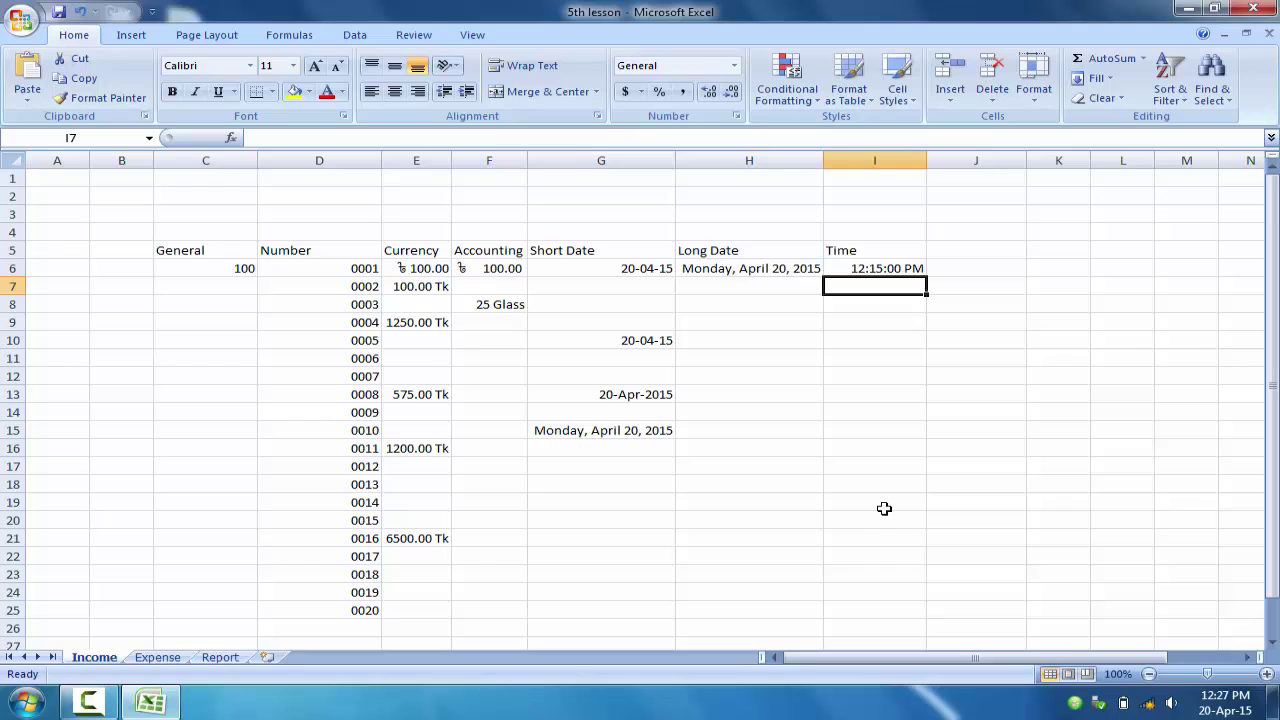
# Try the entry 12:15:00 PM in cell I7, compare it with cell I6, and clear it
pyautogui.write('12:15:00 PM')
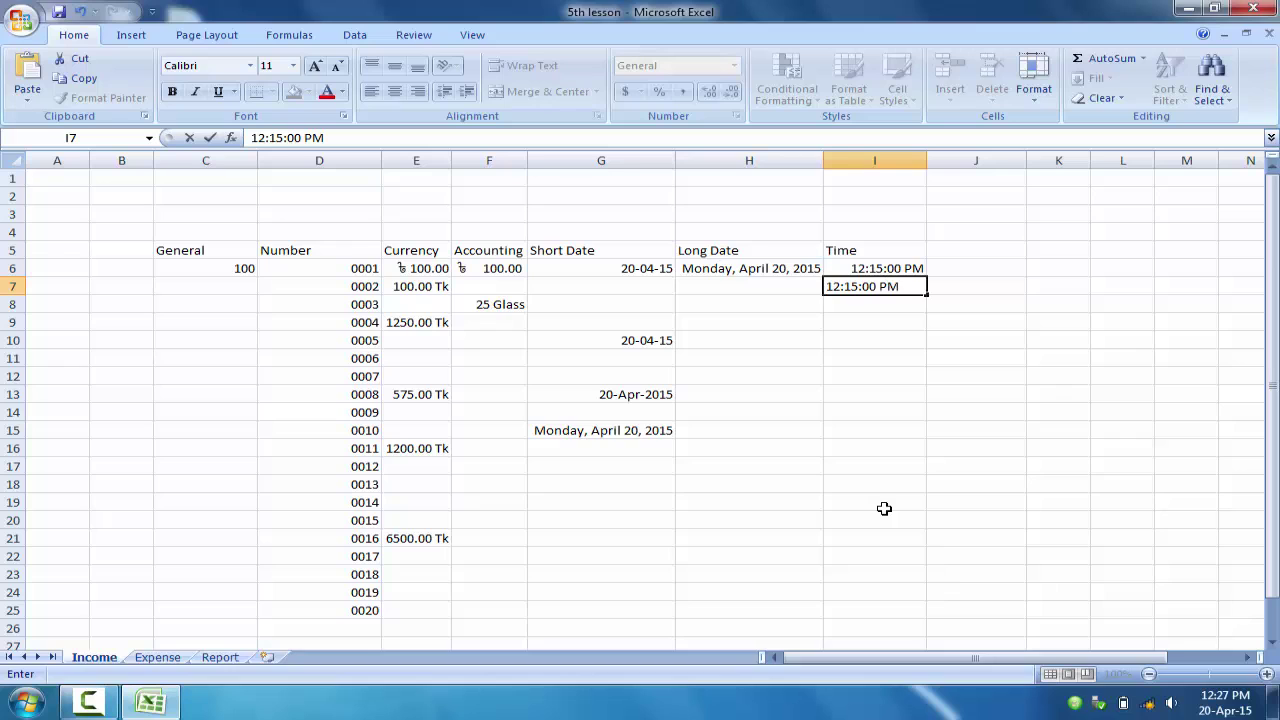
pyautogui.press('Return')
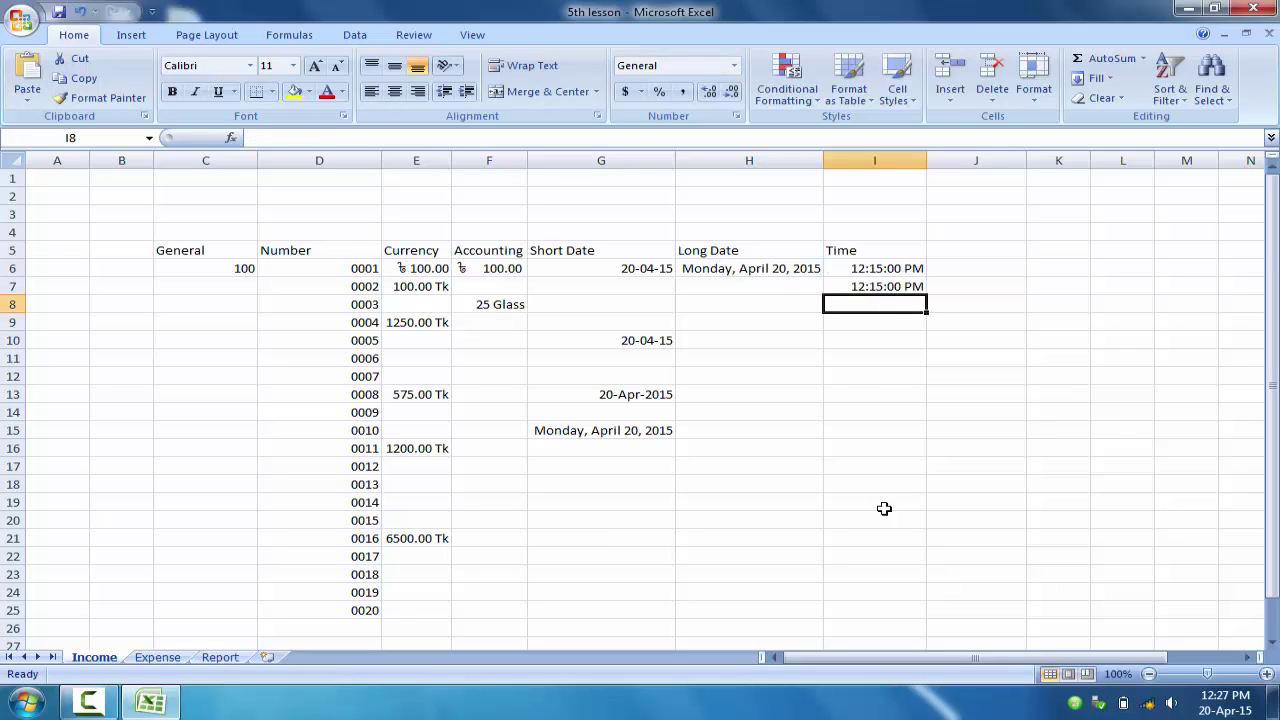
pyautogui.click(886, 287)
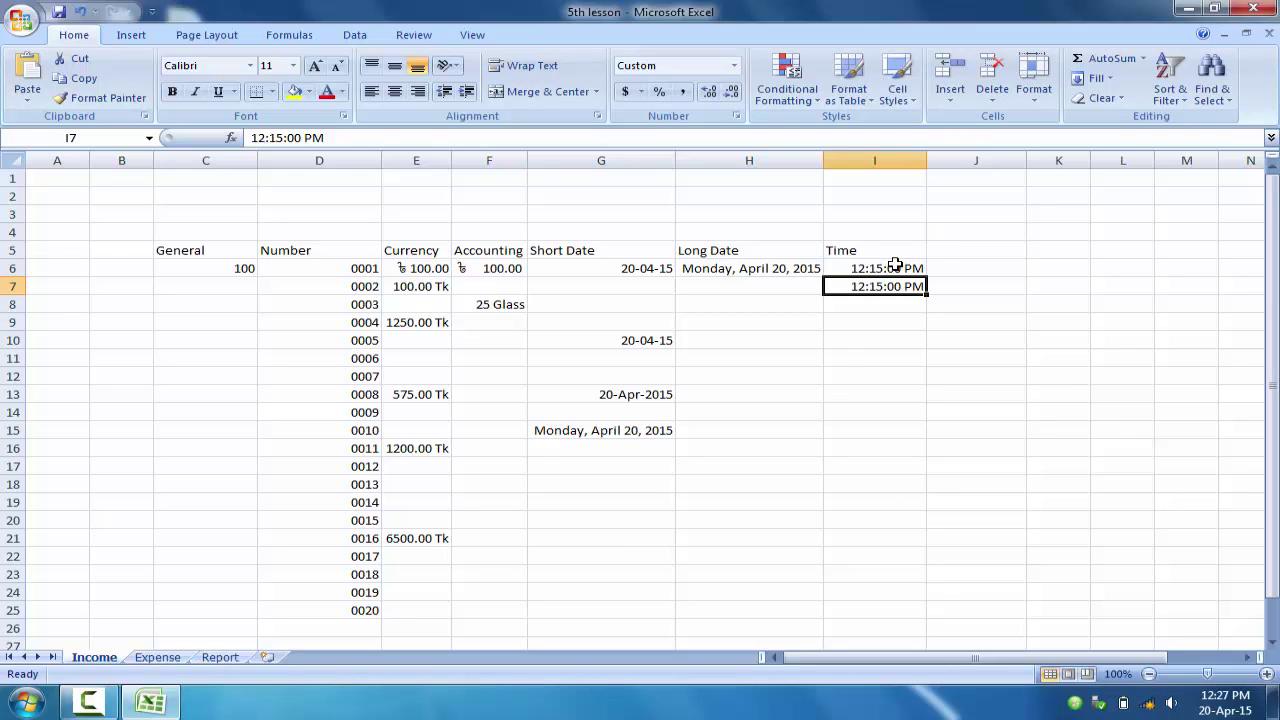
pyautogui.click(890, 268)
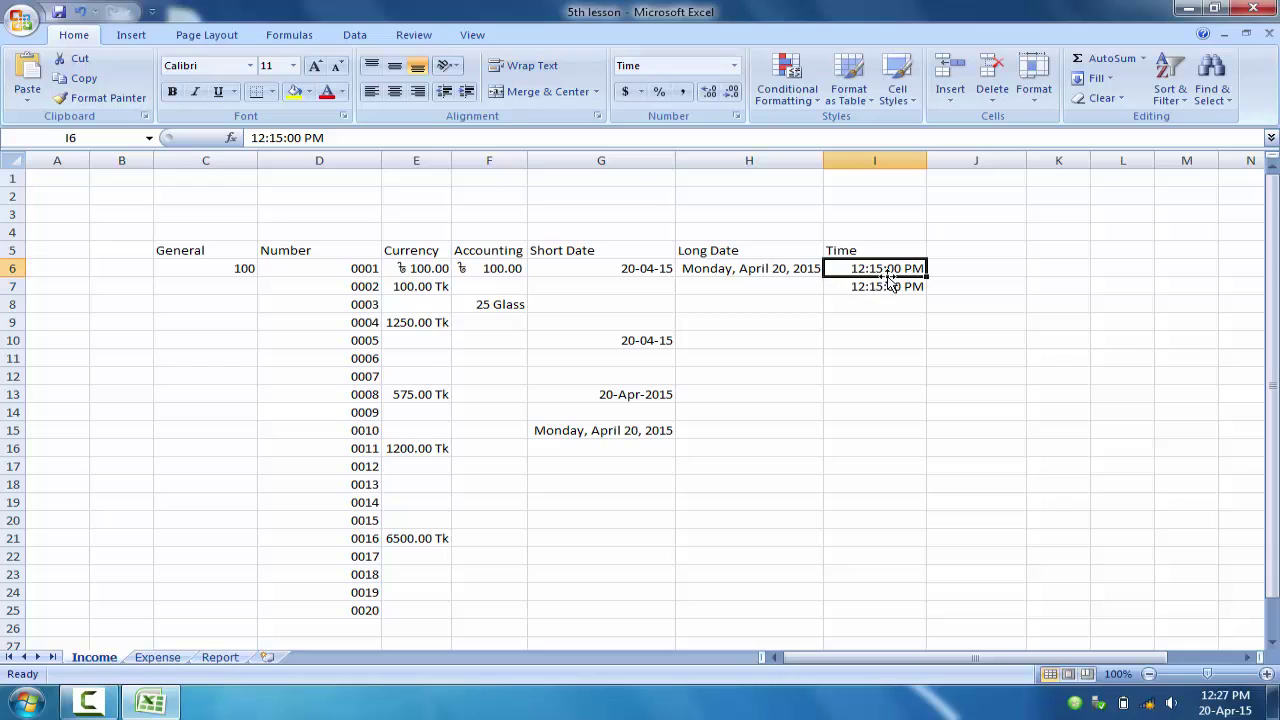
pyautogui.click(886, 287)
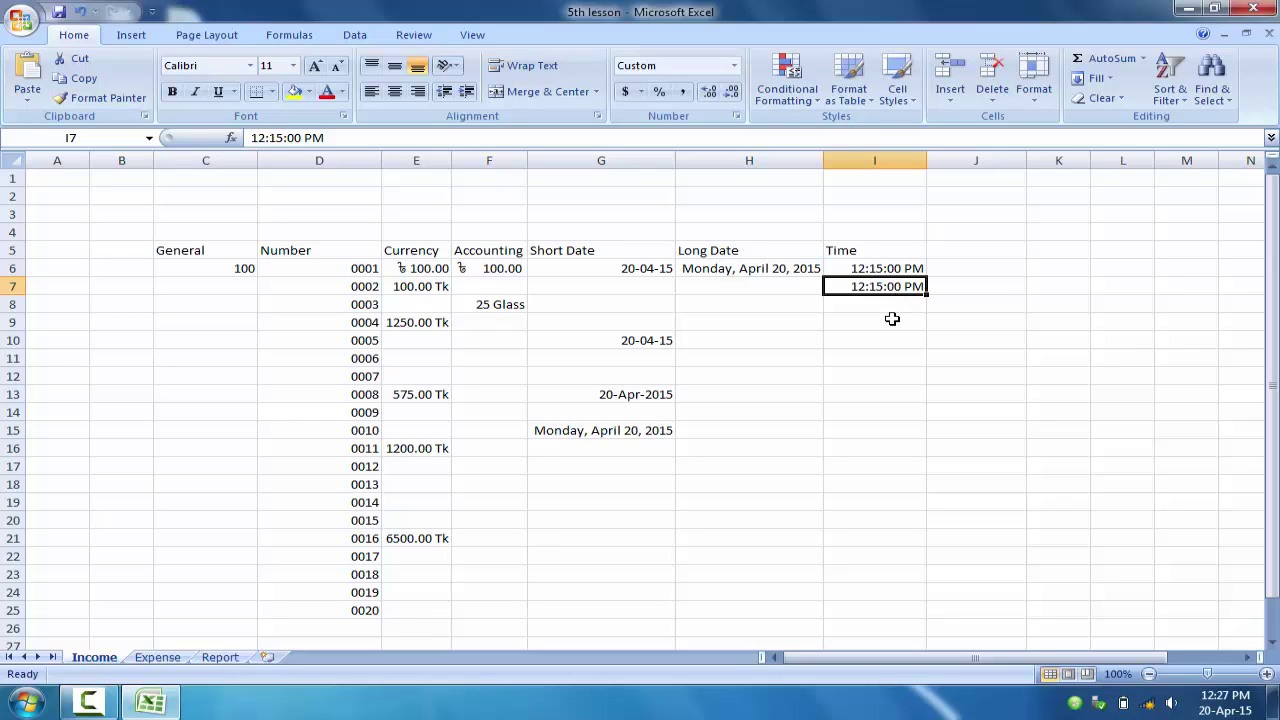
pyautogui.press('Delete')
# Format the empty cell I7 with the Time category and its *1:30:55 PM type
pyautogui.rightClick(896, 287)
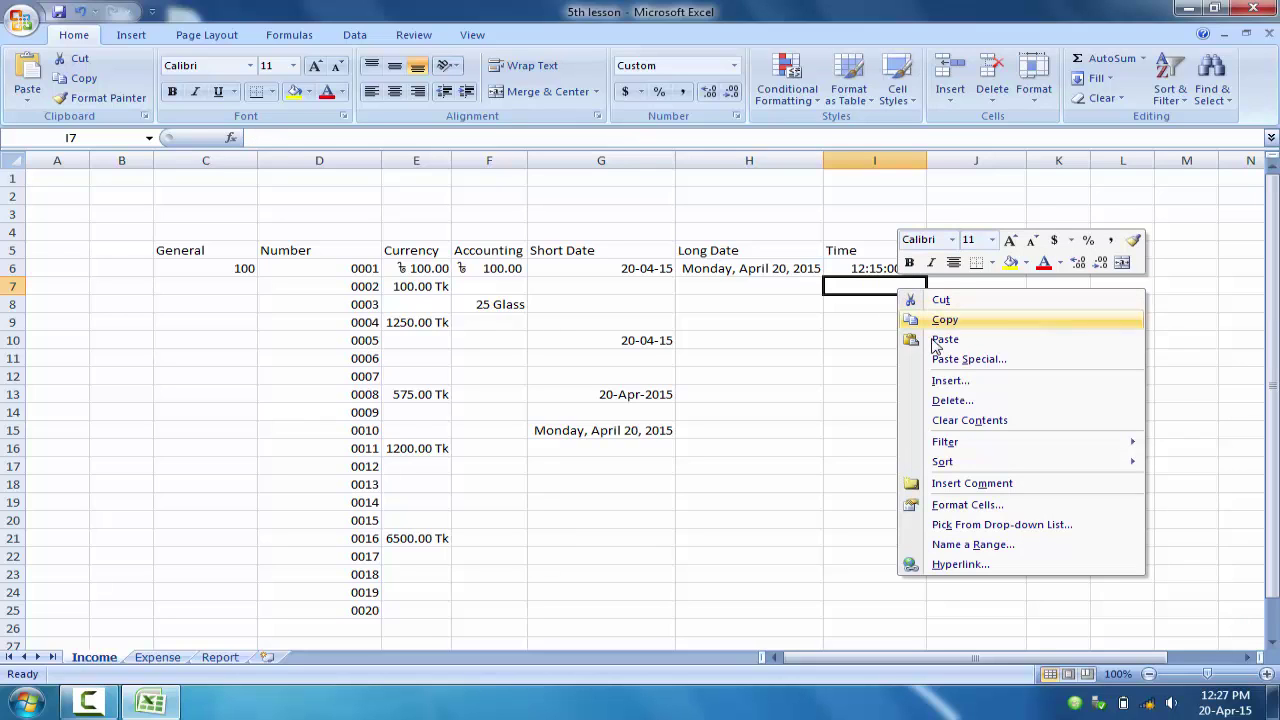
pyautogui.click(1010, 513)
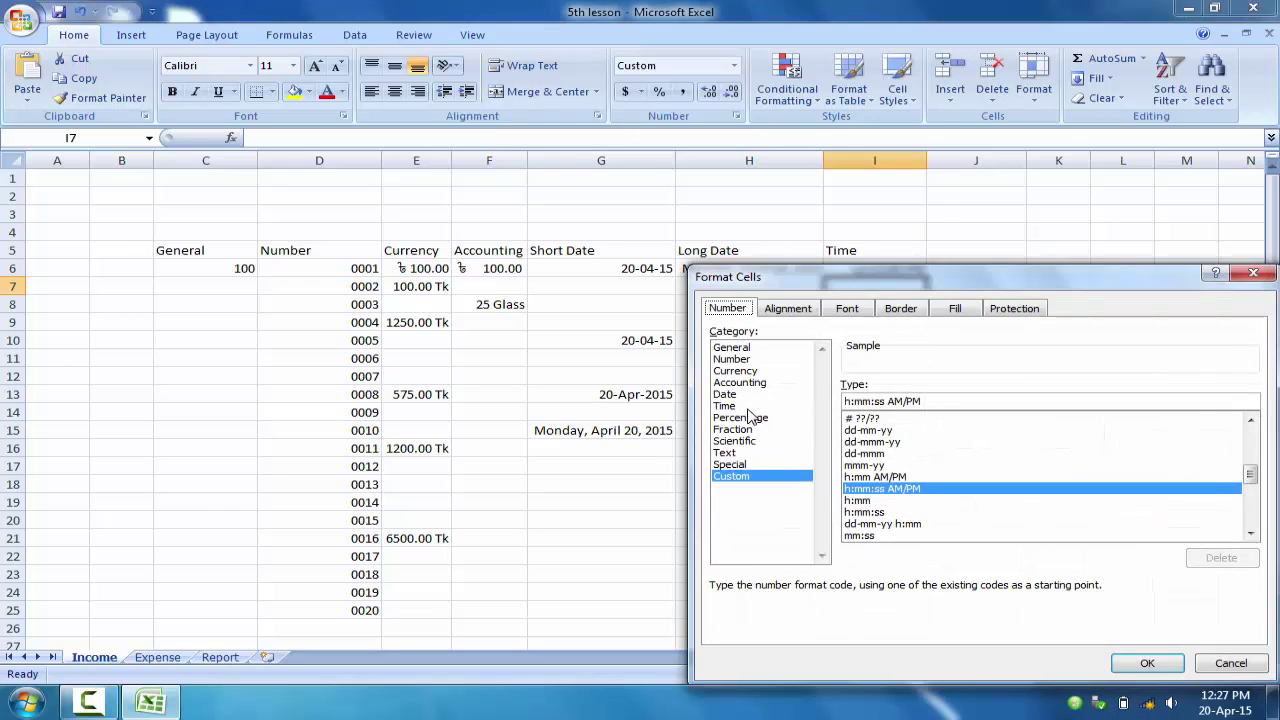
pyautogui.click(732, 406)
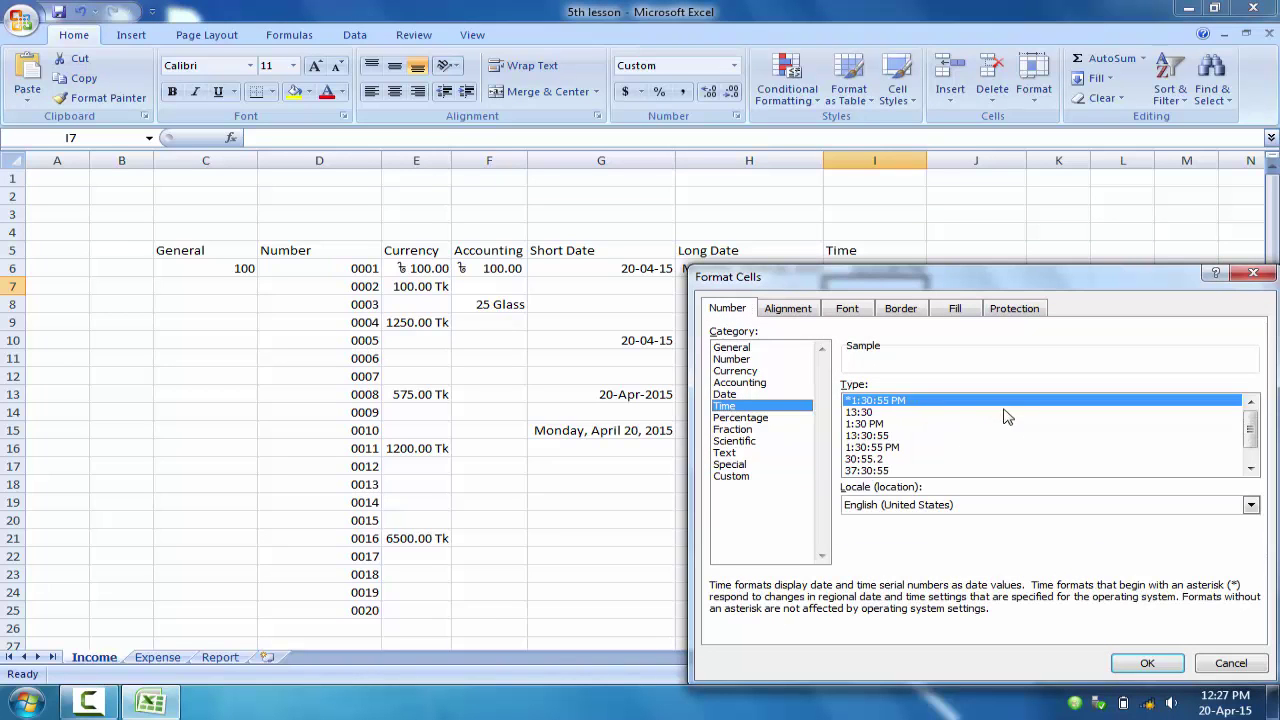
pyautogui.click(1145, 665)
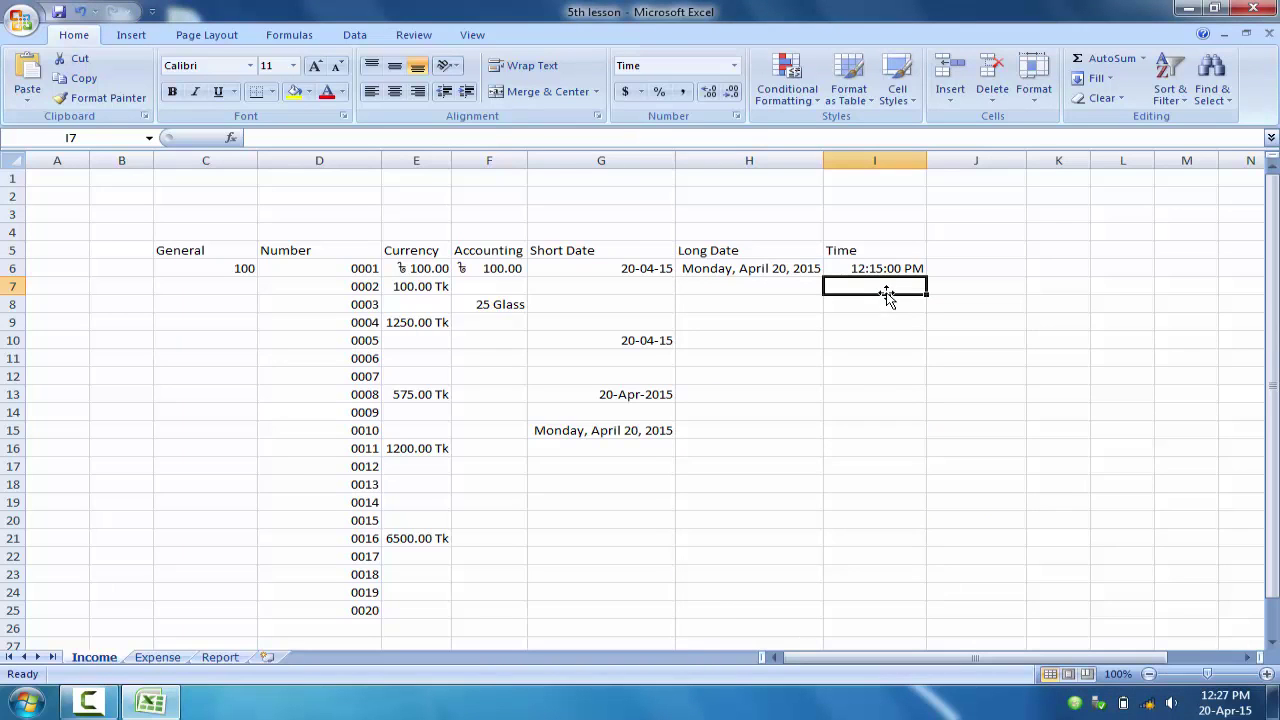
# Enter the 24-hour time 15:12 in cell I7 of the Time column
pyautogui.click(735, 65)
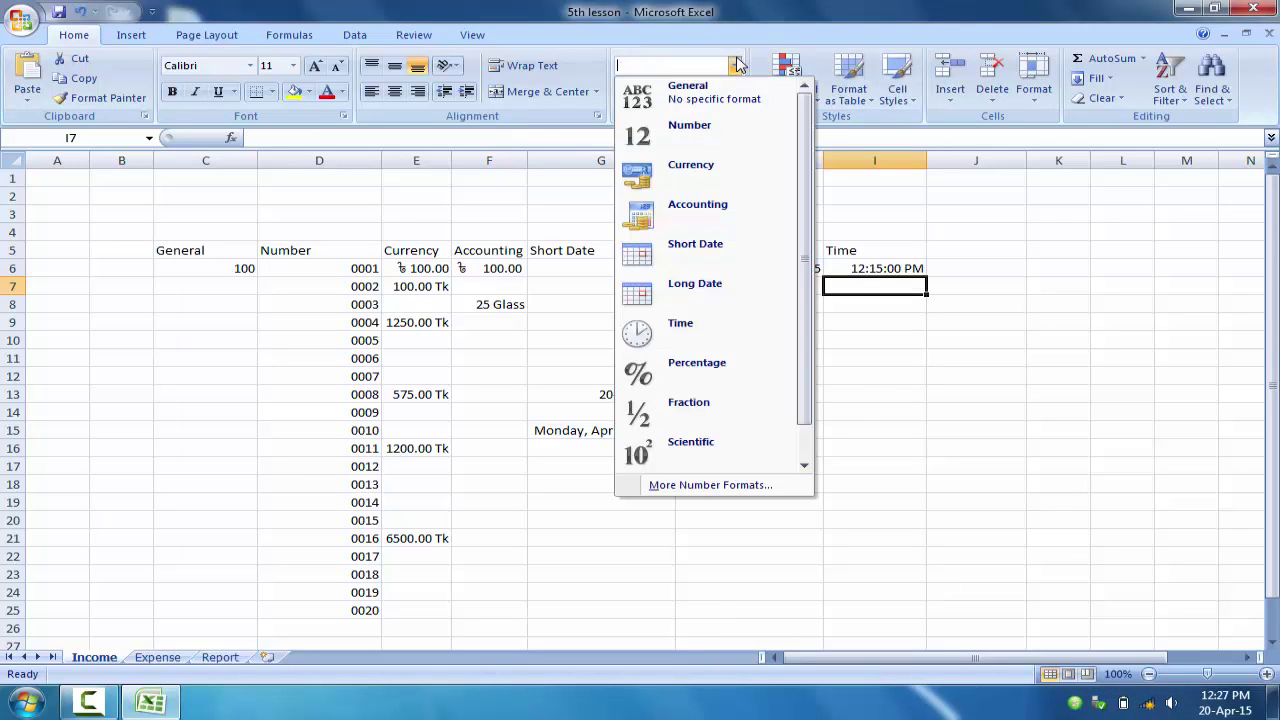
pyautogui.click(611, 372)
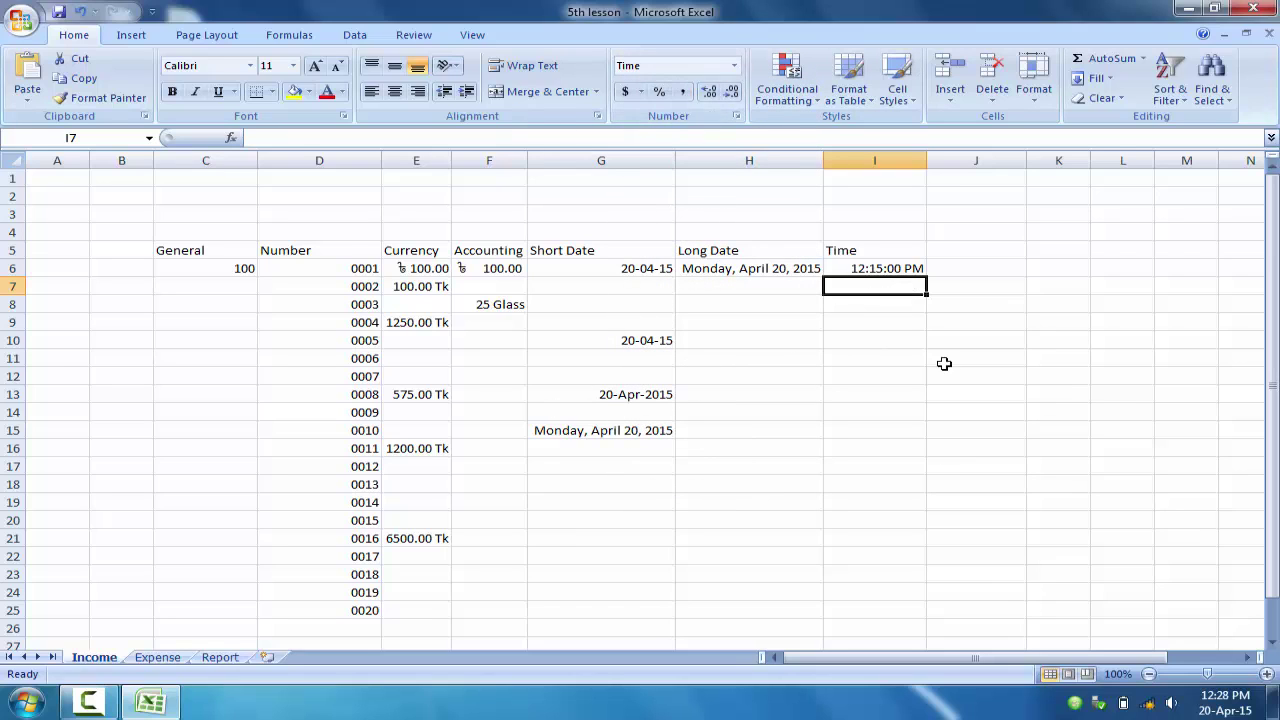
pyautogui.write('15:12')
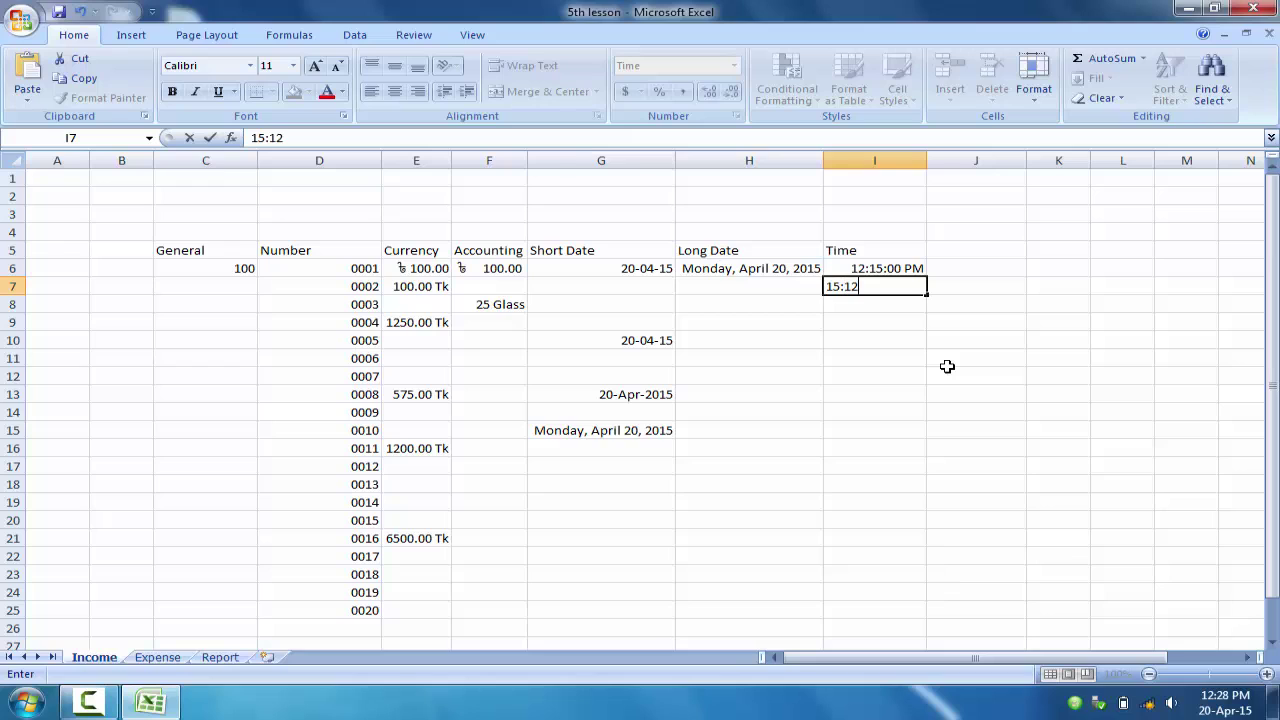
pyautogui.press('Return')
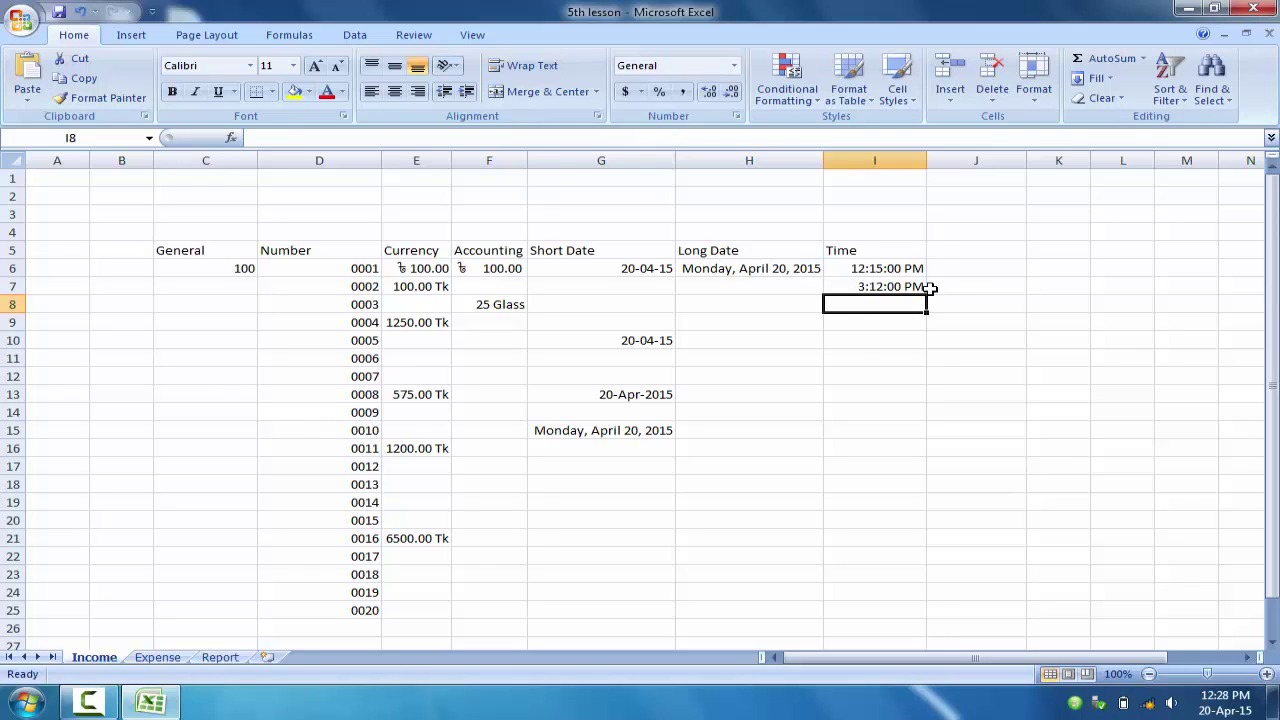
# Insert the current time, 12:28 PM, as a fixed value in cell I10 of the Time column
pyautogui.click(882, 342)
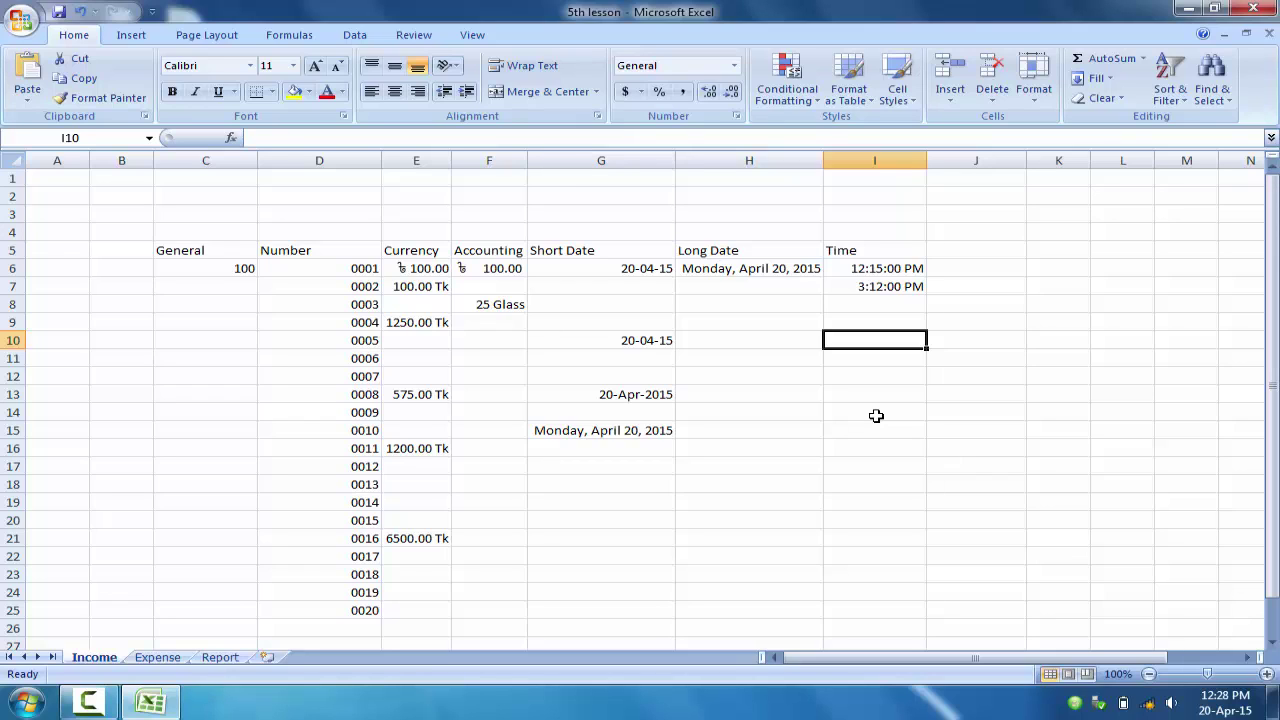
pyautogui.hotkey('ctrl', 'shift', ';')
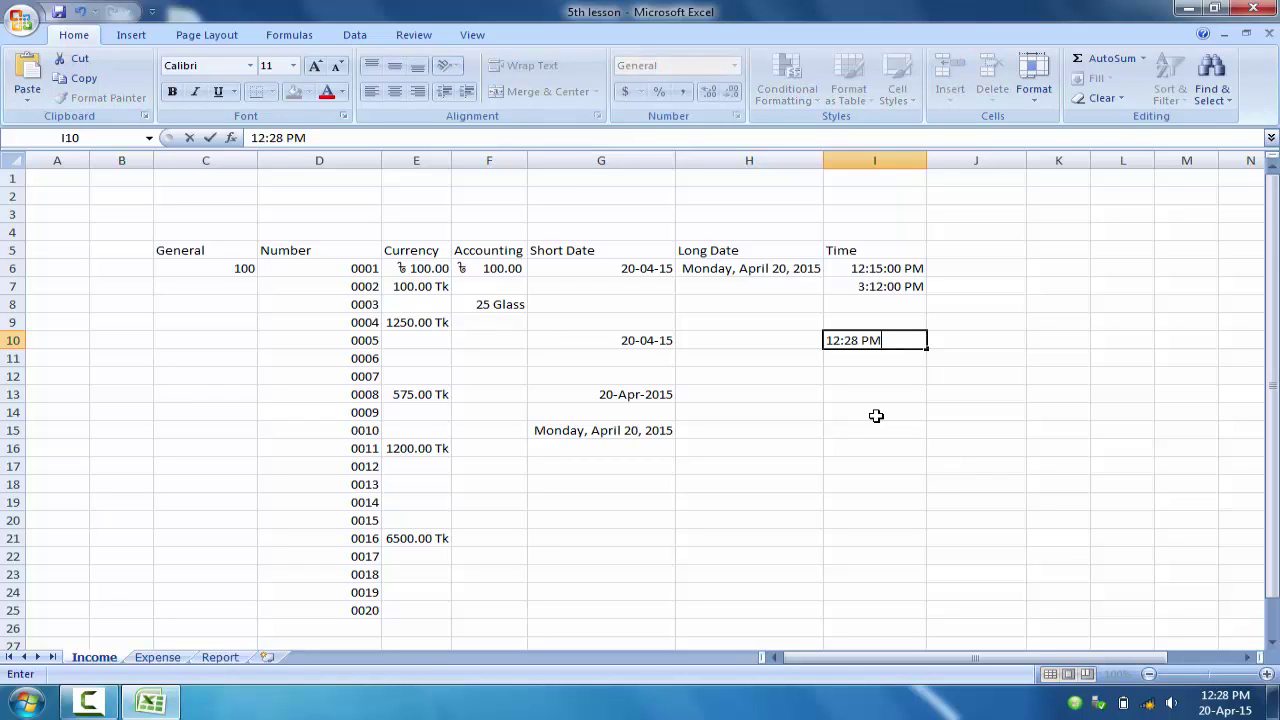
pyautogui.press('Return')
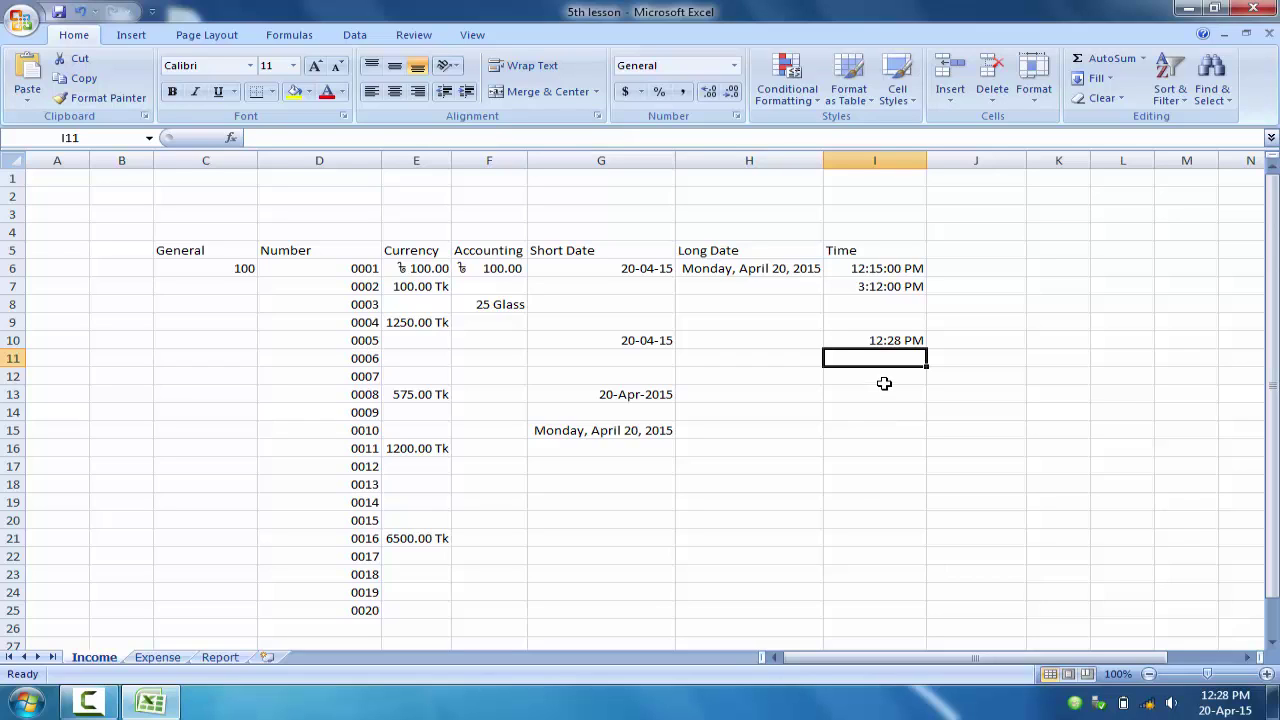
pyautogui.click(889, 340)
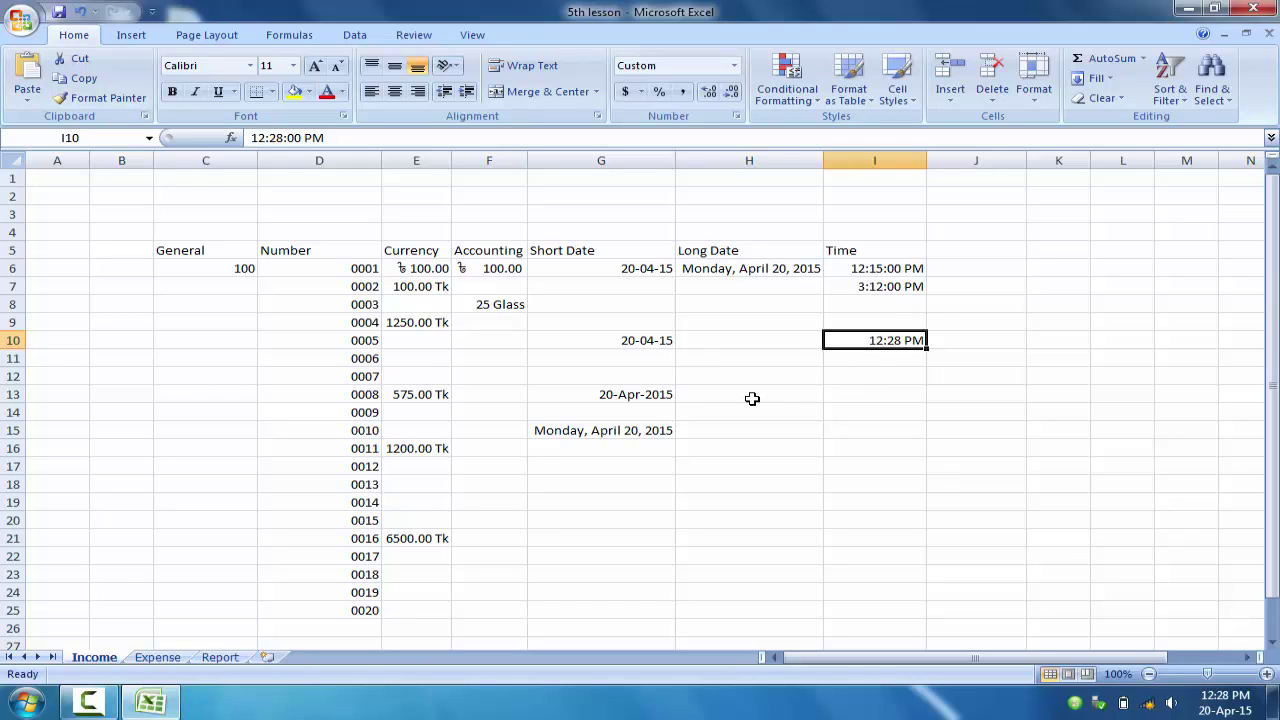
pyautogui.click(752, 398)
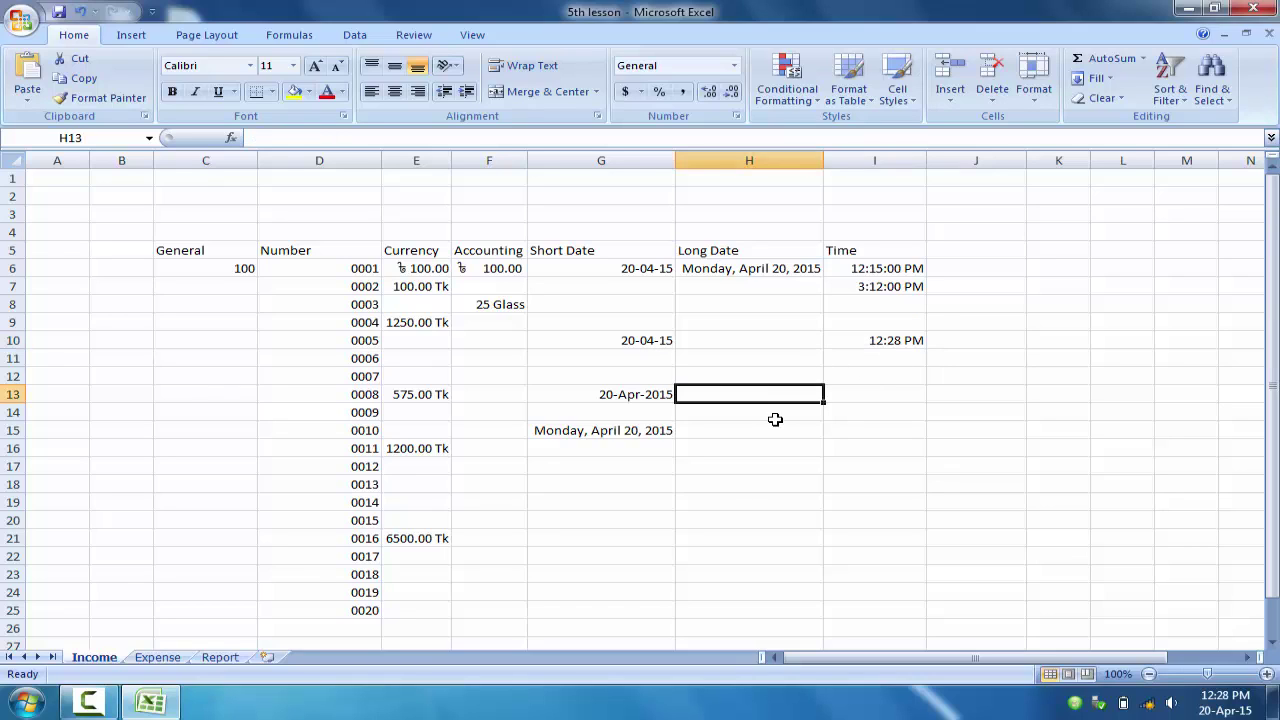
pyautogui.click(754, 484)
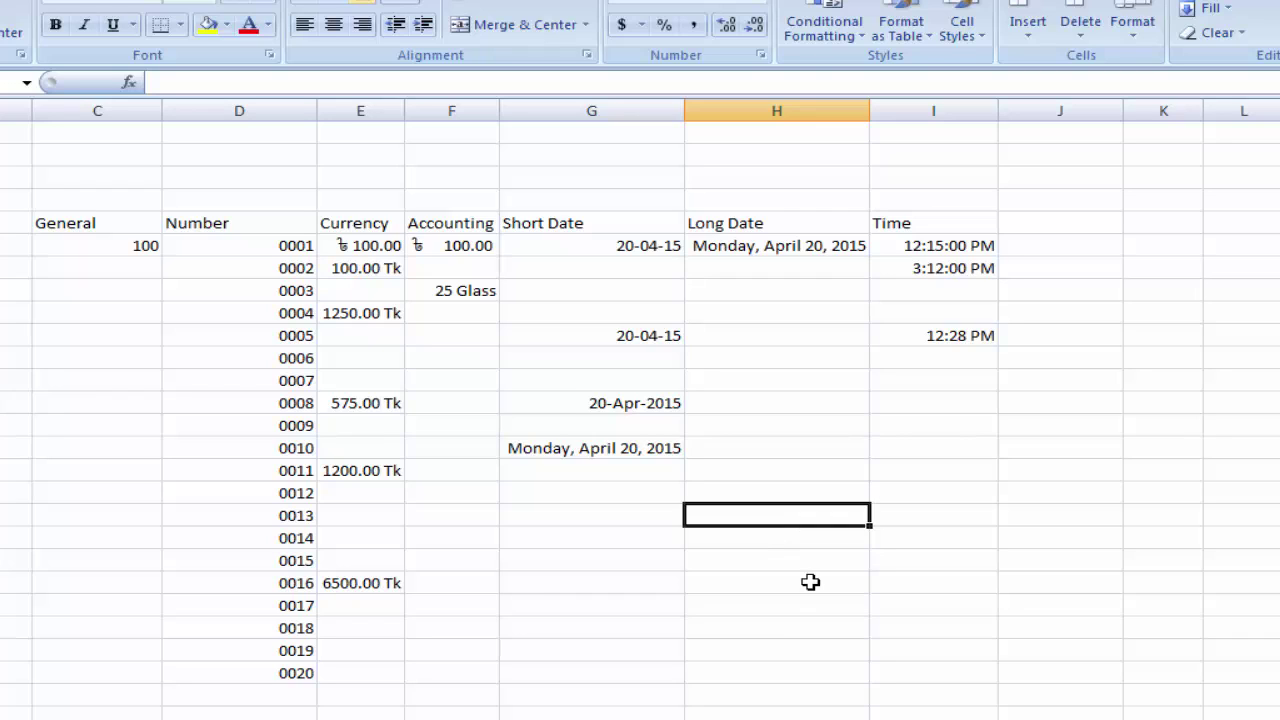
pyautogui.write('20-04-2015')
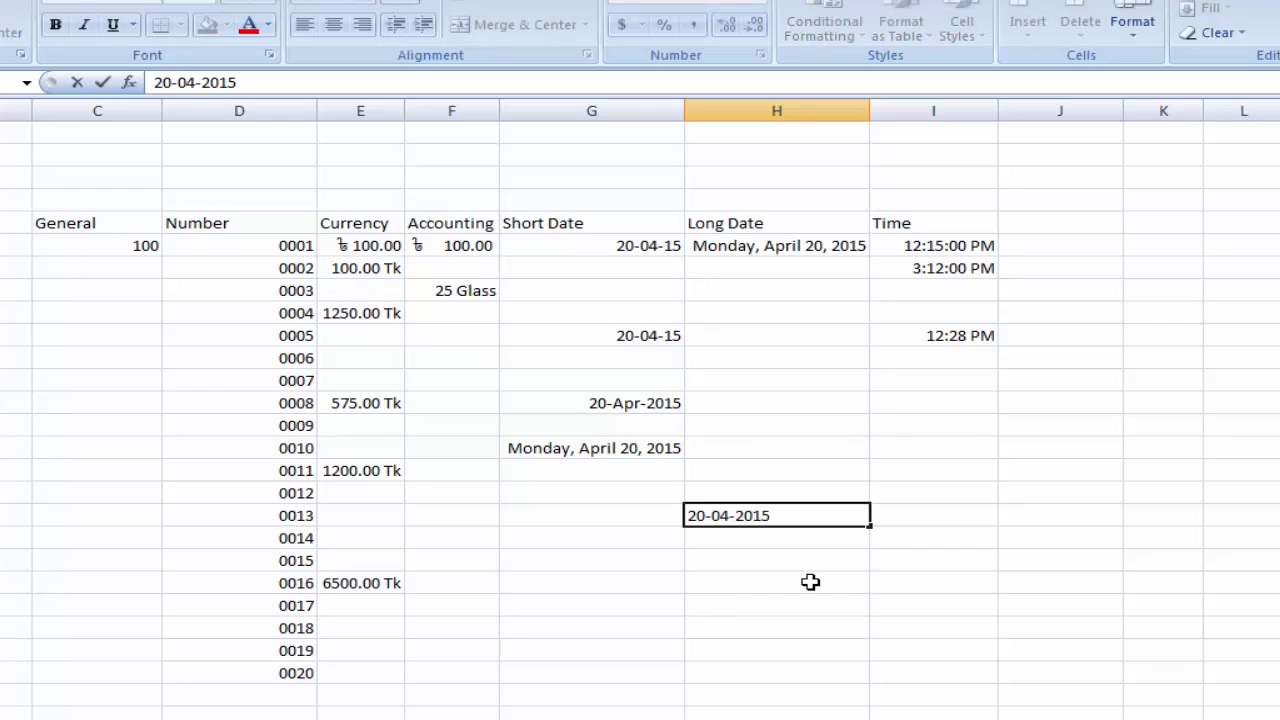
pyautogui.hotkey('ctrl', 'shift', ';')
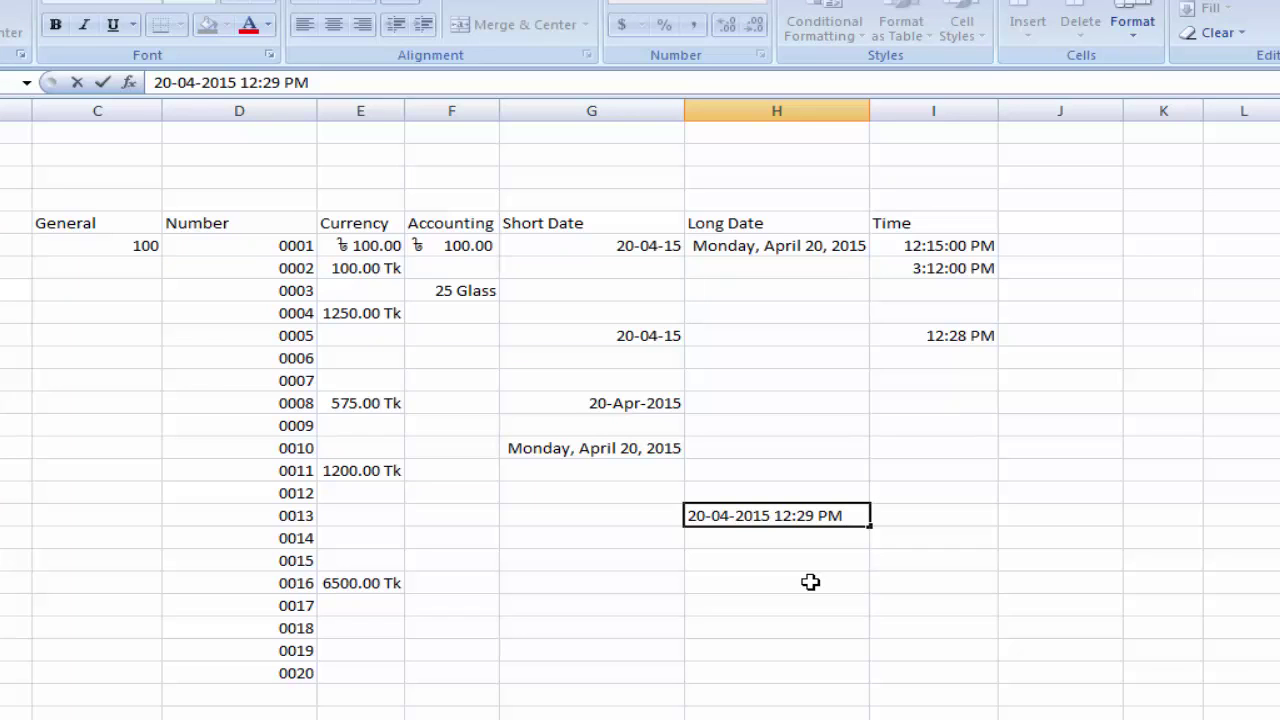
pyautogui.press('Return')
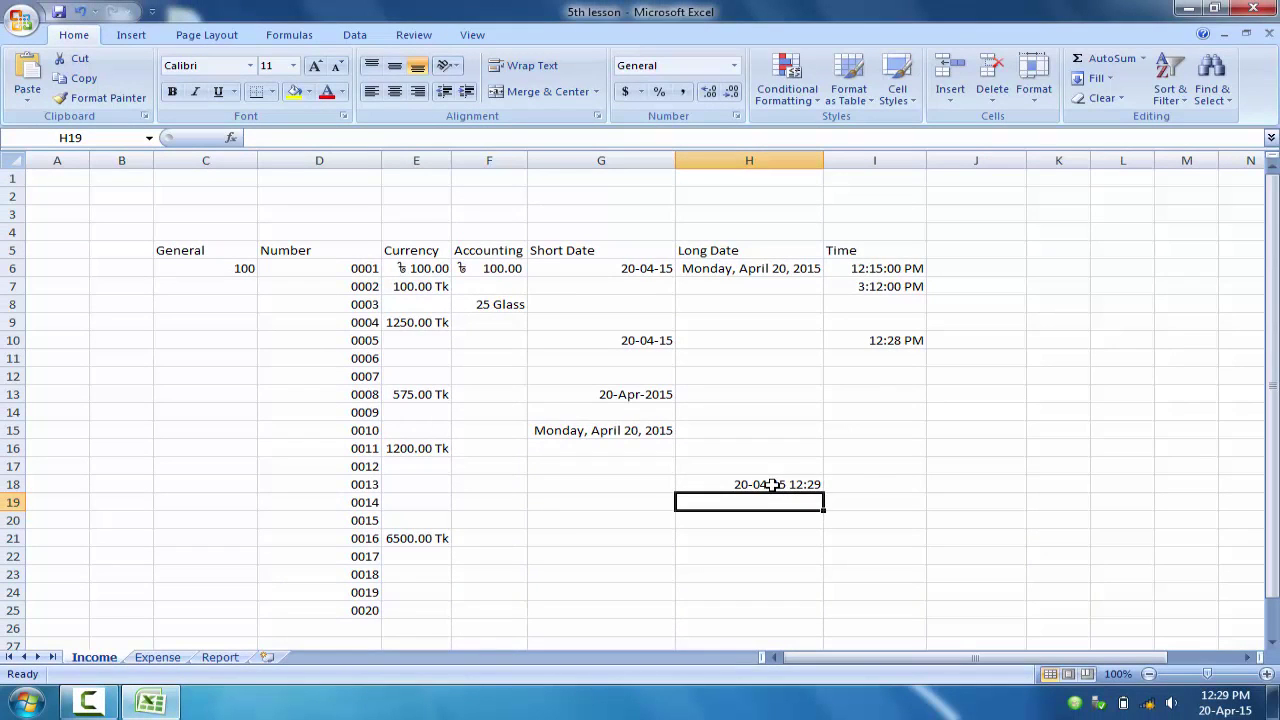
pyautogui.click(775, 484)
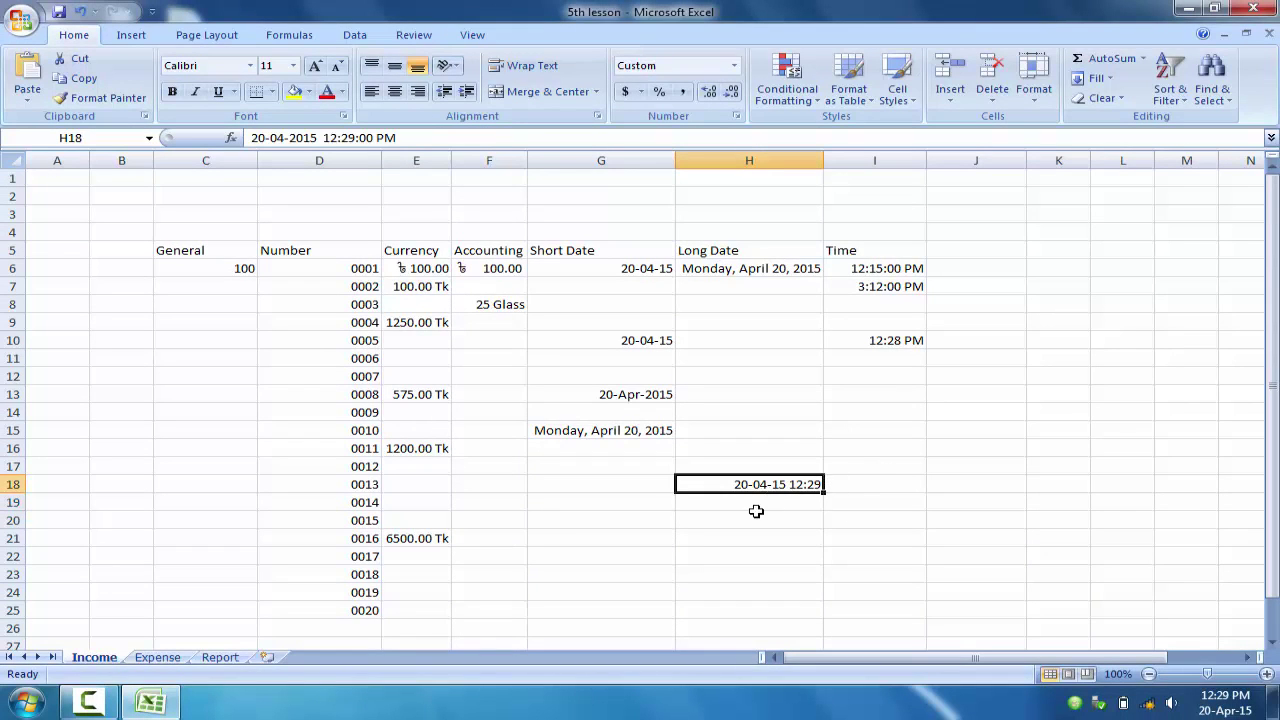
pyautogui.click(804, 393)
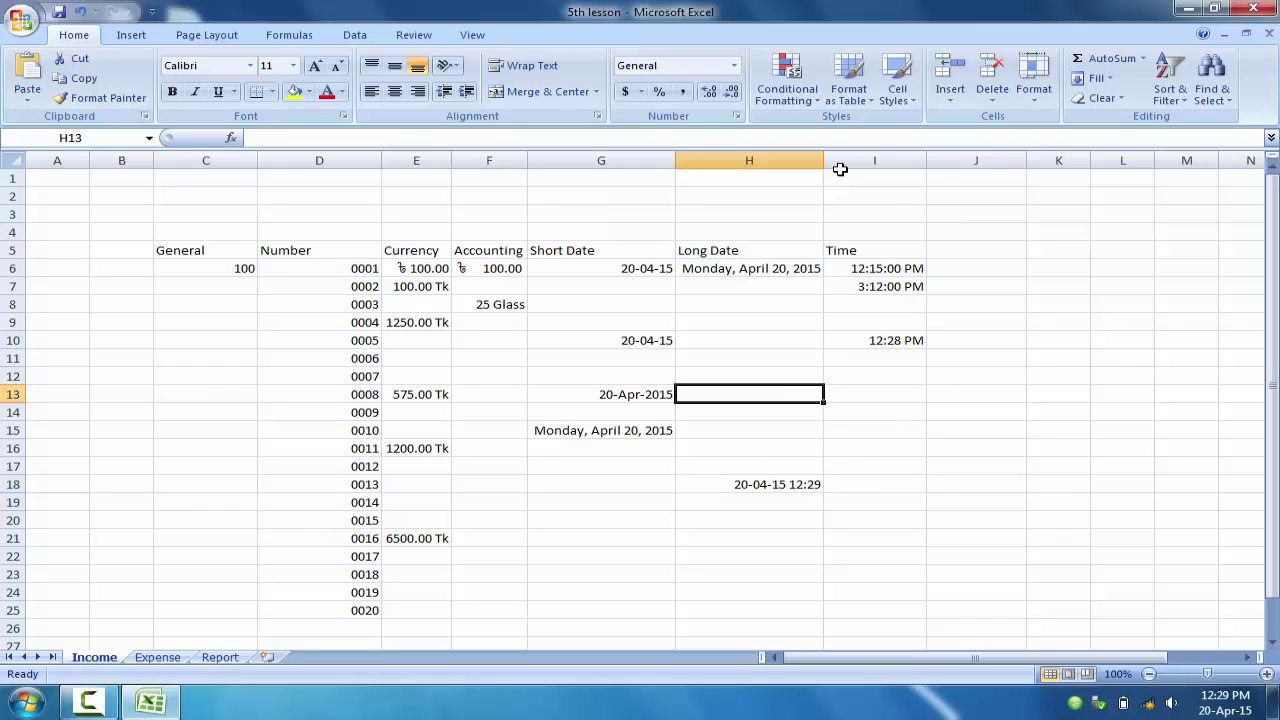
# Apply the Percentage number format to cells J5 and J6
pyautogui.click(986, 252)
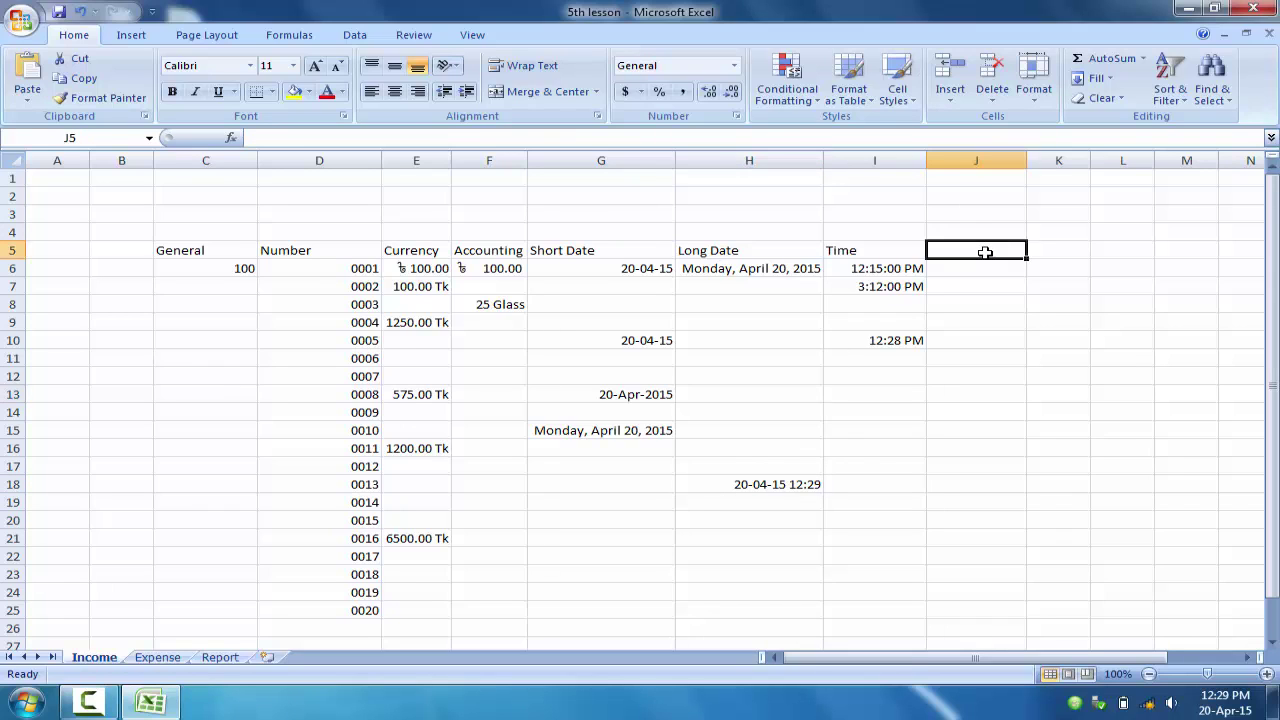
pyautogui.click(734, 65)
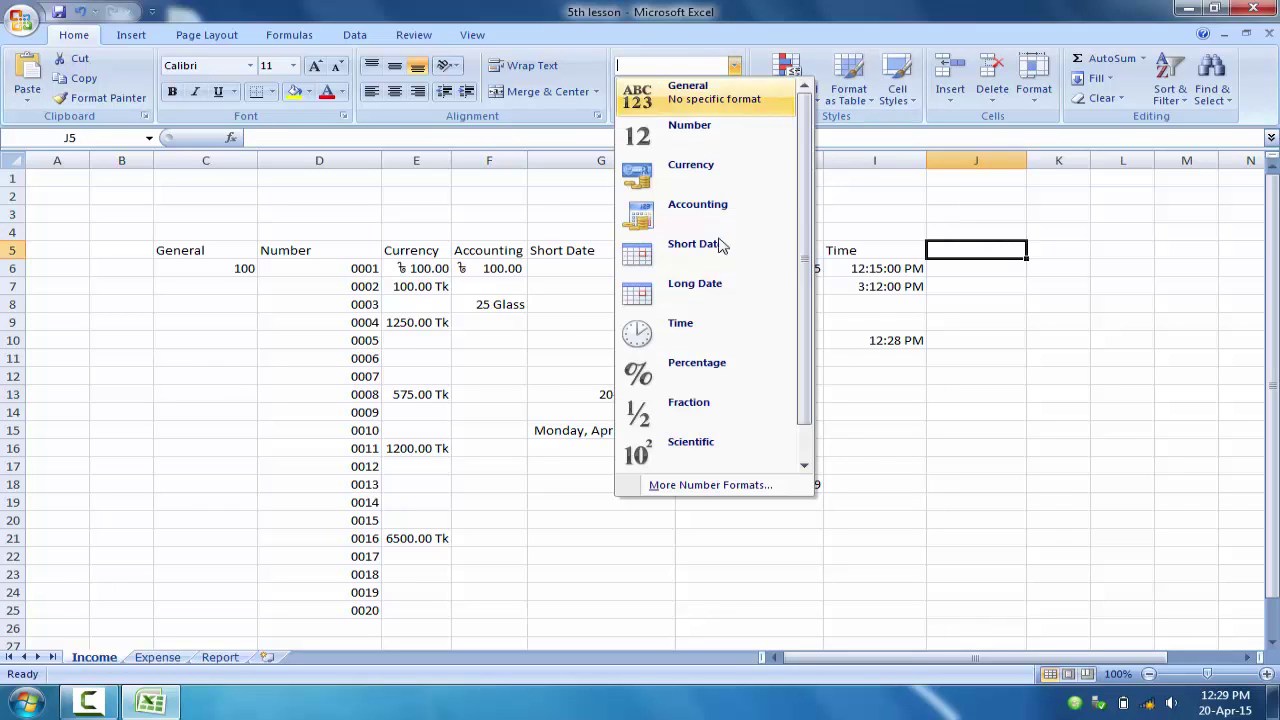
pyautogui.click(714, 368)
pyautogui.click(990, 286)
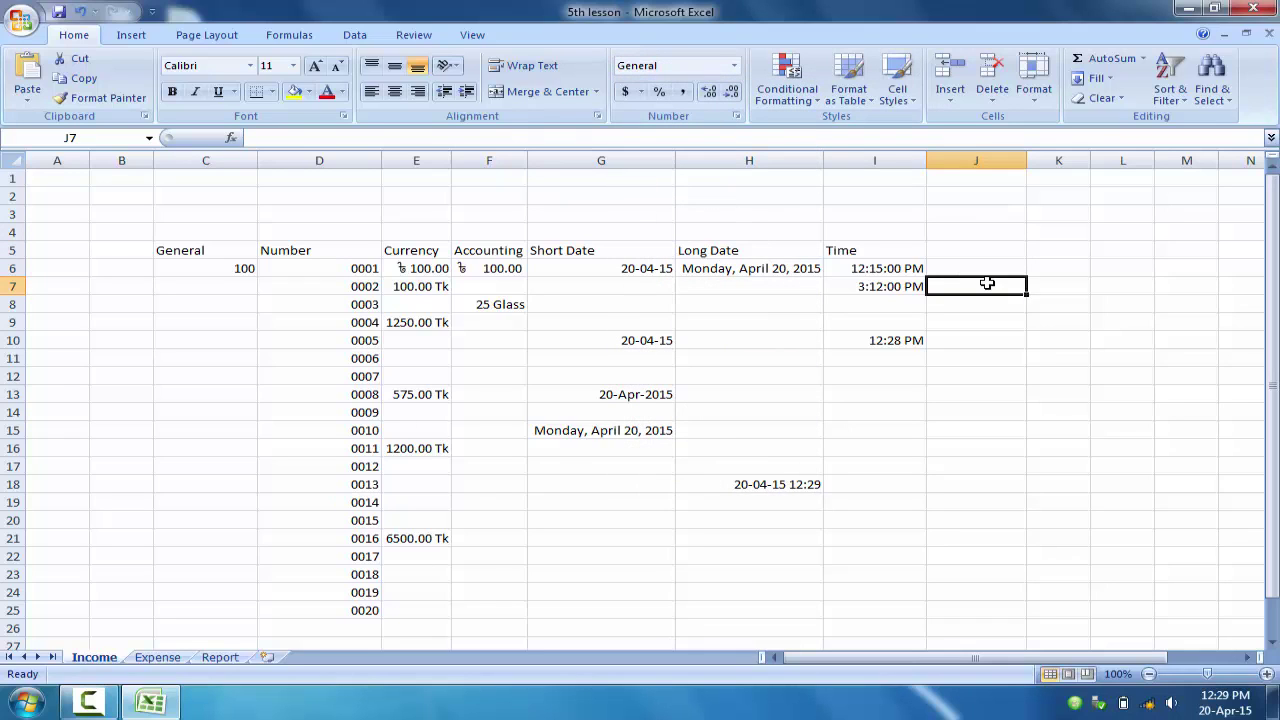
pyautogui.click(985, 267)
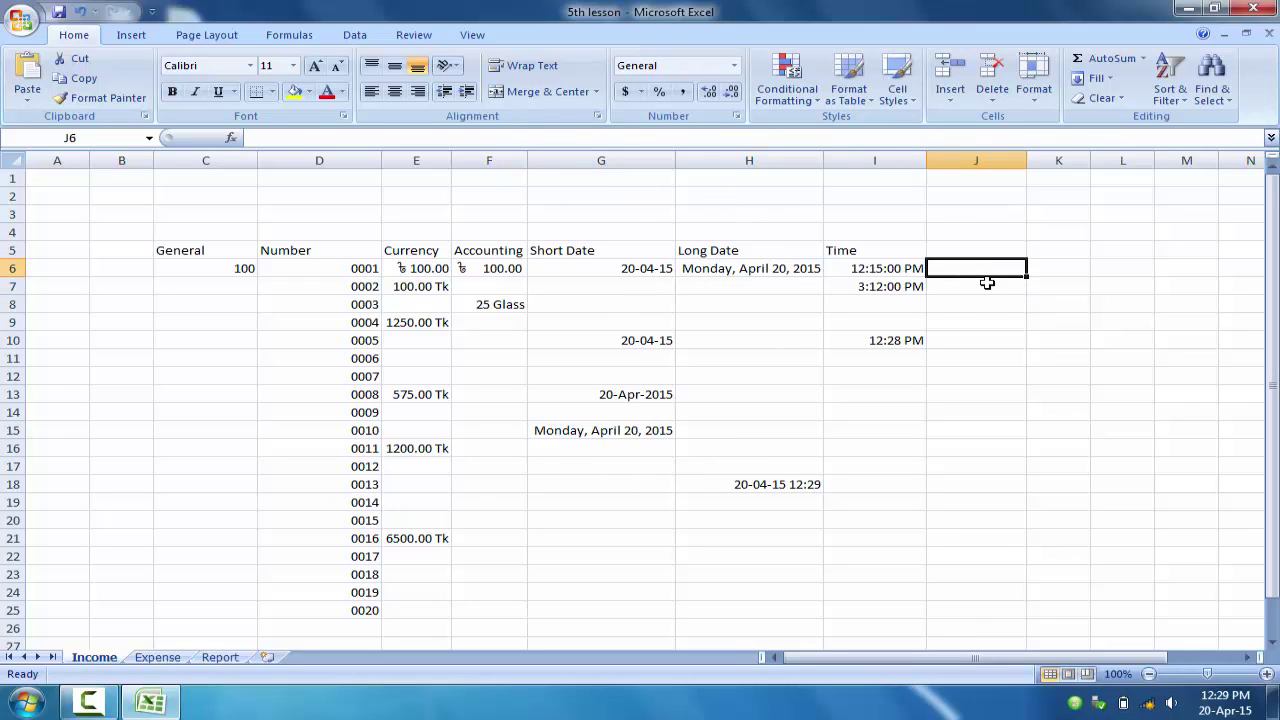
pyautogui.click(738, 66)
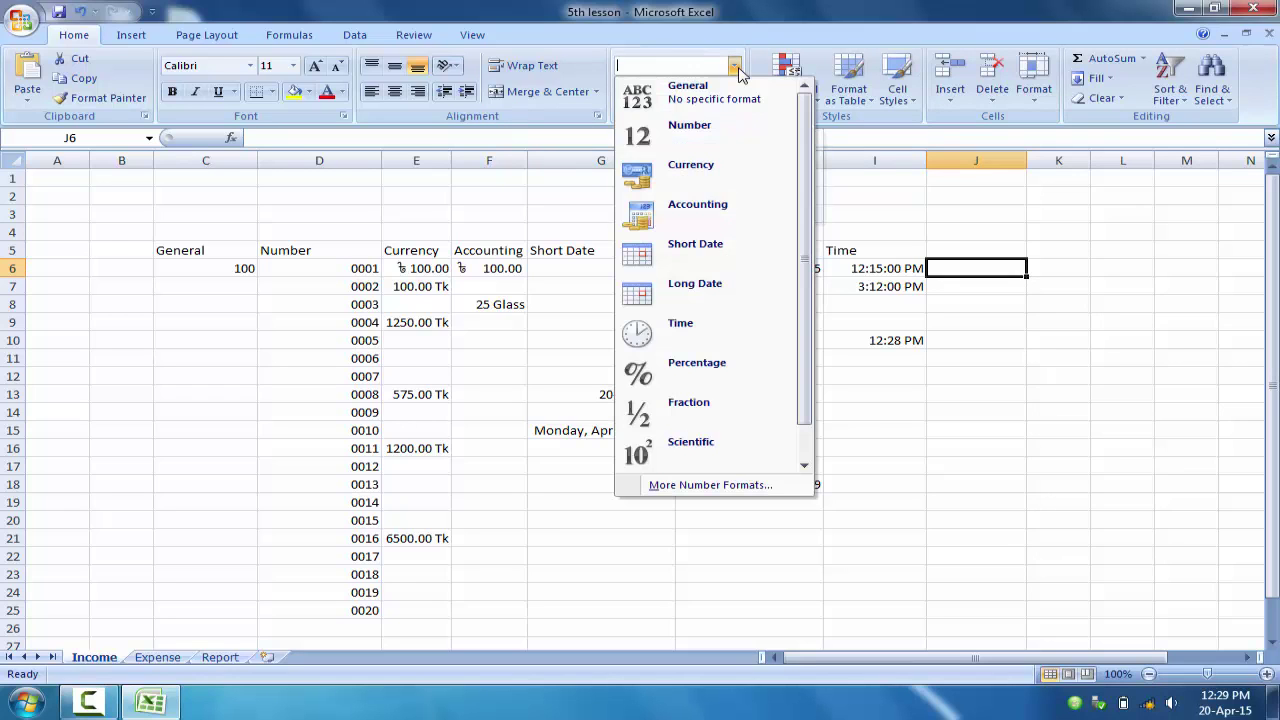
pyautogui.click(690, 370)
# Enter the heading Percentage in cell J5
pyautogui.press('Up')
pyautogui.write('Percent')
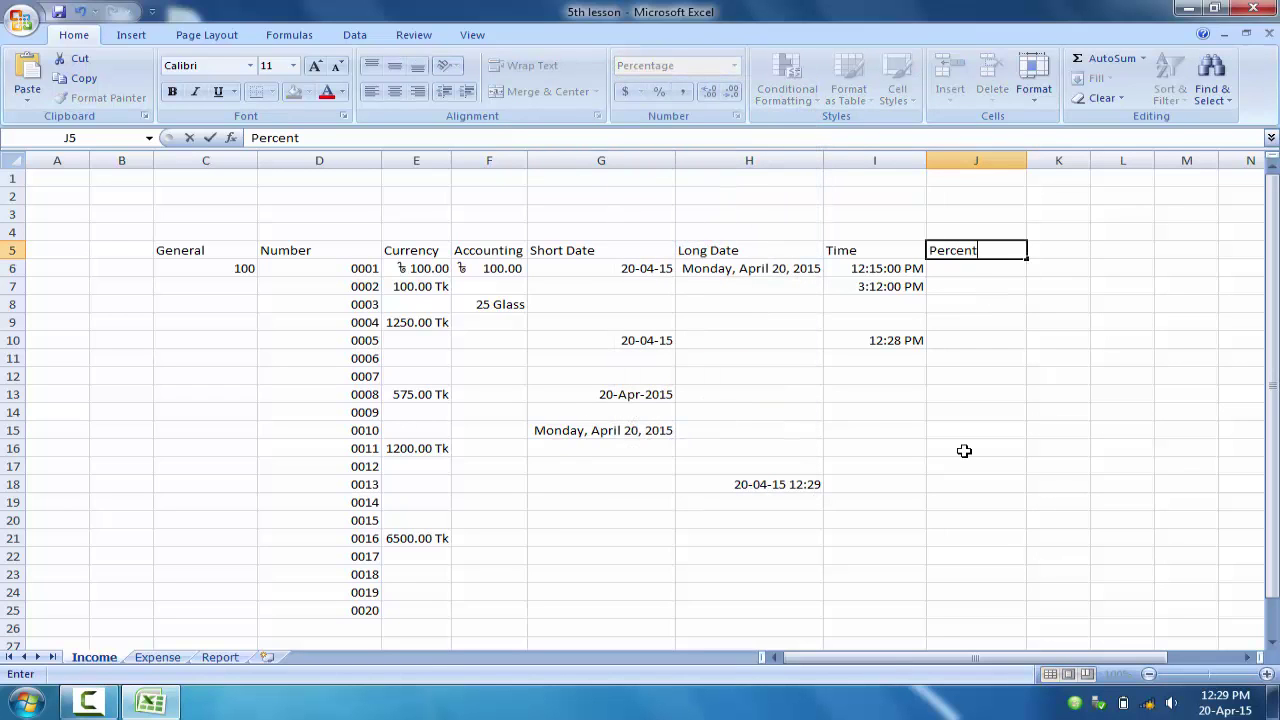
pyautogui.write('age')
pyautogui.press('Return')
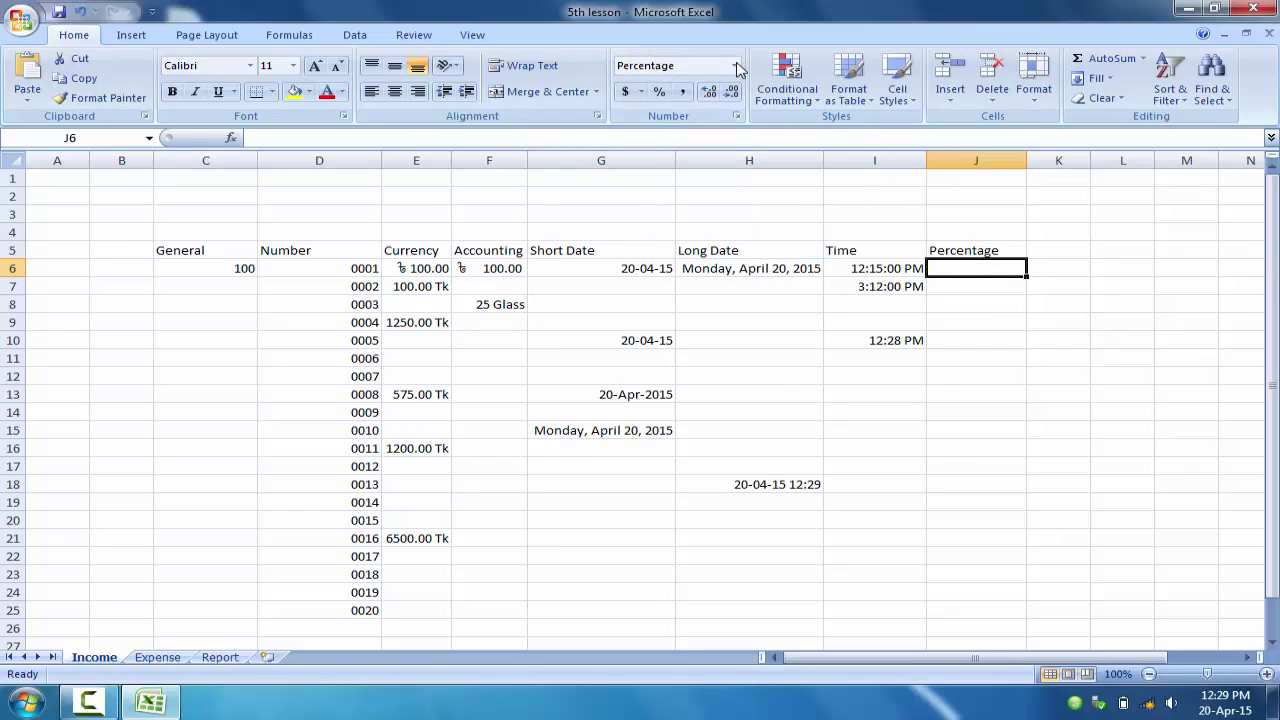
# Review the Percentage category and its decimal places setting in the cell format options of J6
pyautogui.click(735, 66)
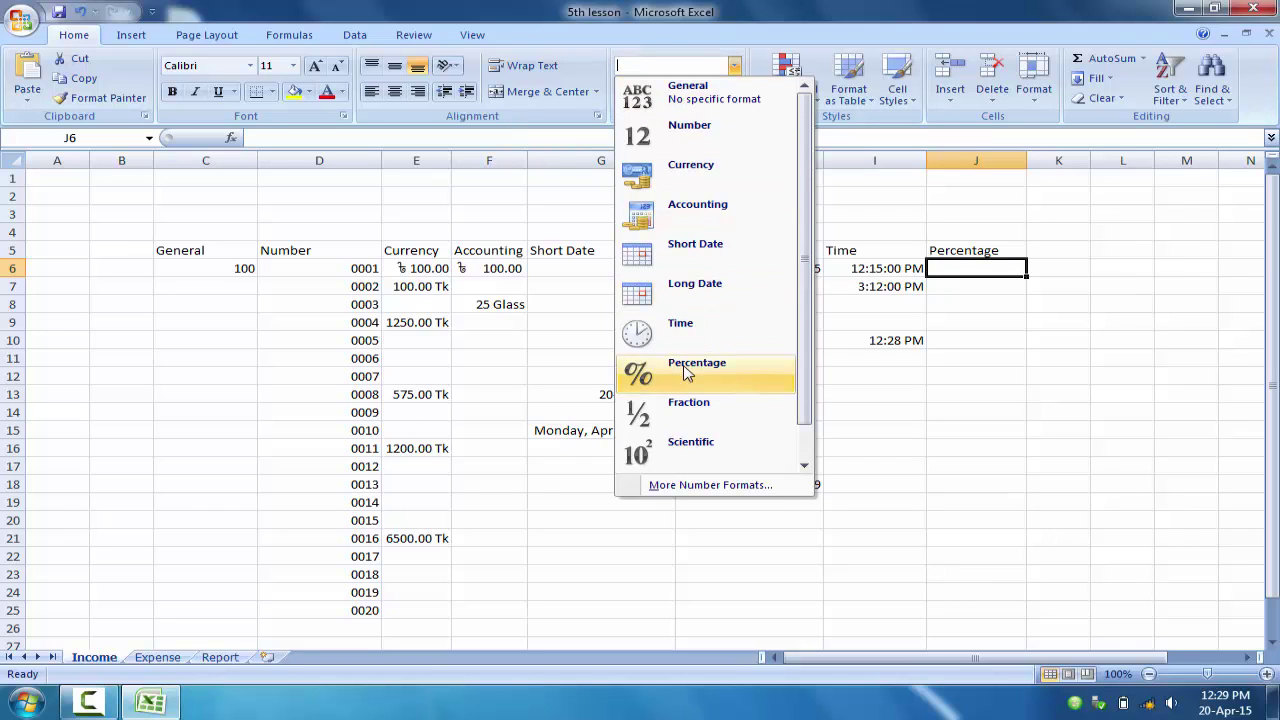
pyautogui.click(1015, 267)
pyautogui.rightClick(1017, 271)
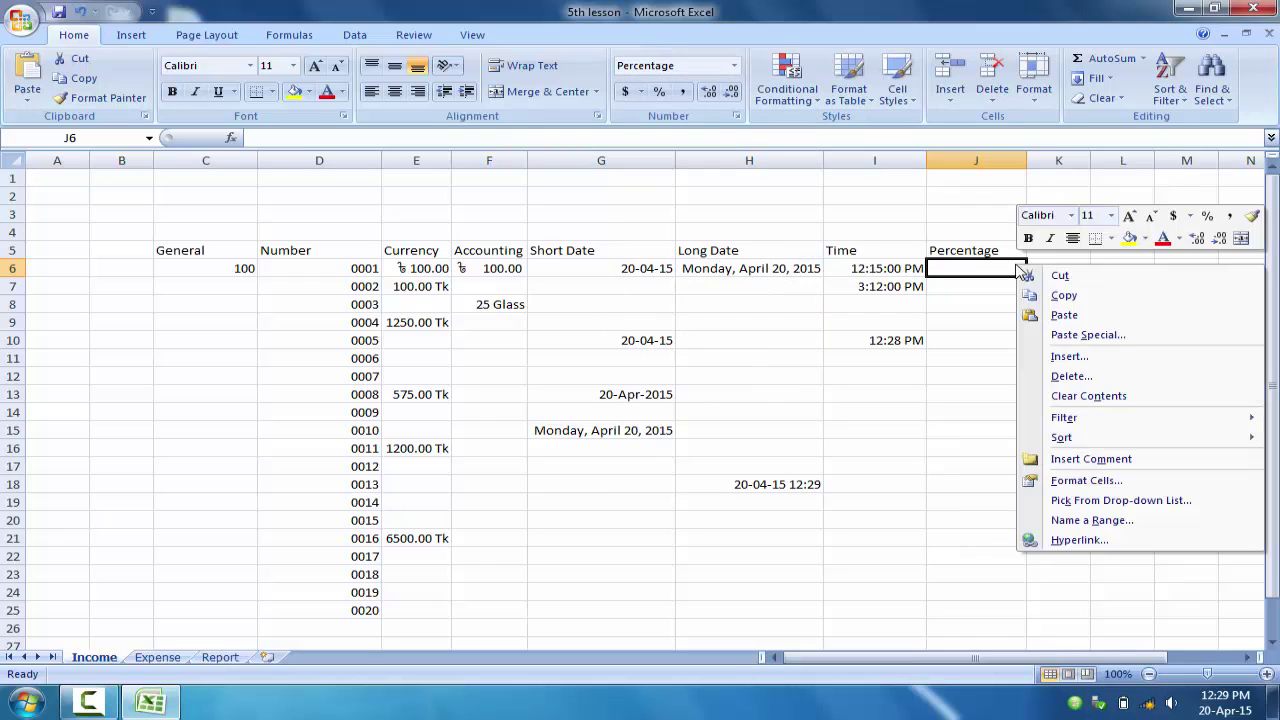
pyautogui.click(1090, 481)
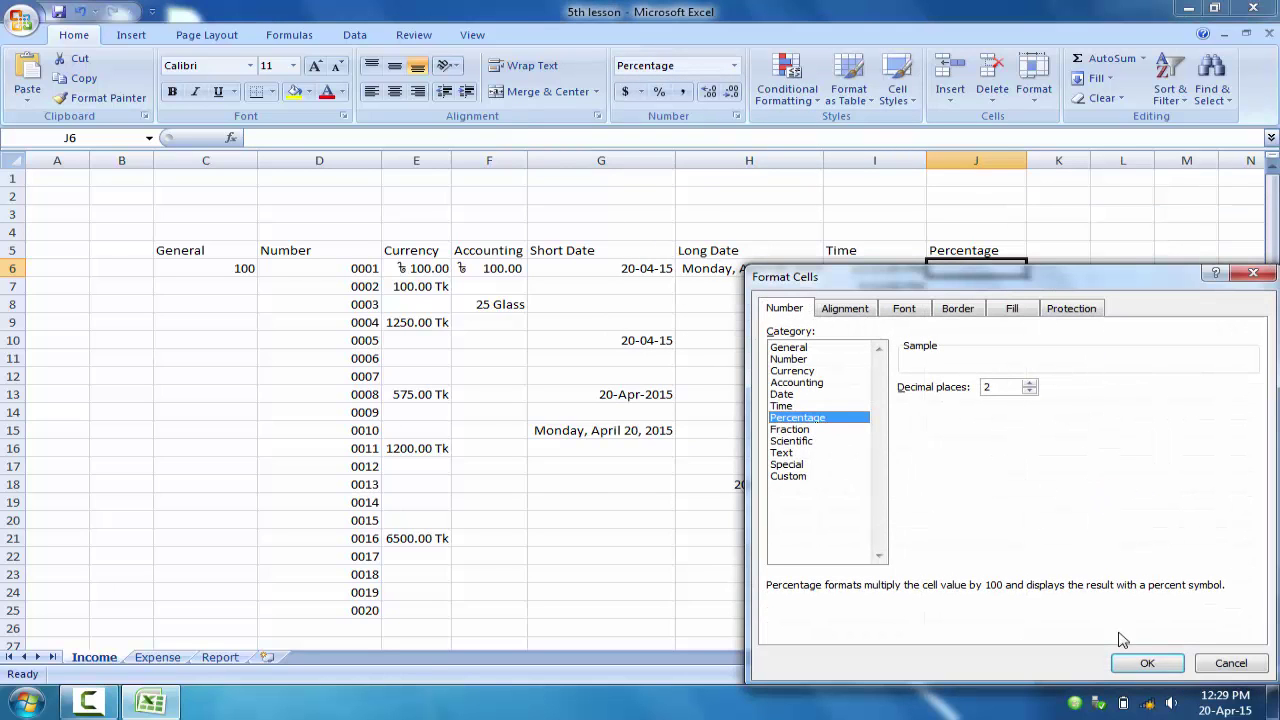
pyautogui.click(1143, 663)
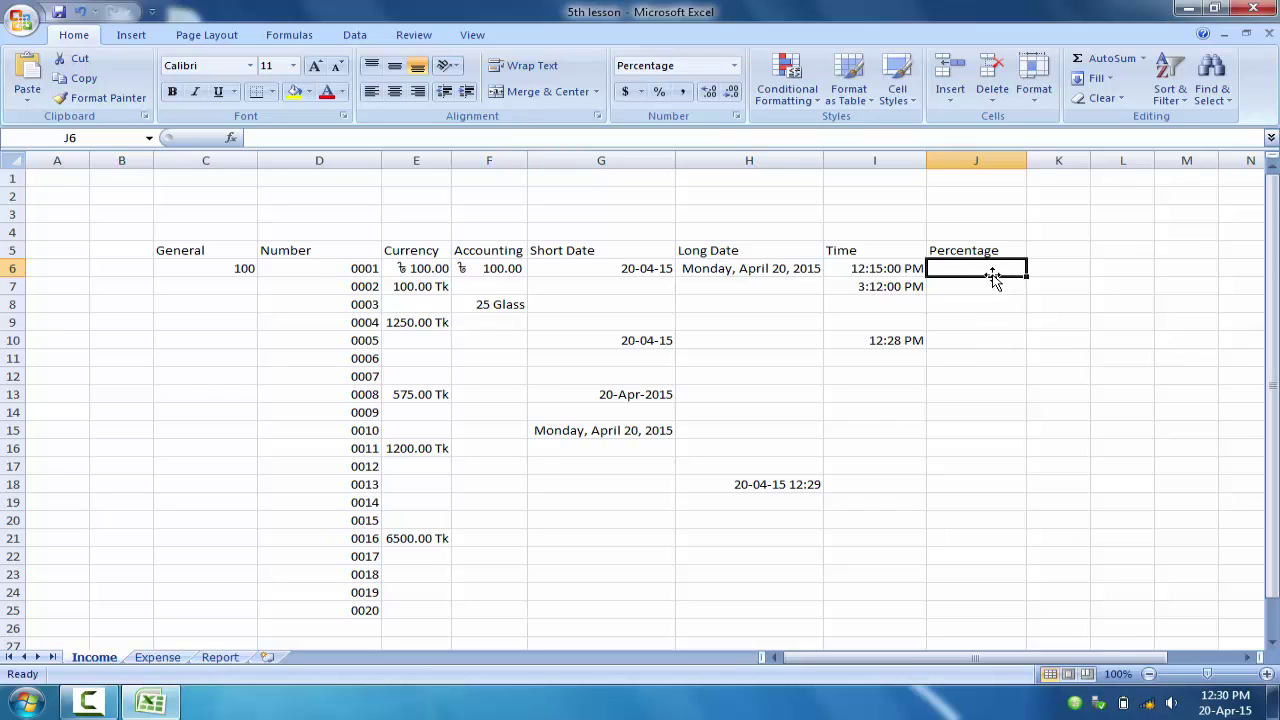
# Enter 100% in cell J6 and copy its formatting to J7:J26 with Format Painter
pyautogui.write('100')
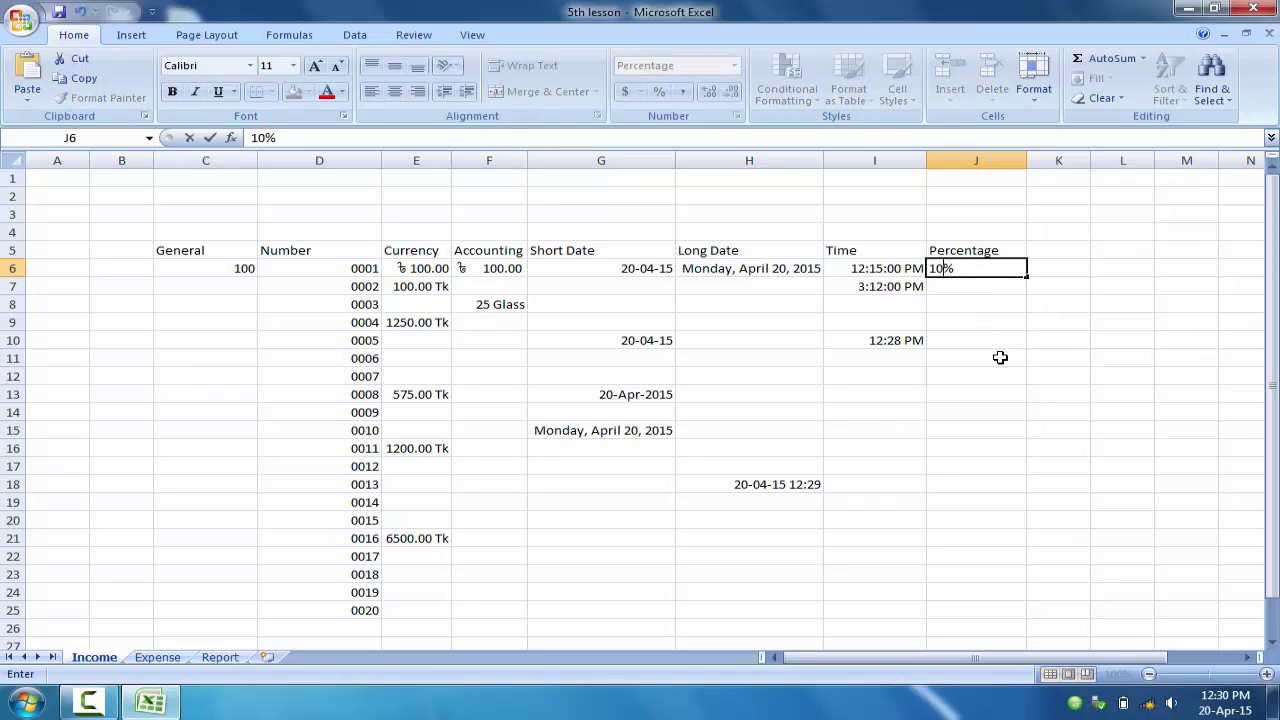
pyautogui.press('Return')
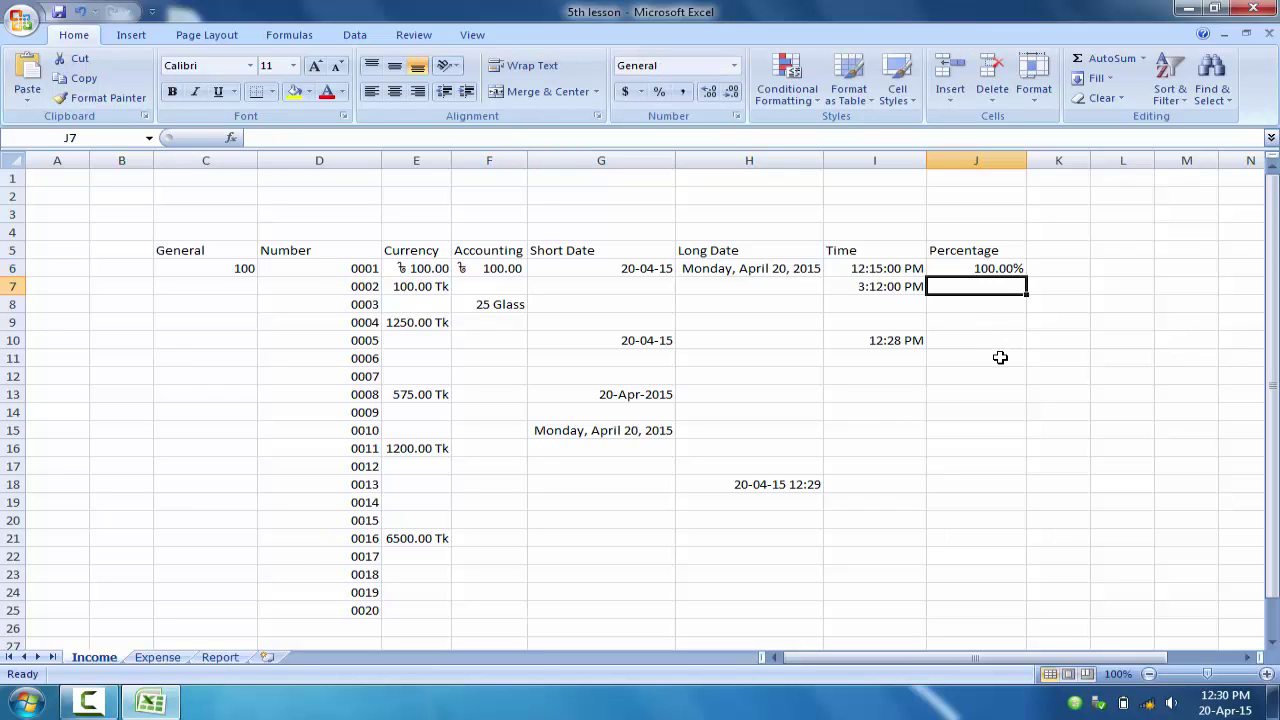
pyautogui.click(1000, 269)
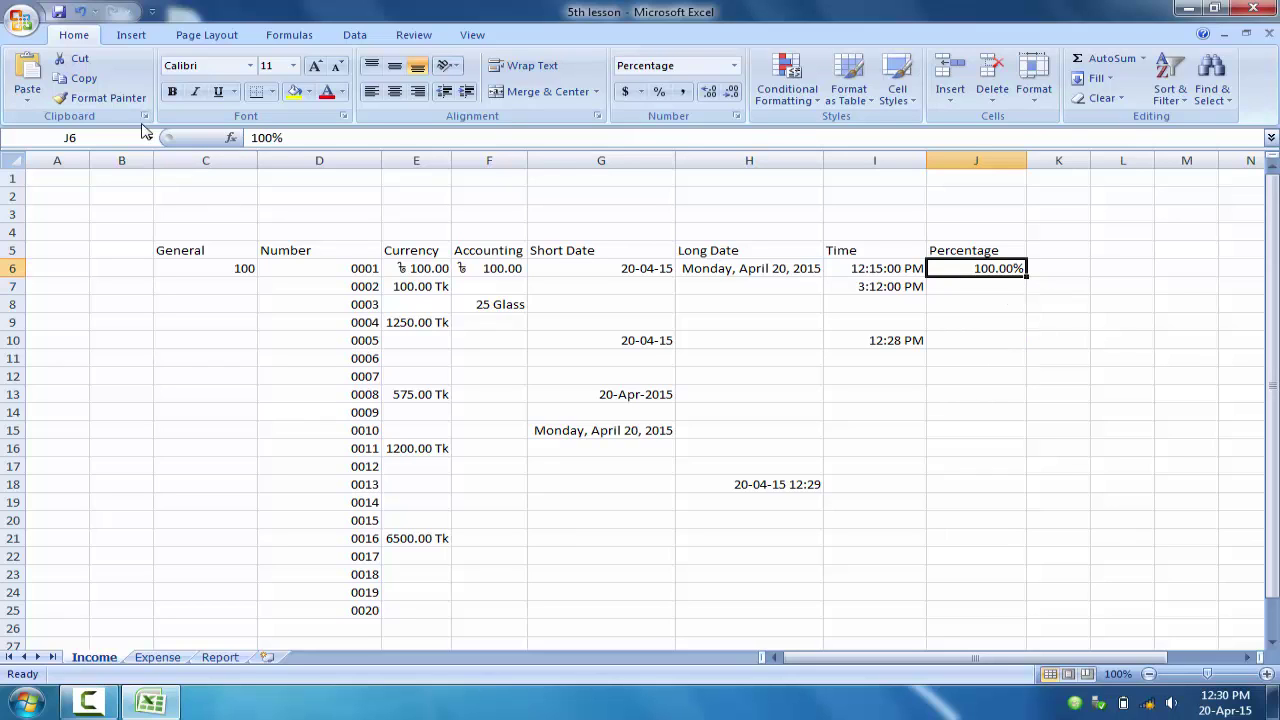
pyautogui.click(100, 97)
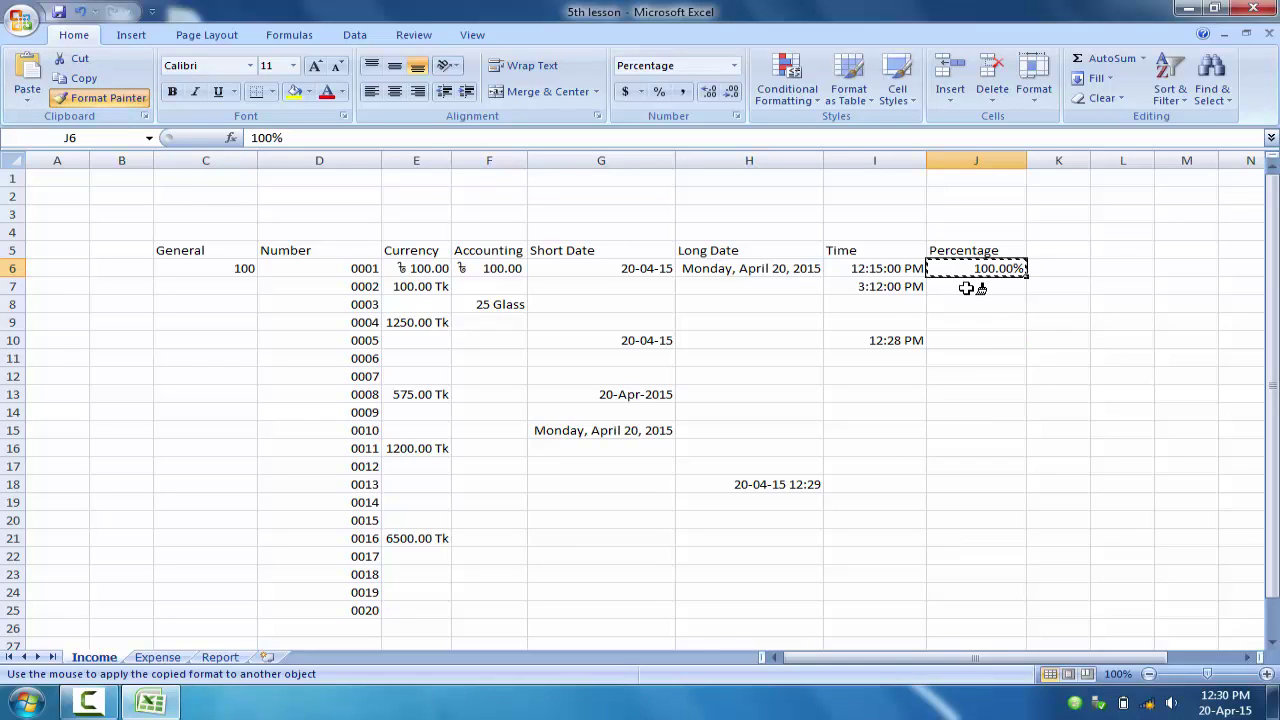
pyautogui.moveTo(966, 288); pyautogui.dragTo(983, 628)
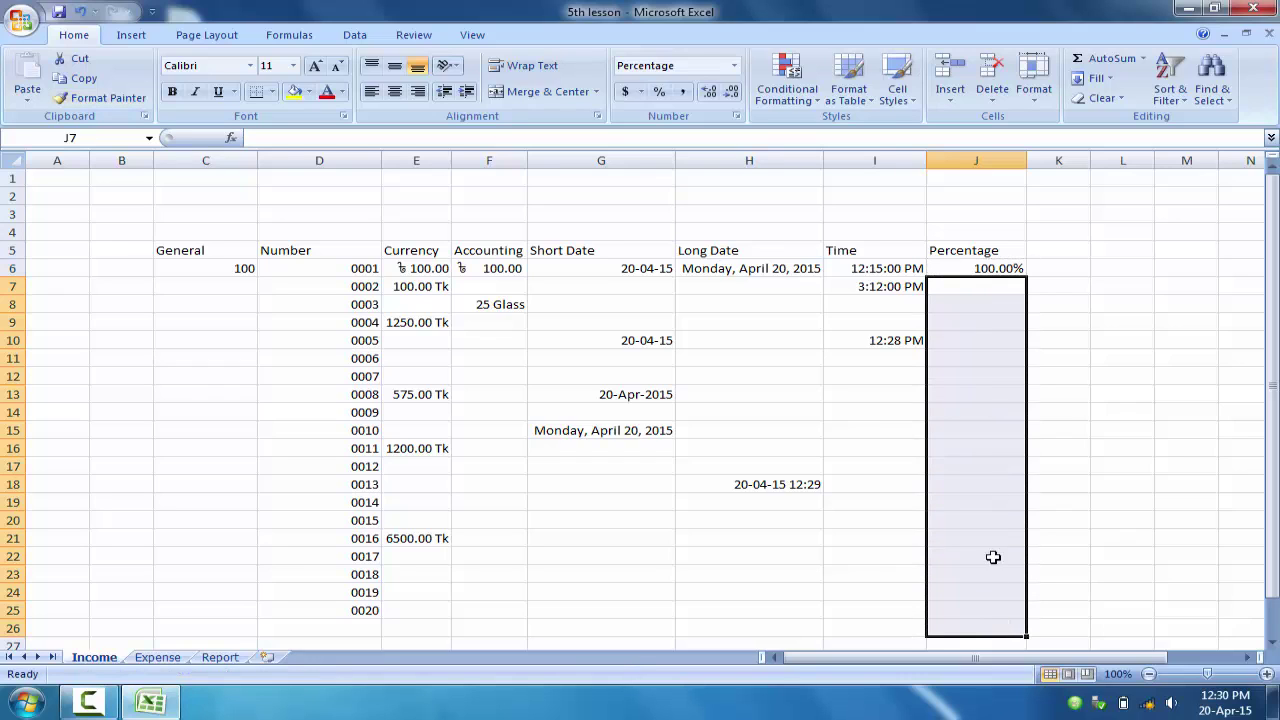
# Enter 50% in cell J11, 40% in J13 and 75% in J14 of the Percentage column
pyautogui.click(987, 356)
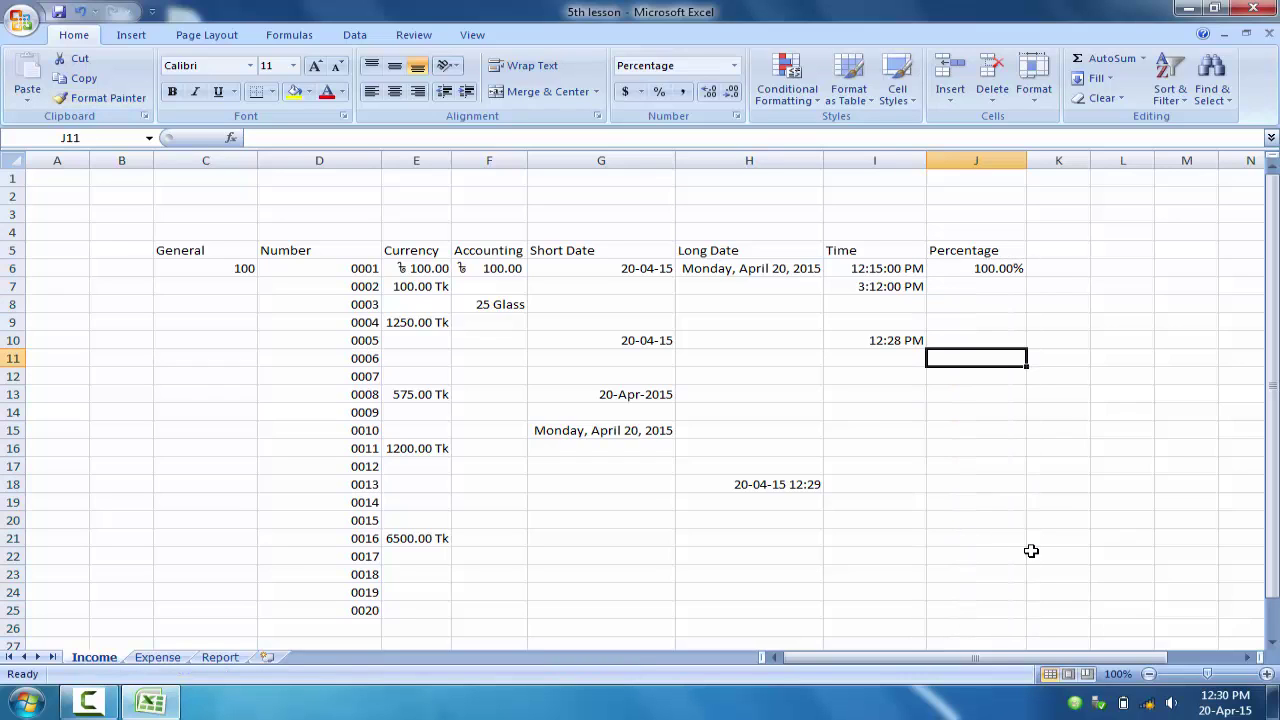
pyautogui.write('50%')
pyautogui.press('Return')
pyautogui.press('Return')
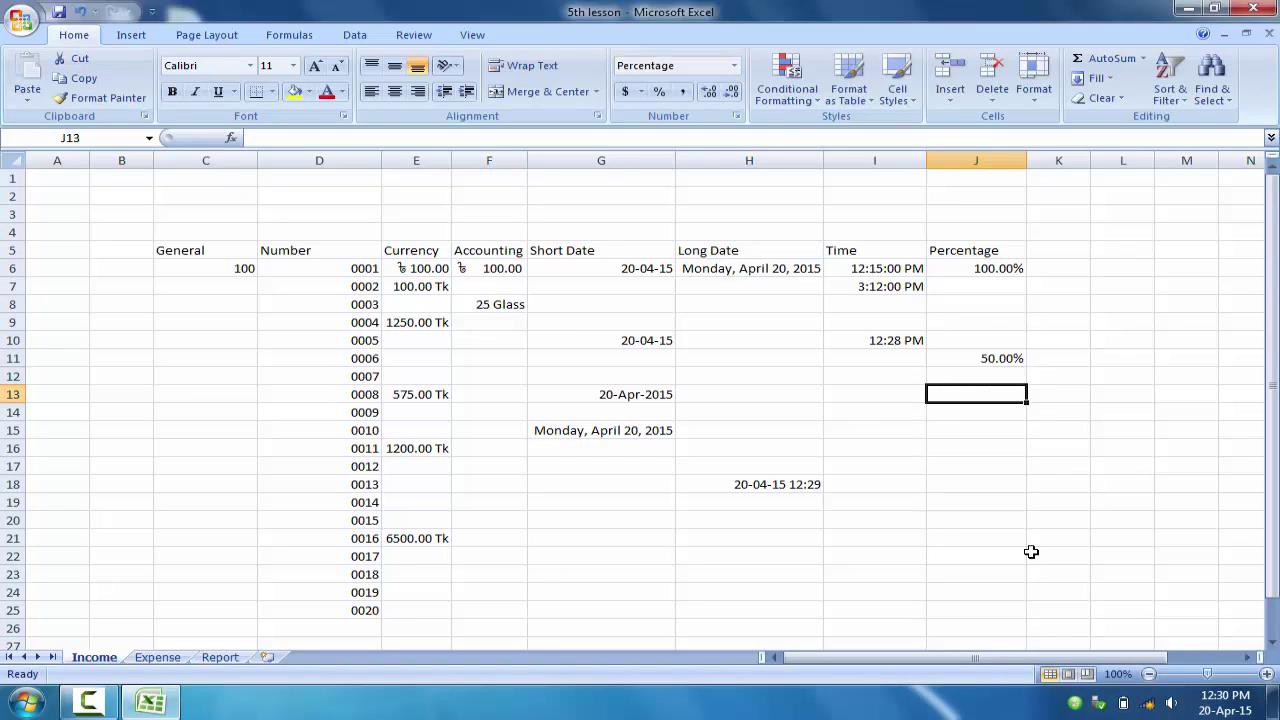
pyautogui.write('40')
pyautogui.press('Return')
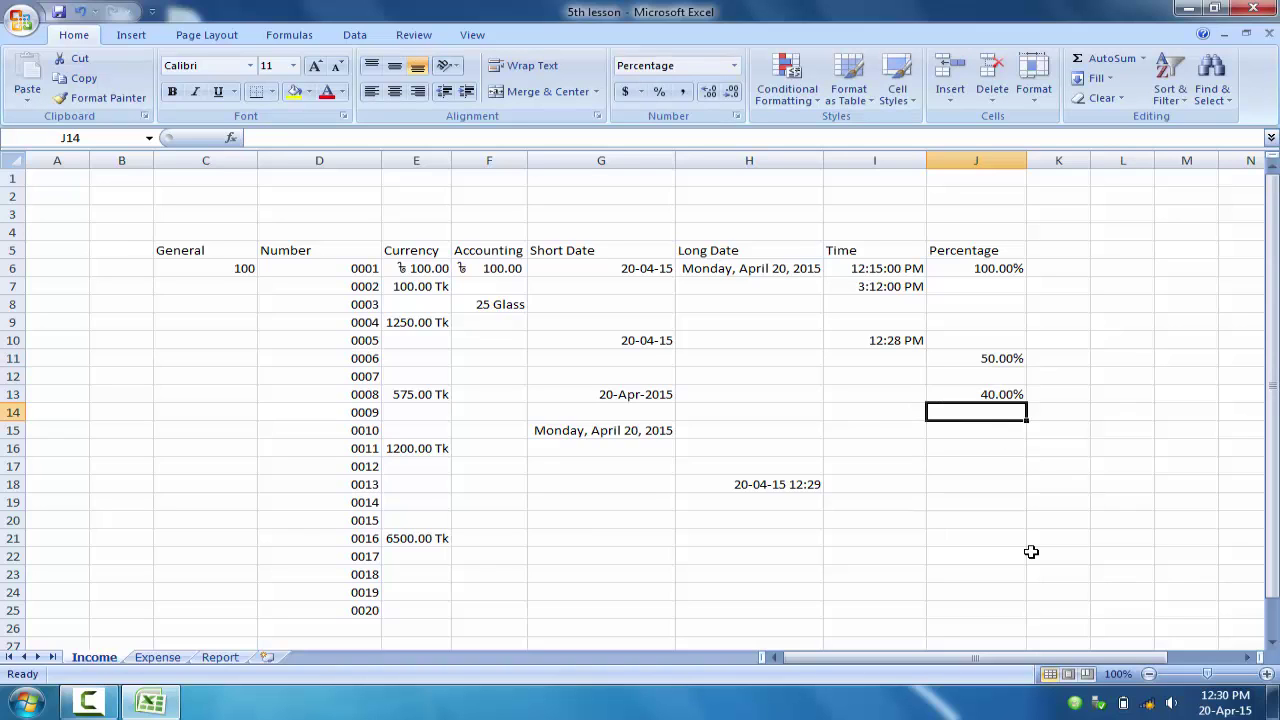
pyautogui.write('75')
pyautogui.press('Return')
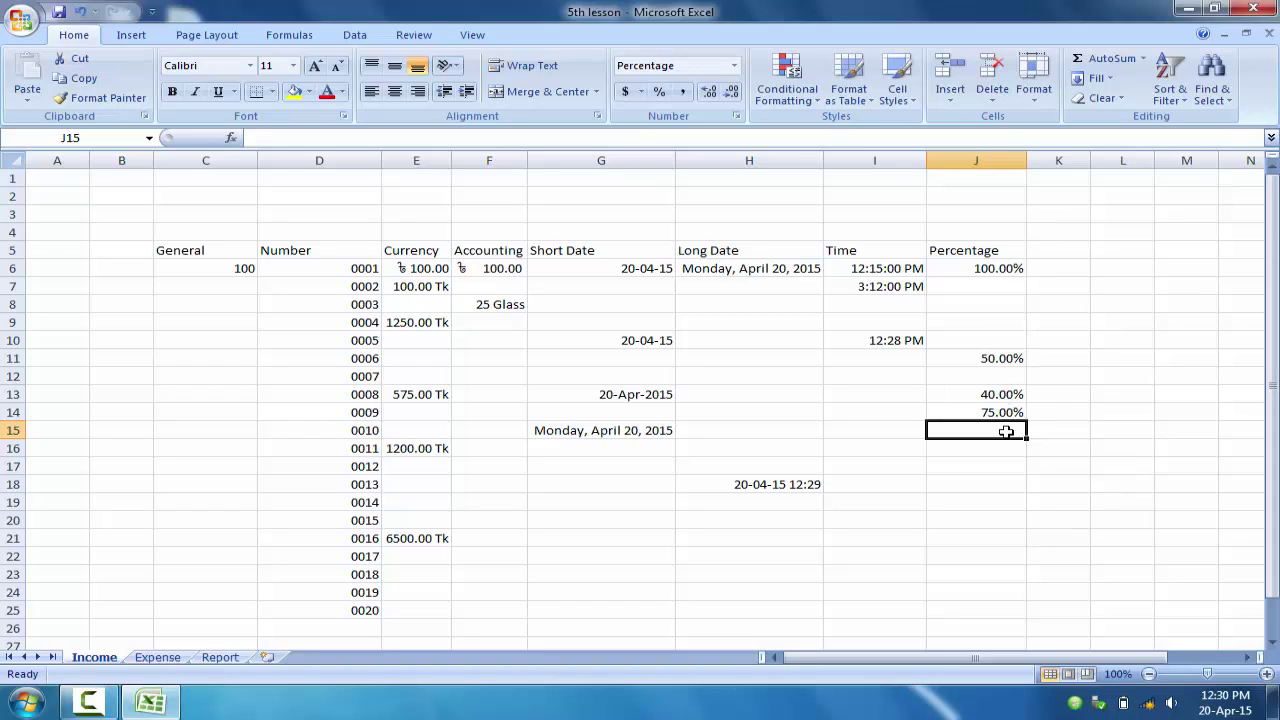
# Reduce the percentage in cell J14 to no decimal places
pyautogui.click(986, 480)
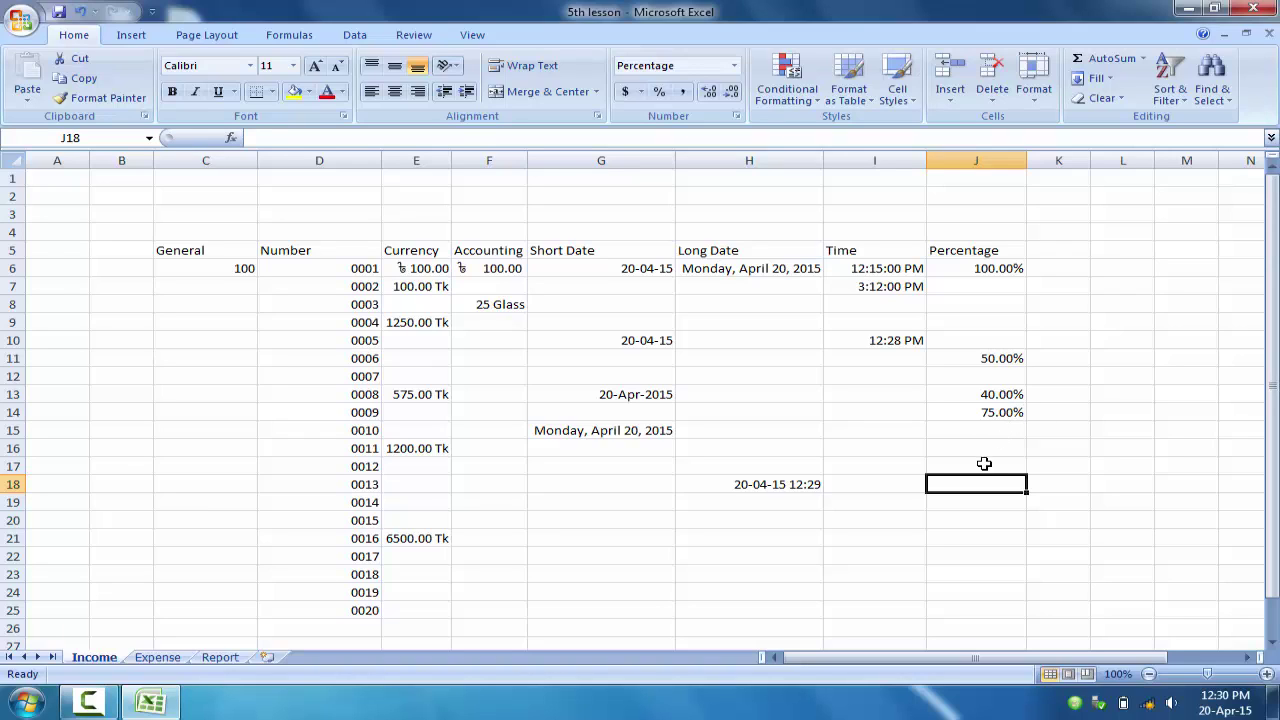
pyautogui.click(980, 413)
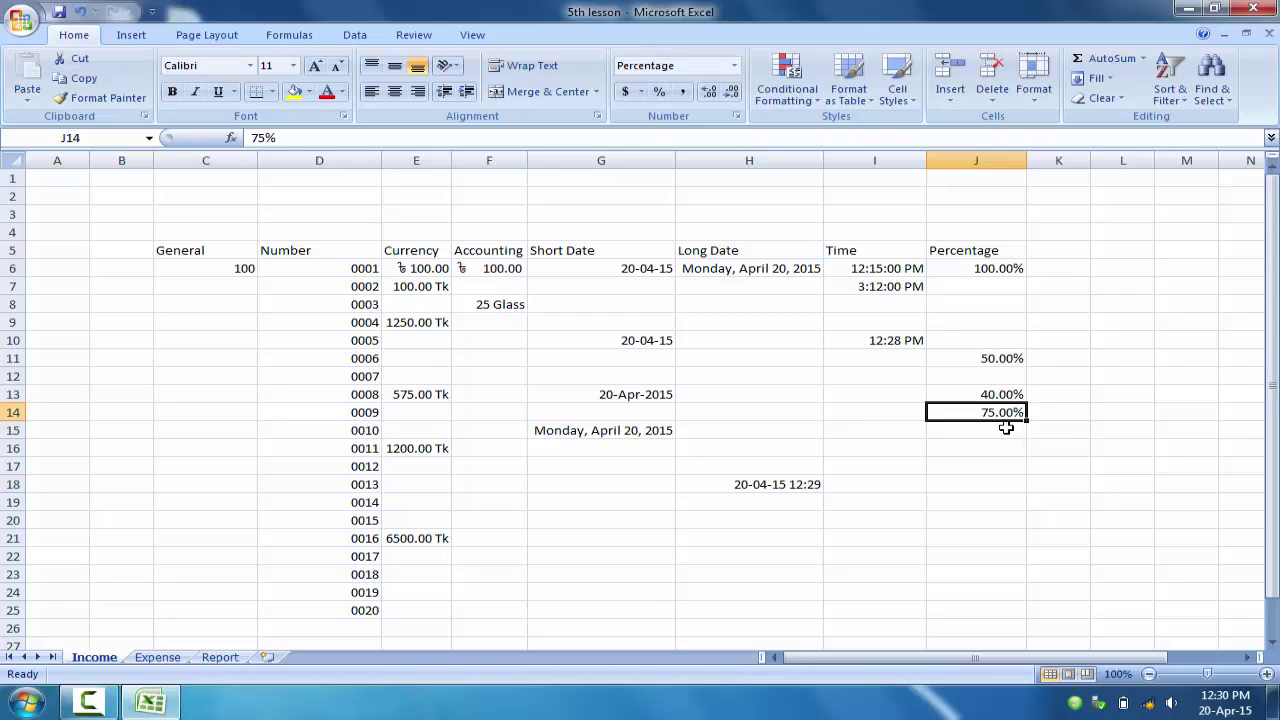
pyautogui.click(733, 92)
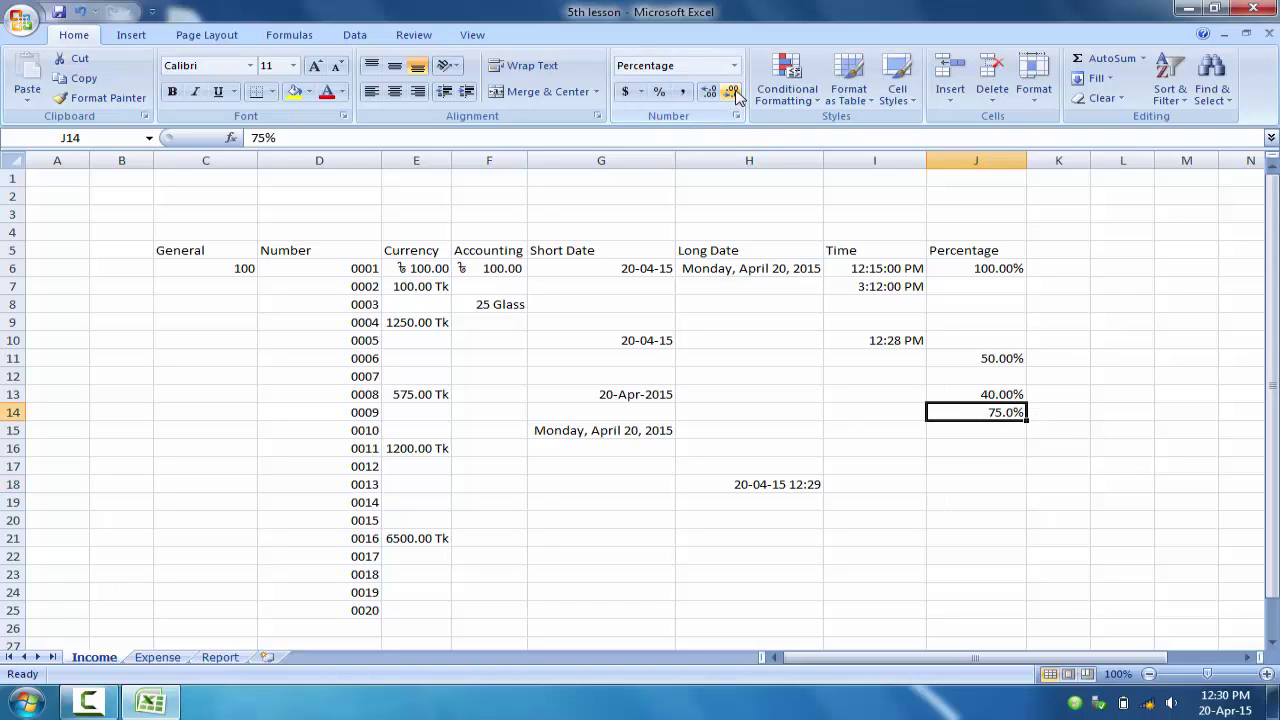
pyautogui.click(984, 446)
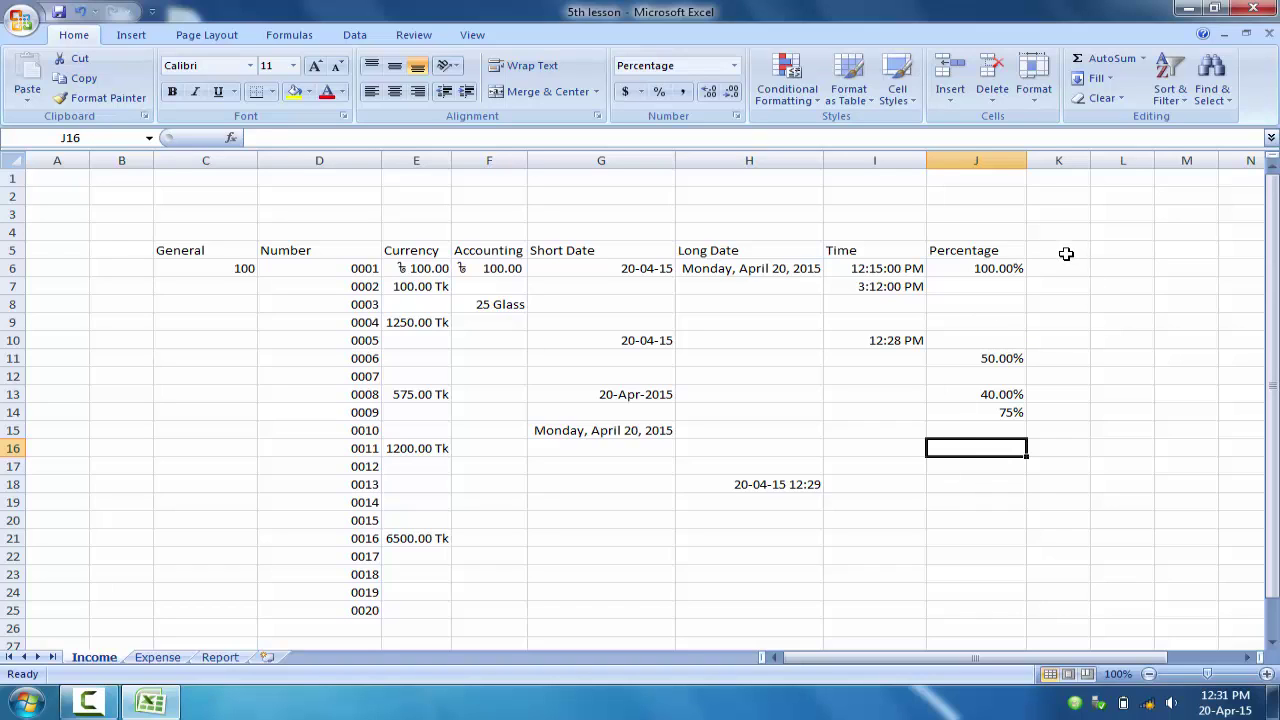
# Add the heading Fraction in cell K5 and enter 1/2 beneath it in K6
pyautogui.click(1066, 254)
pyautogui.write('Fr')
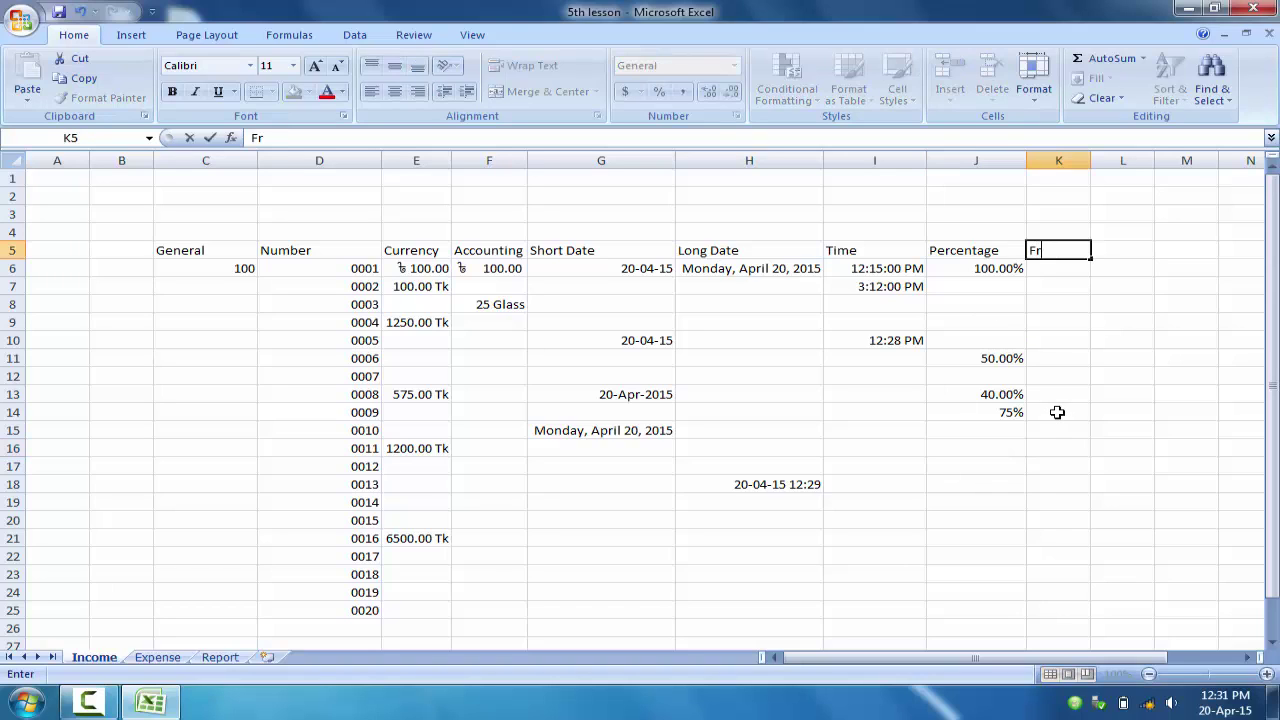
pyautogui.write('action')
pyautogui.press('Return')
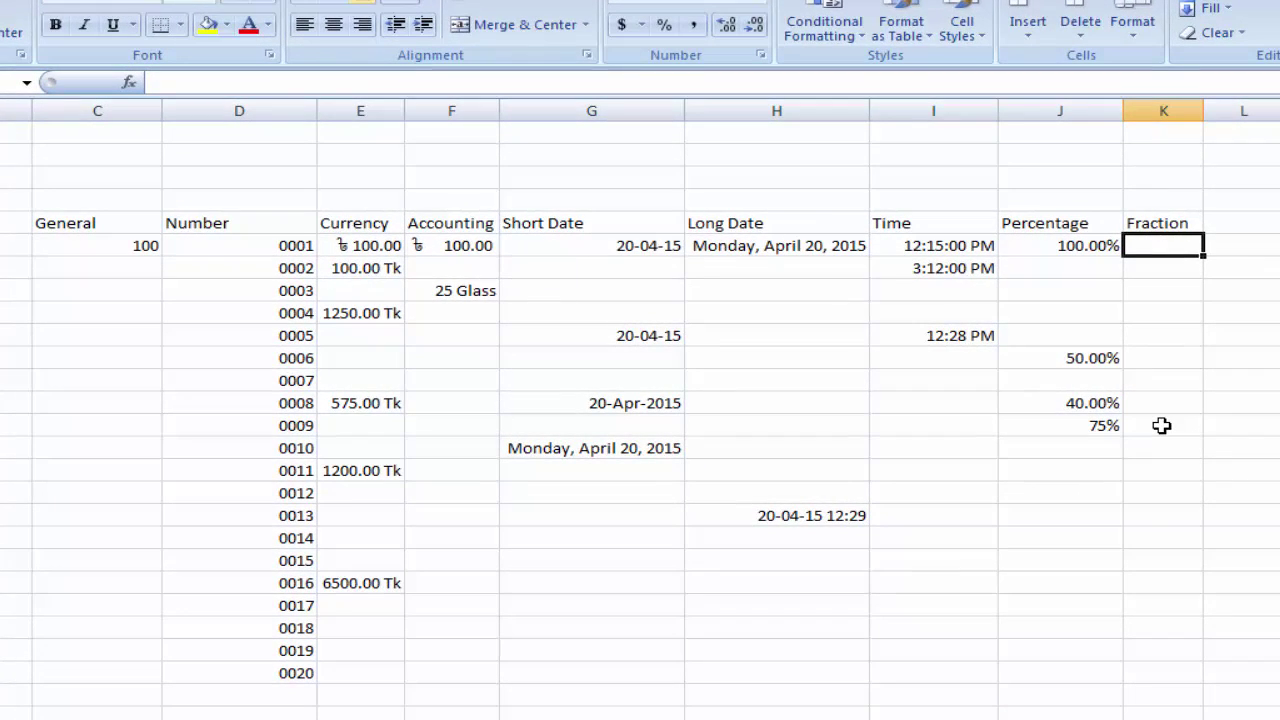
pyautogui.write('1/2')
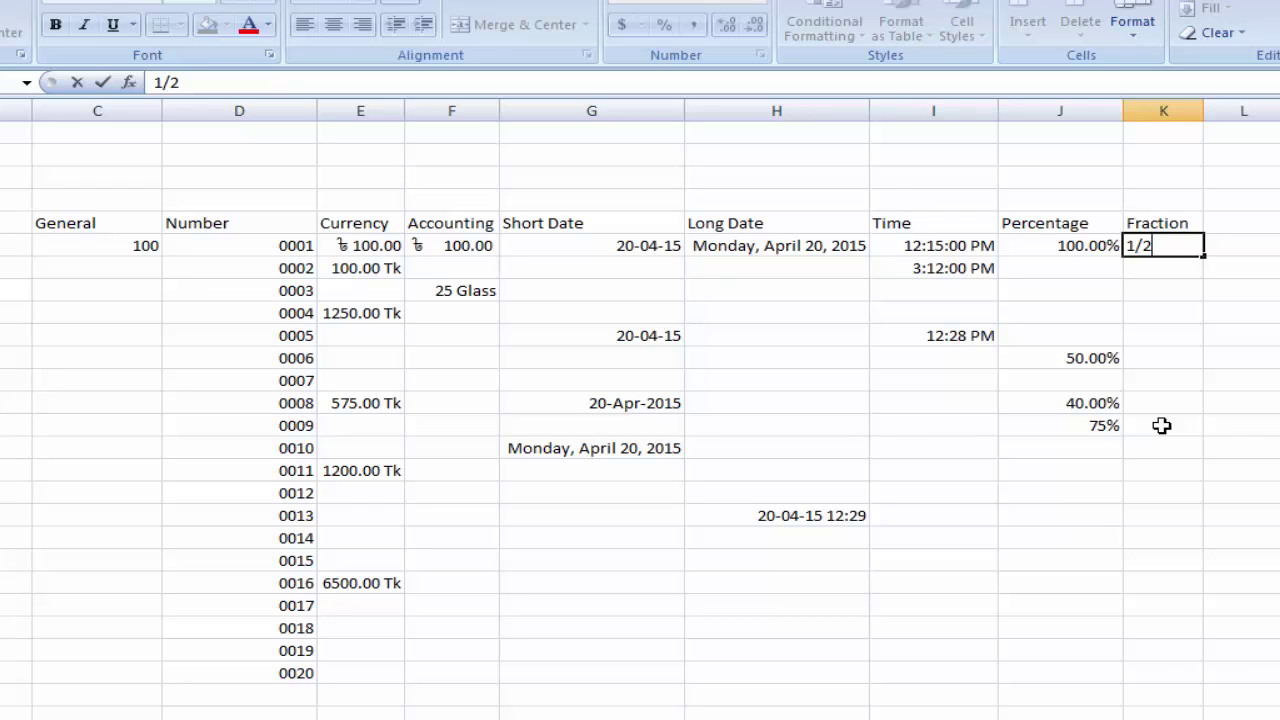
pyautogui.press('Return')
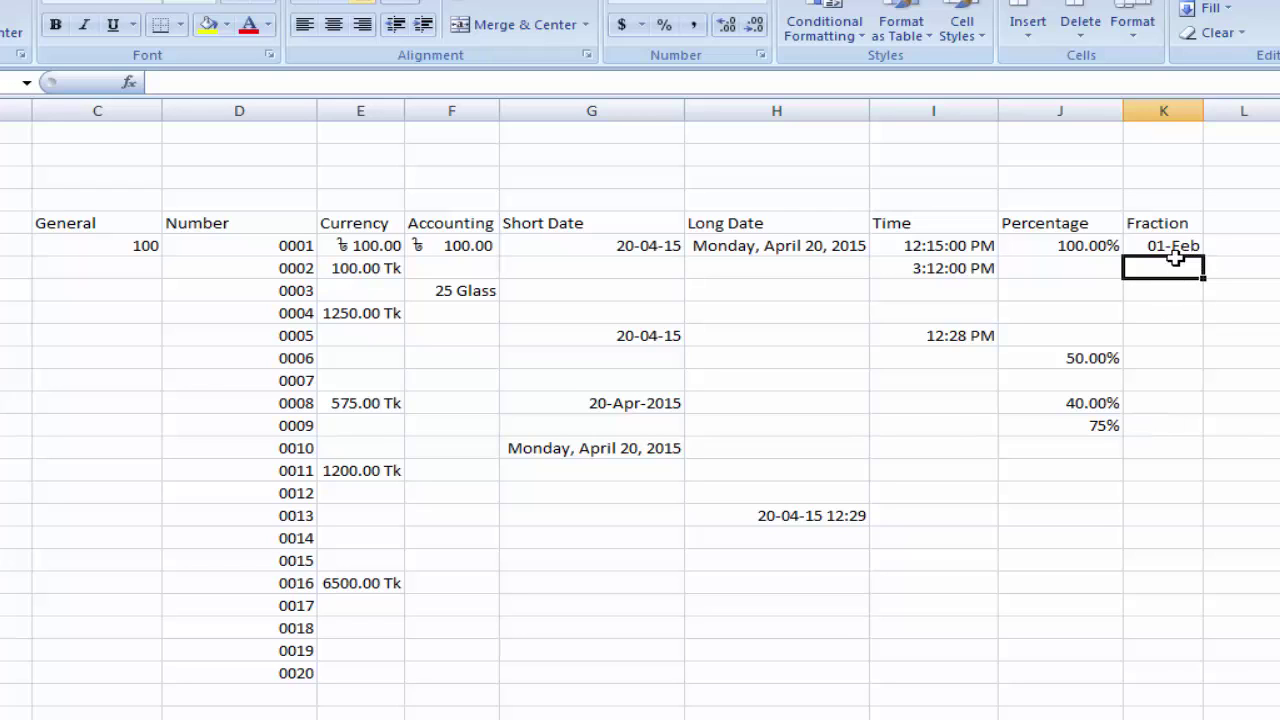
# Enter 7/9 in cell K11 of the Fraction column without setting a number format first
pyautogui.click(1166, 356)
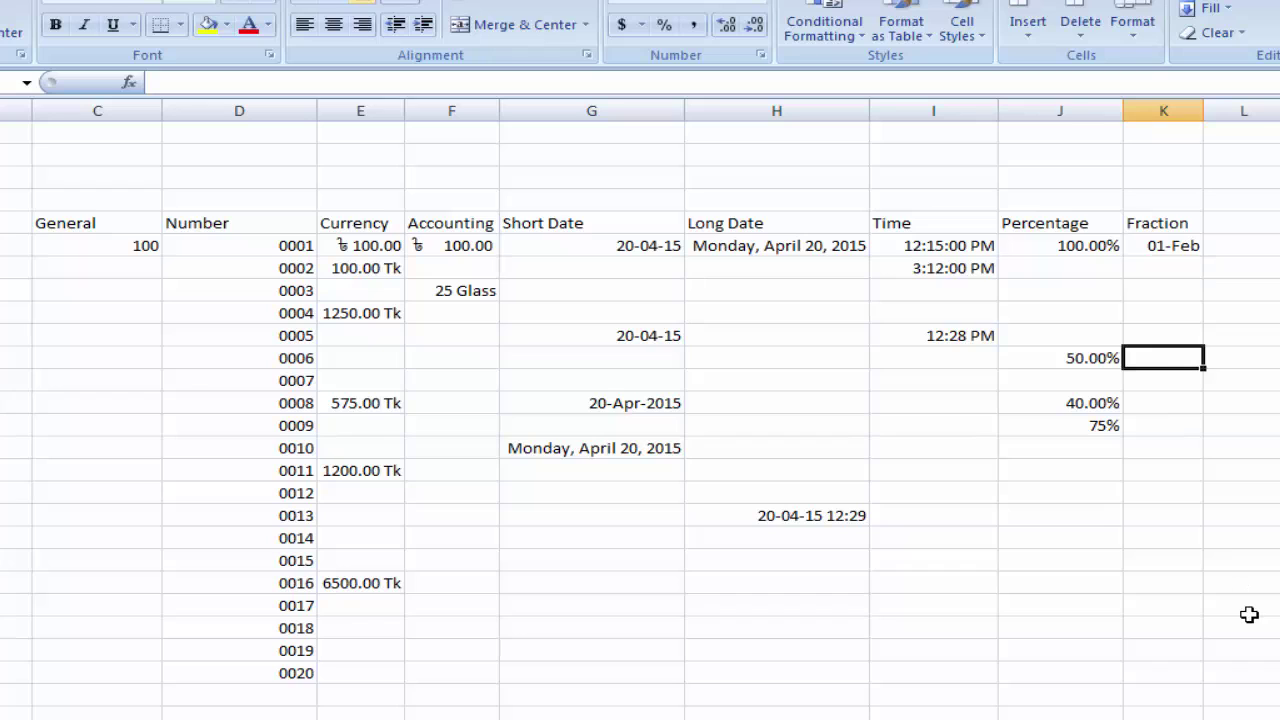
pyautogui.write('7/9')
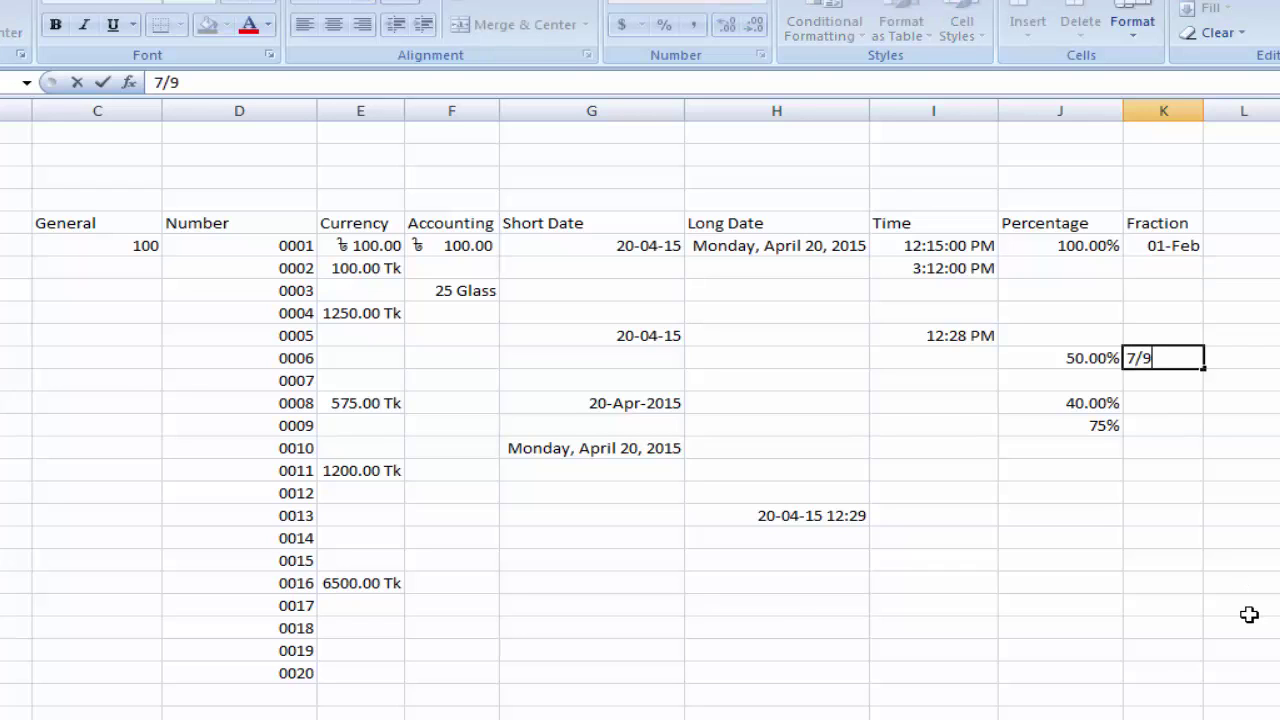
pyautogui.press('Return')
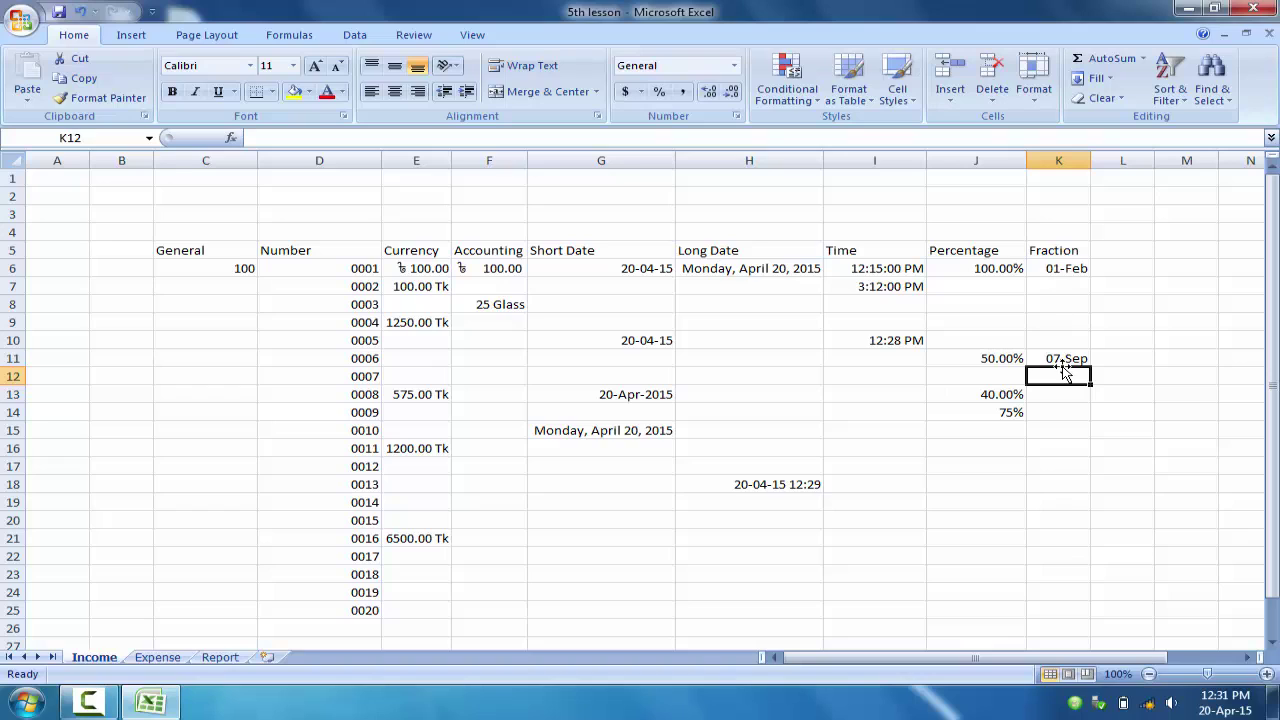
# Clear cell K6, apply the Fraction number format to it and enter 1/2 again
pyautogui.click(1064, 268)
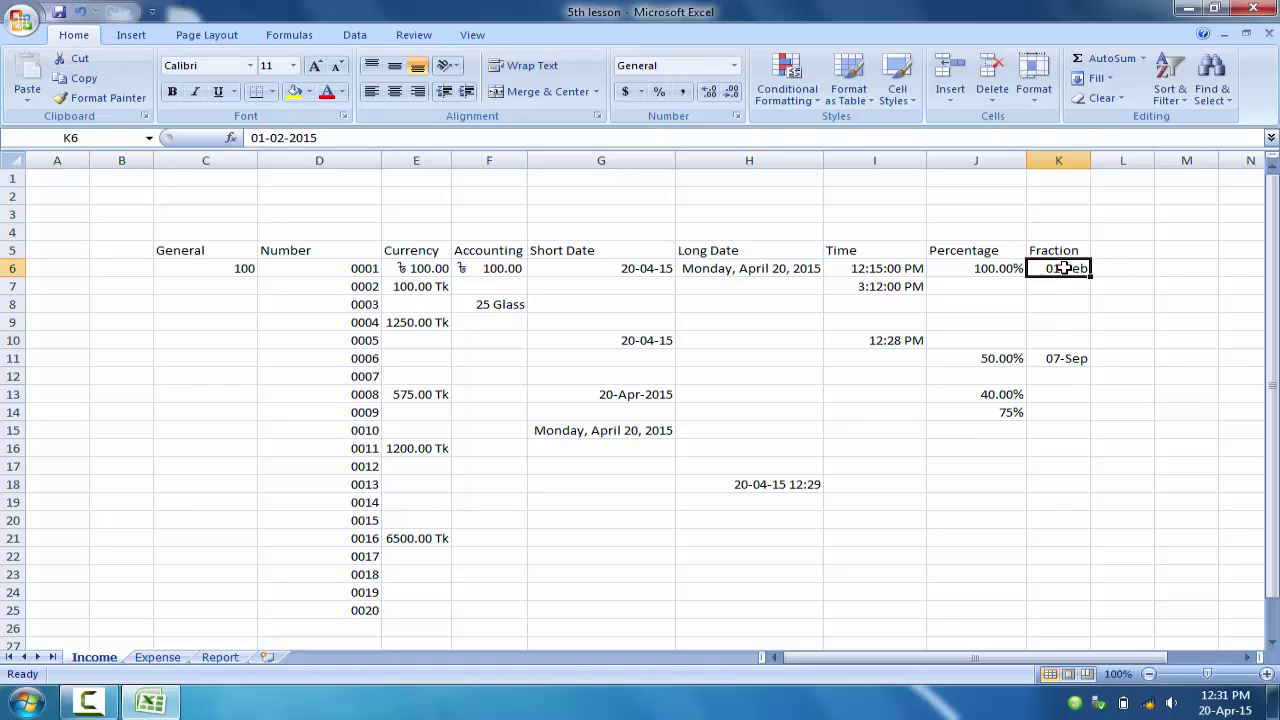
pyautogui.press('Delete')
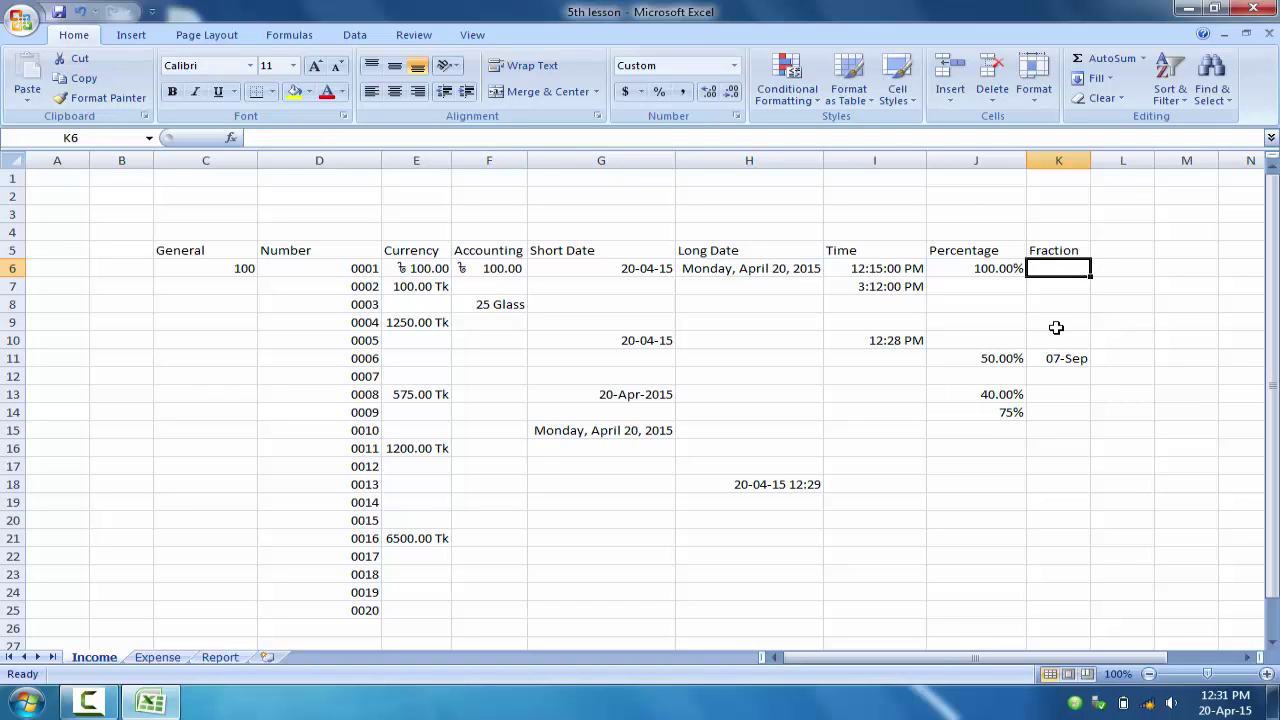
pyautogui.click(734, 65)
pyautogui.click(688, 405)
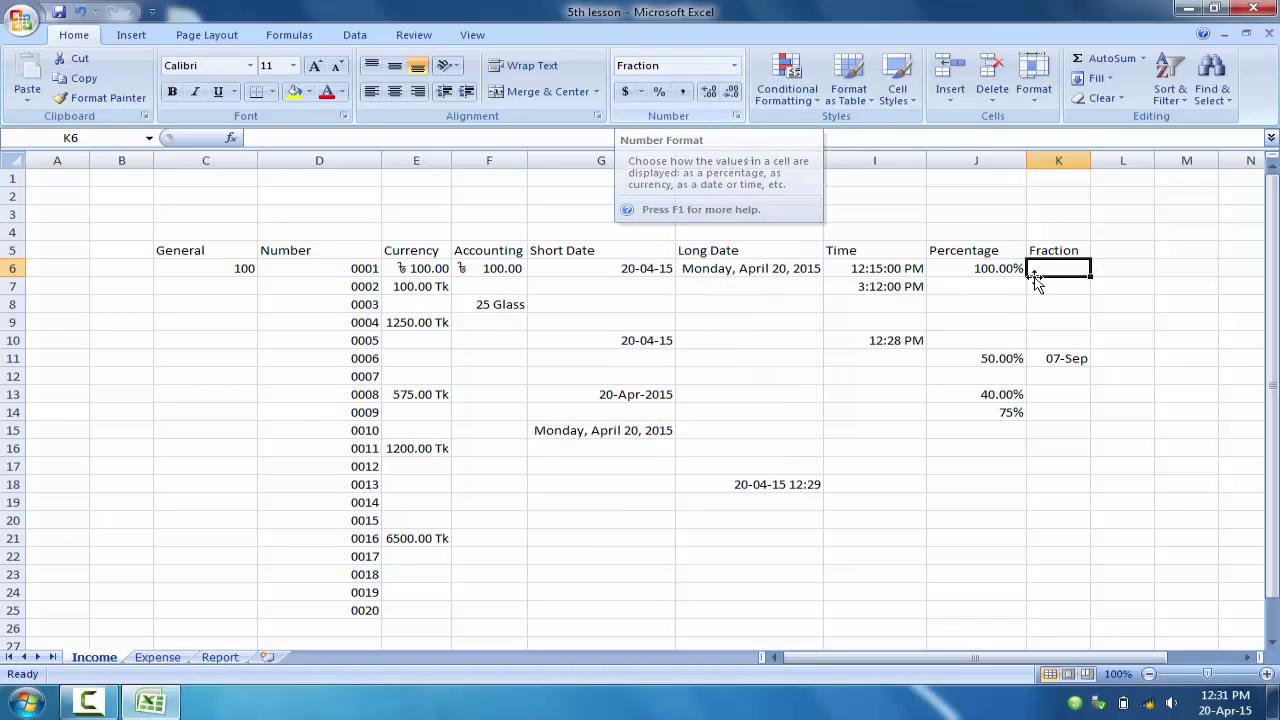
pyautogui.write('1')
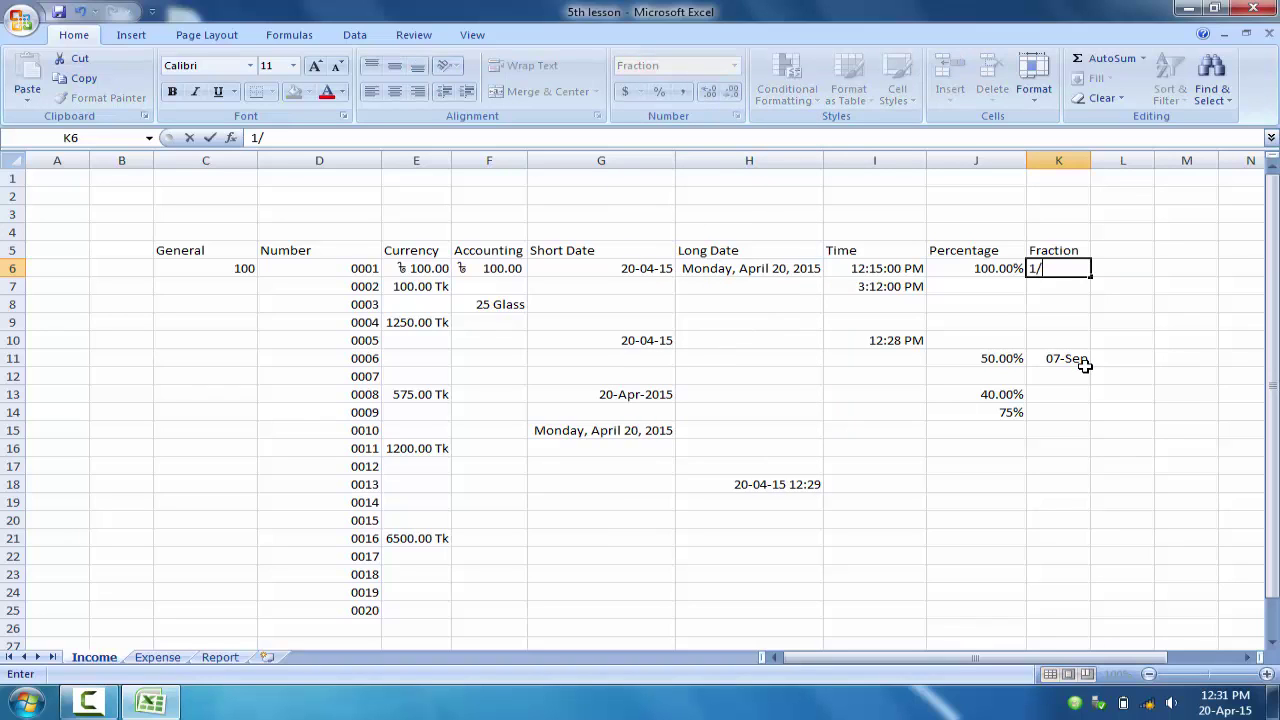
pyautogui.write('/2')
pyautogui.press('Return')
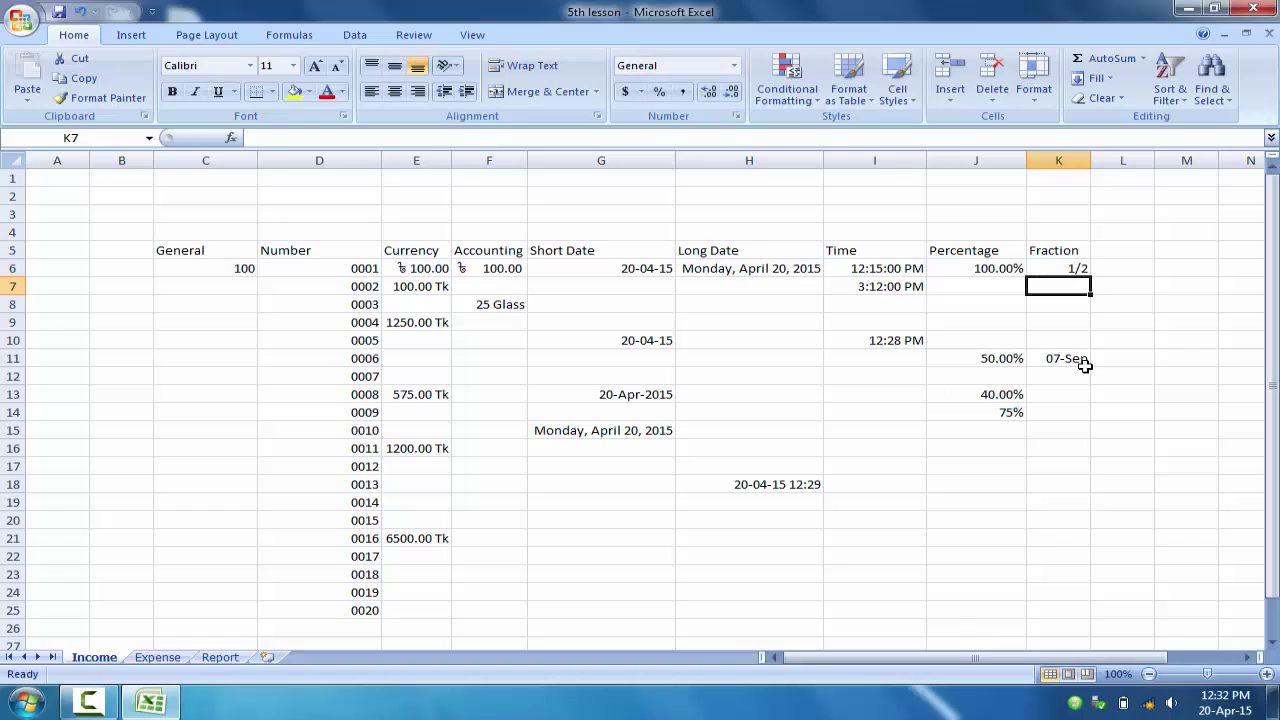
pyautogui.click(1077, 268)
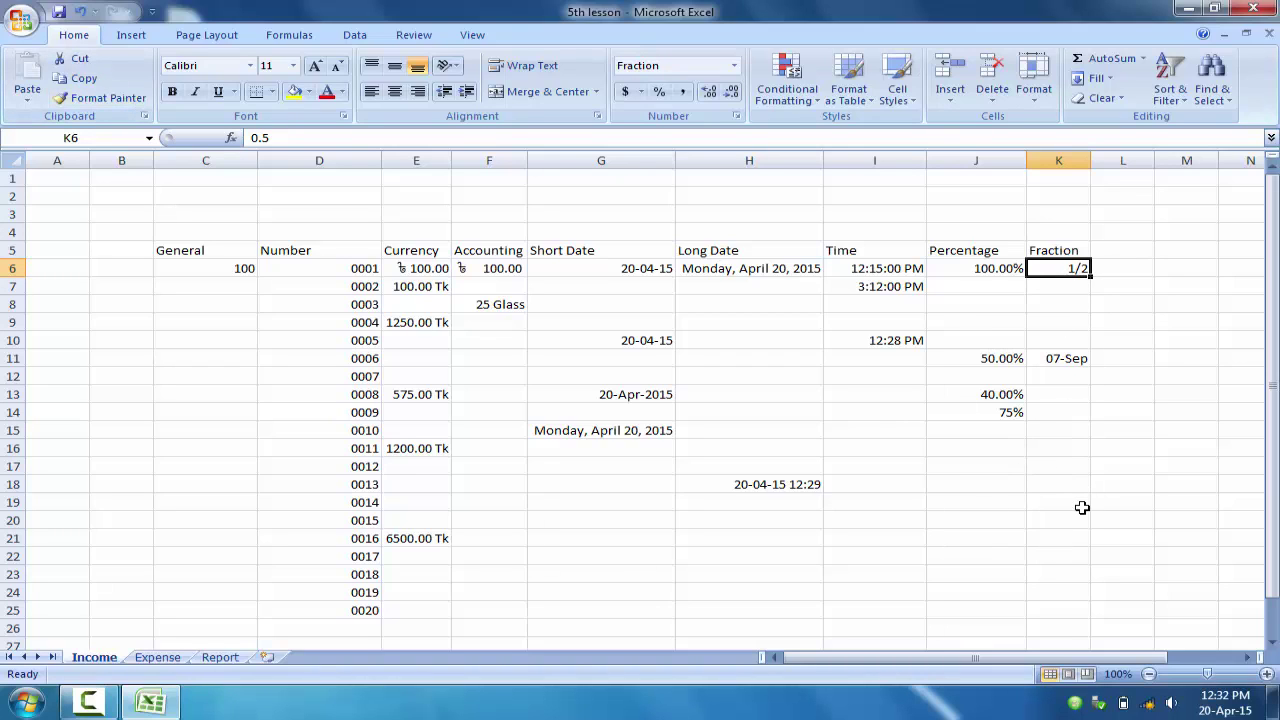
# Apply the Fraction number format to cell K11 and re-enter 7/9
pyautogui.click(1066, 358)
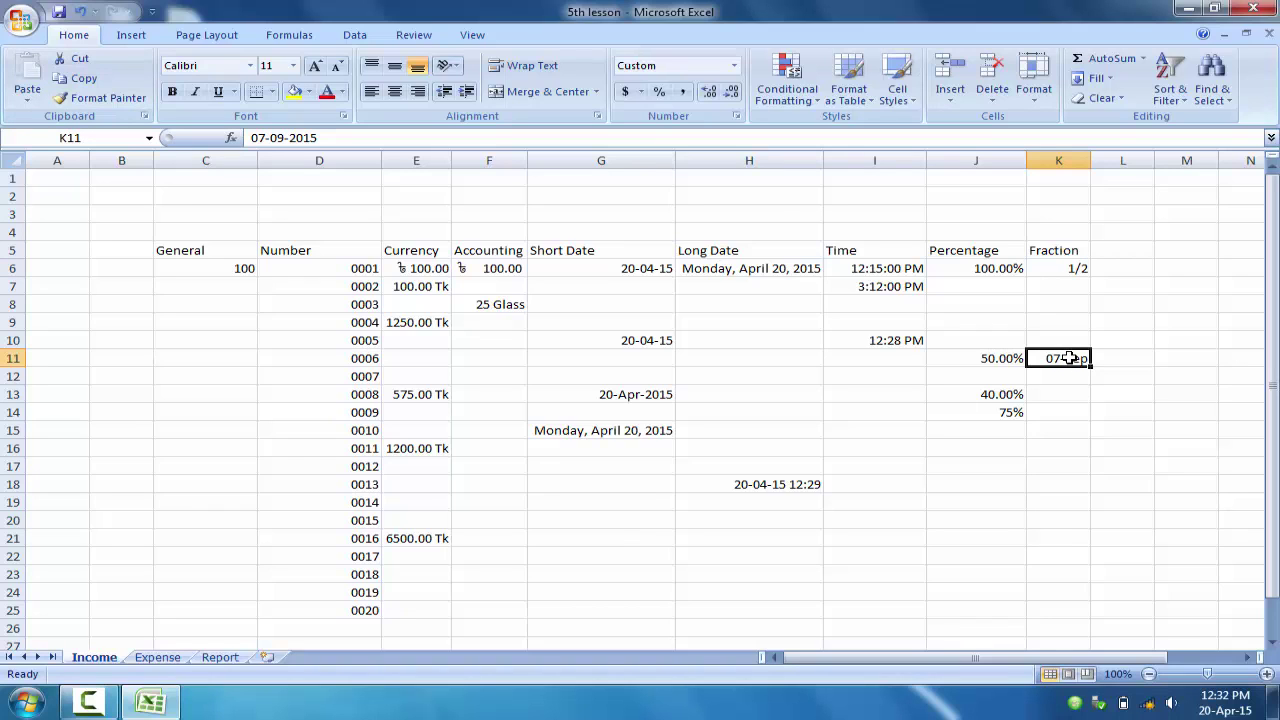
pyautogui.click(734, 65)
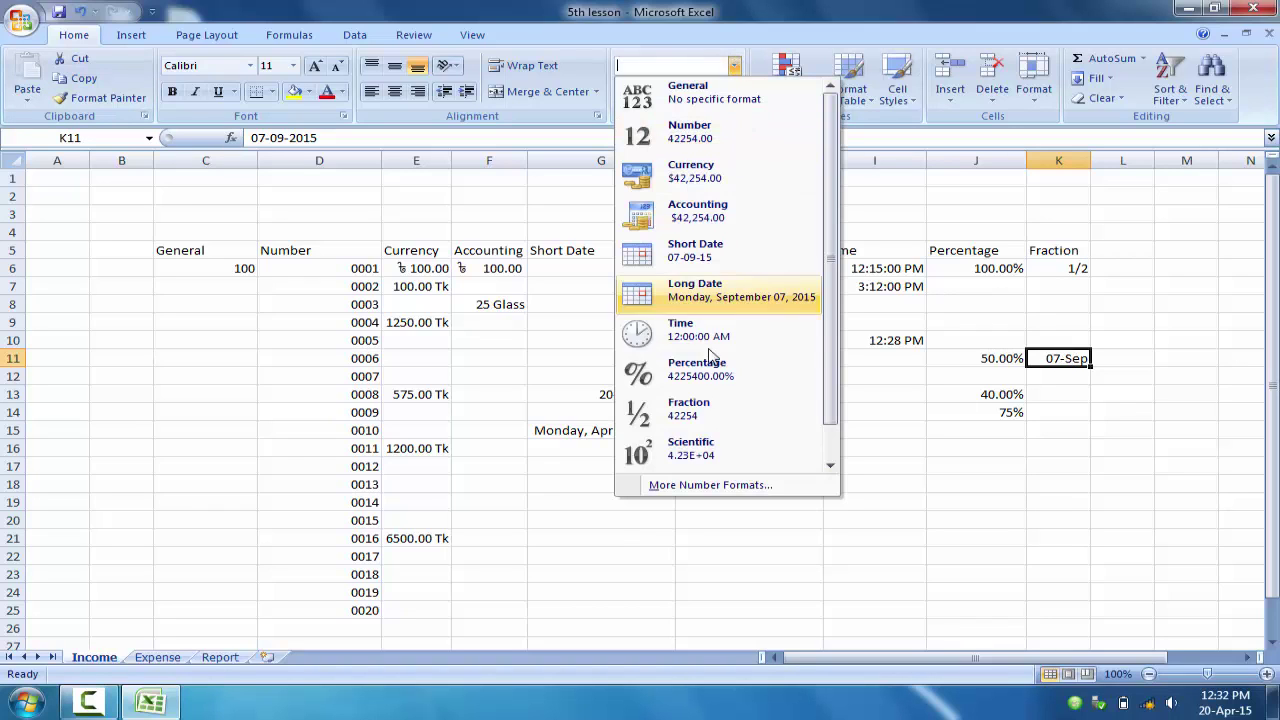
pyautogui.click(688, 410)
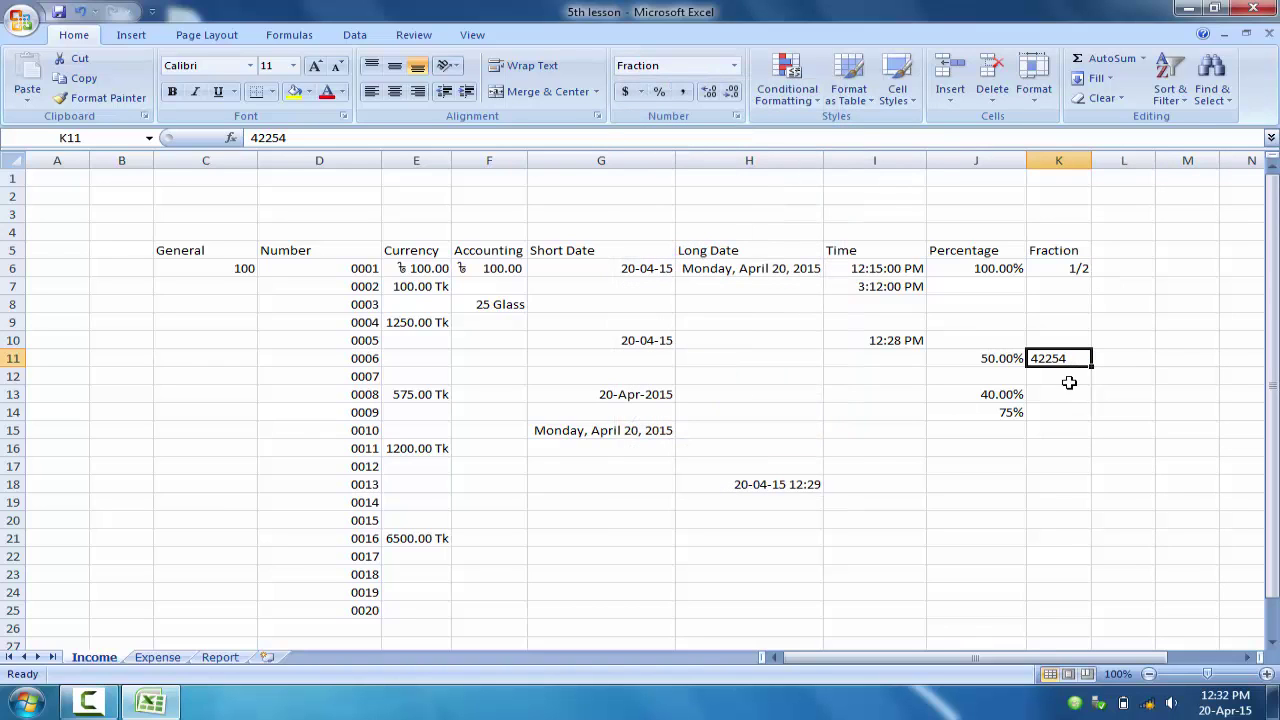
pyautogui.press('Return')
pyautogui.click(1068, 356)
pyautogui.write('7/9')
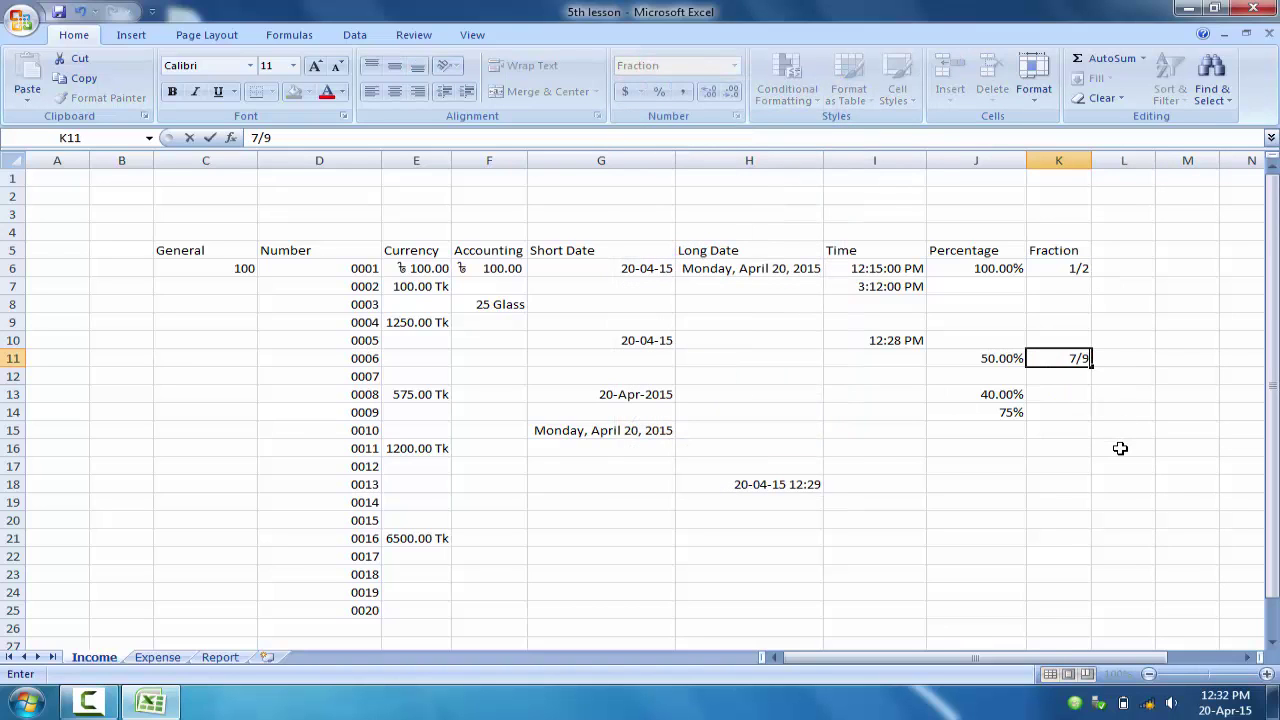
pyautogui.press('Return')
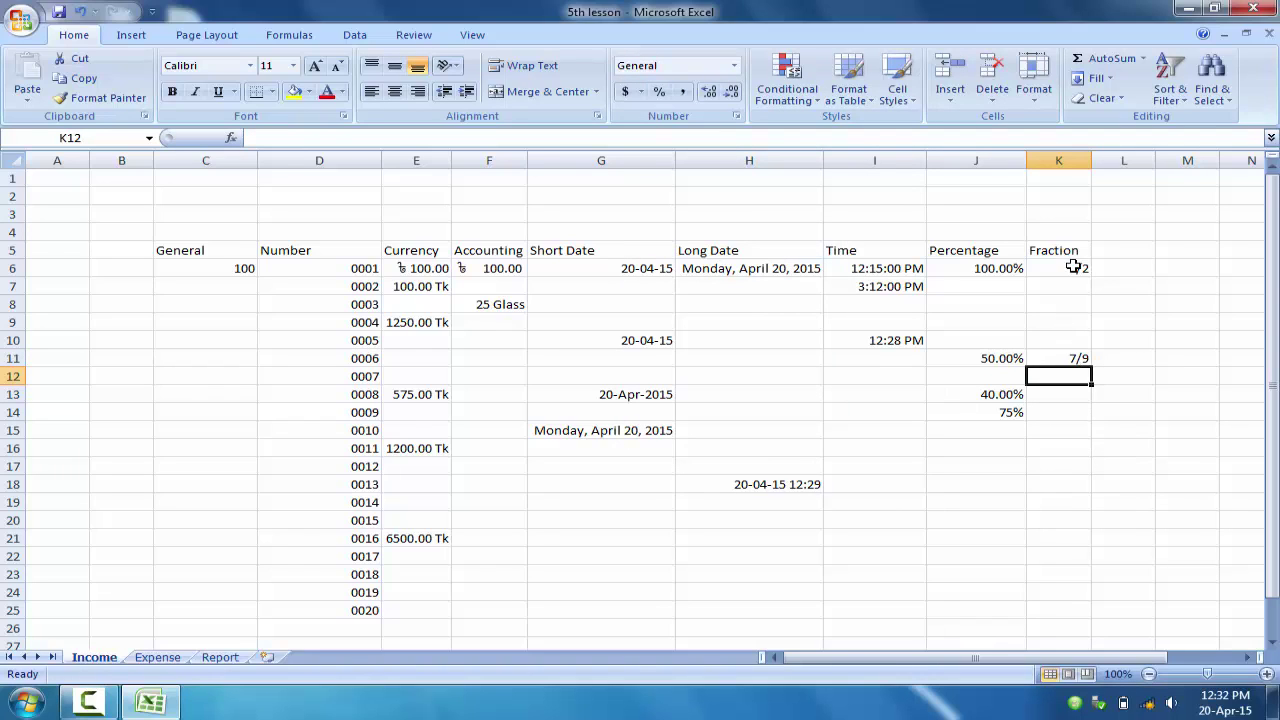
# Enter 0 1/2 in unformatted cell K15 and check which number format it takes
pyautogui.click(1070, 320)
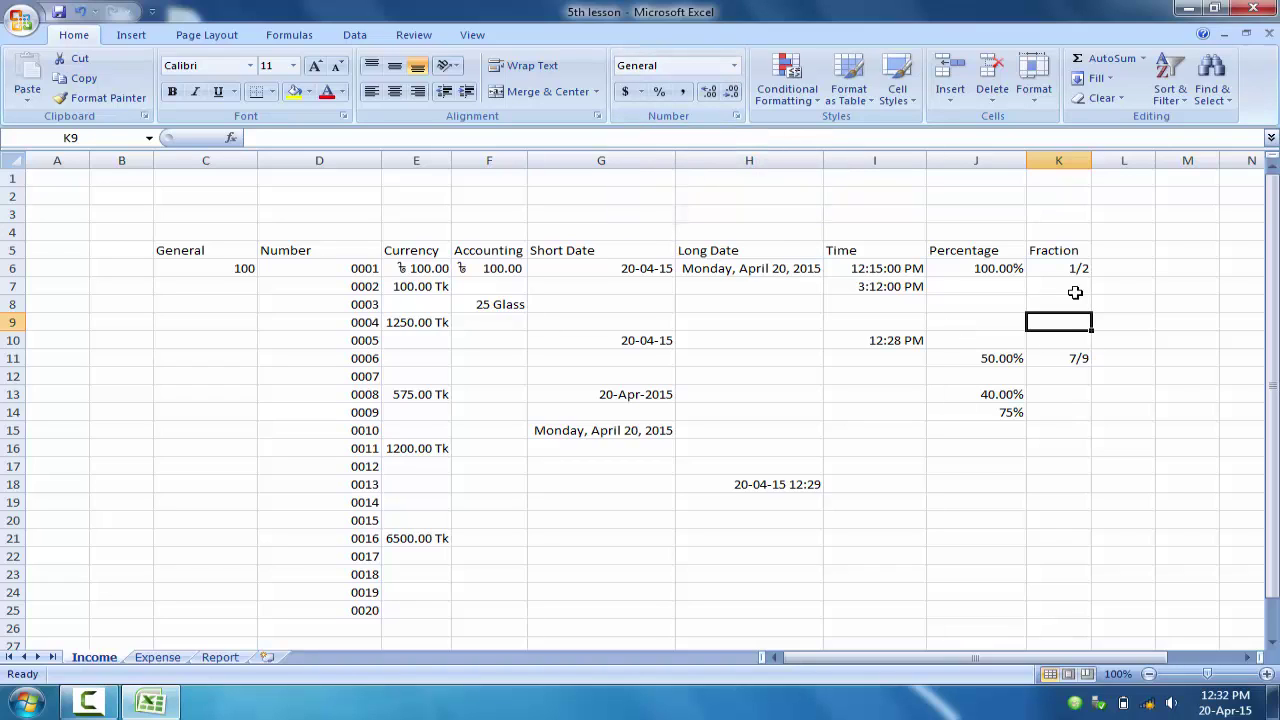
pyautogui.click(1068, 432)
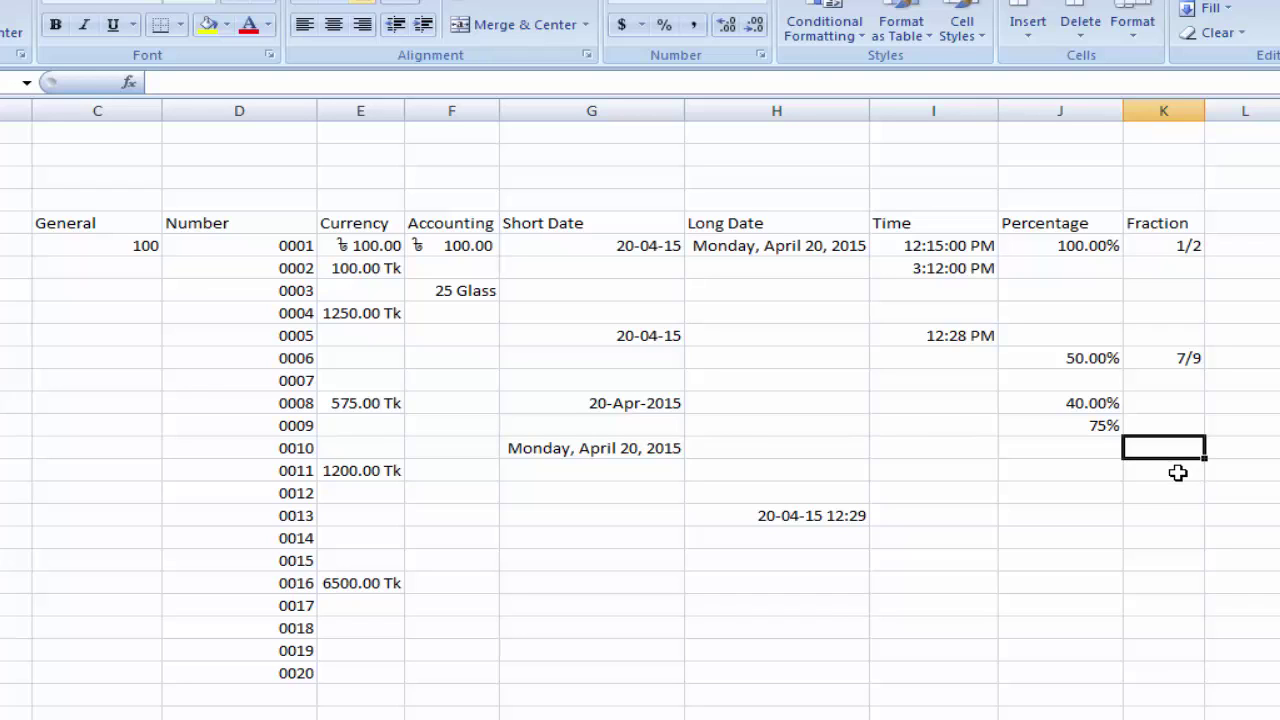
pyautogui.write('0')
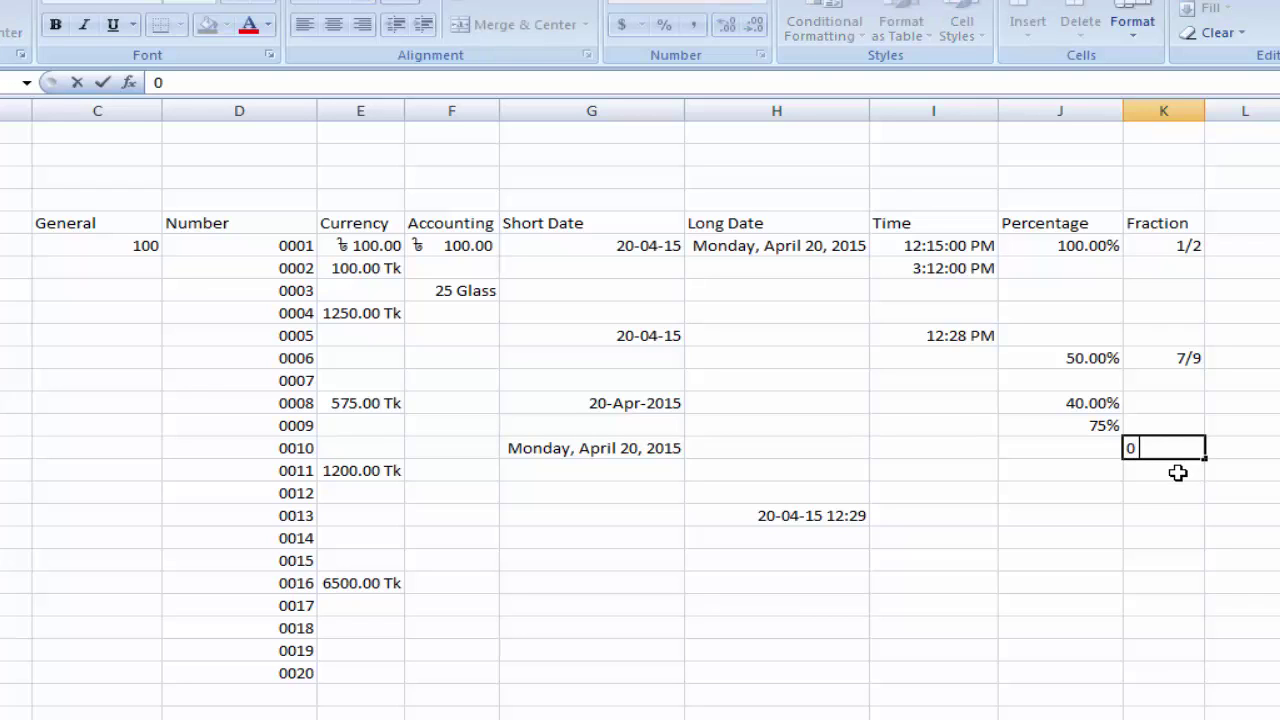
pyautogui.write(' 1/2')
pyautogui.press('Return')
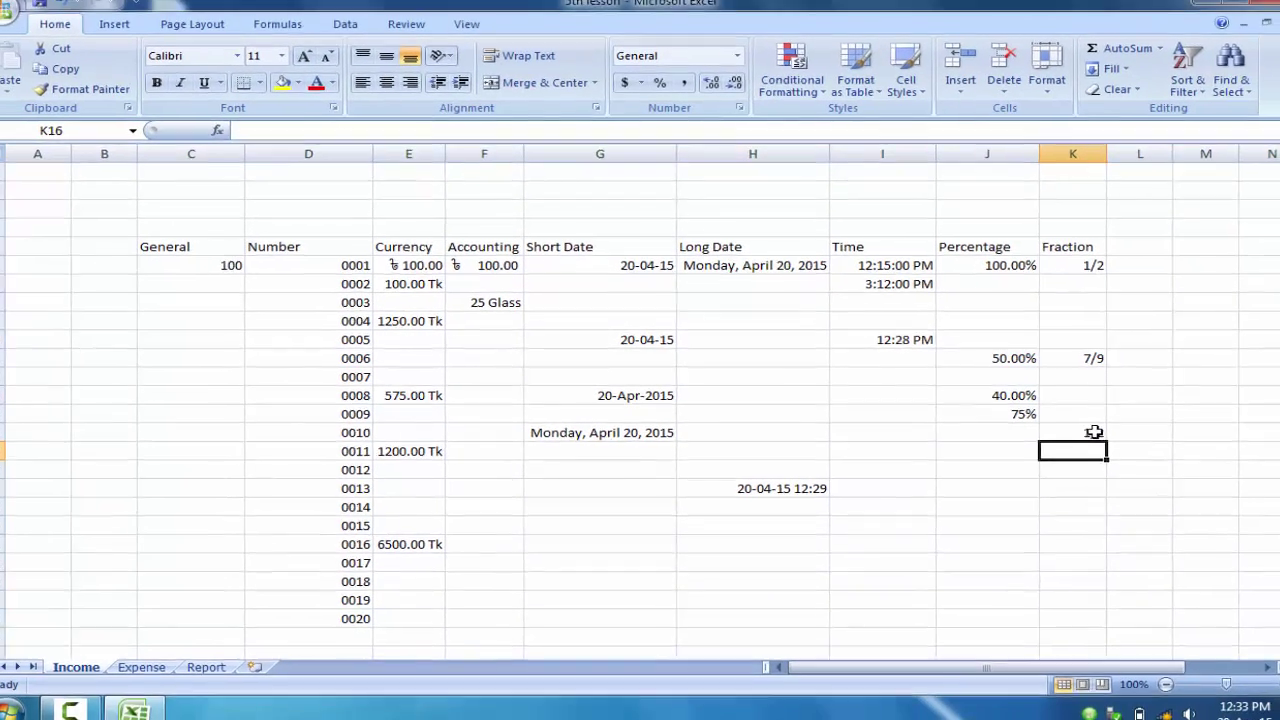
pyautogui.press('Up')
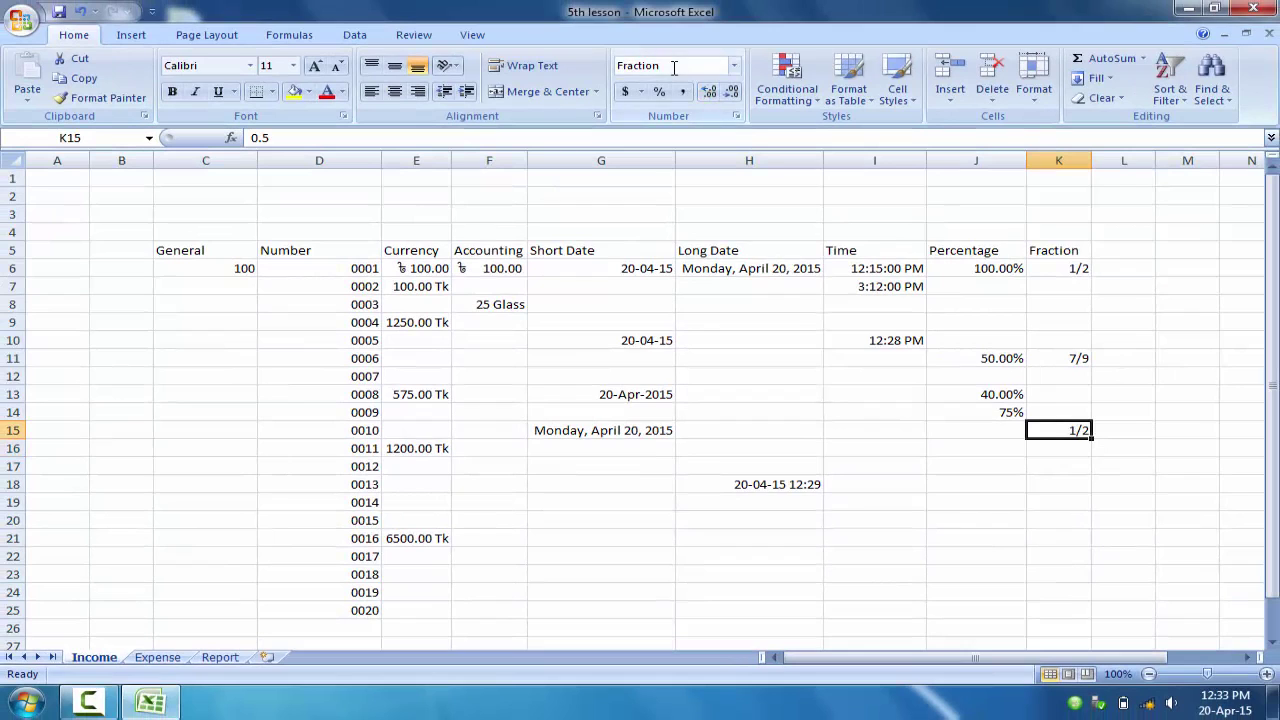
# Enter 0 7/9 in cell K18 and the fraction 5/9 in cells K20 and K22
pyautogui.click(1060, 481)
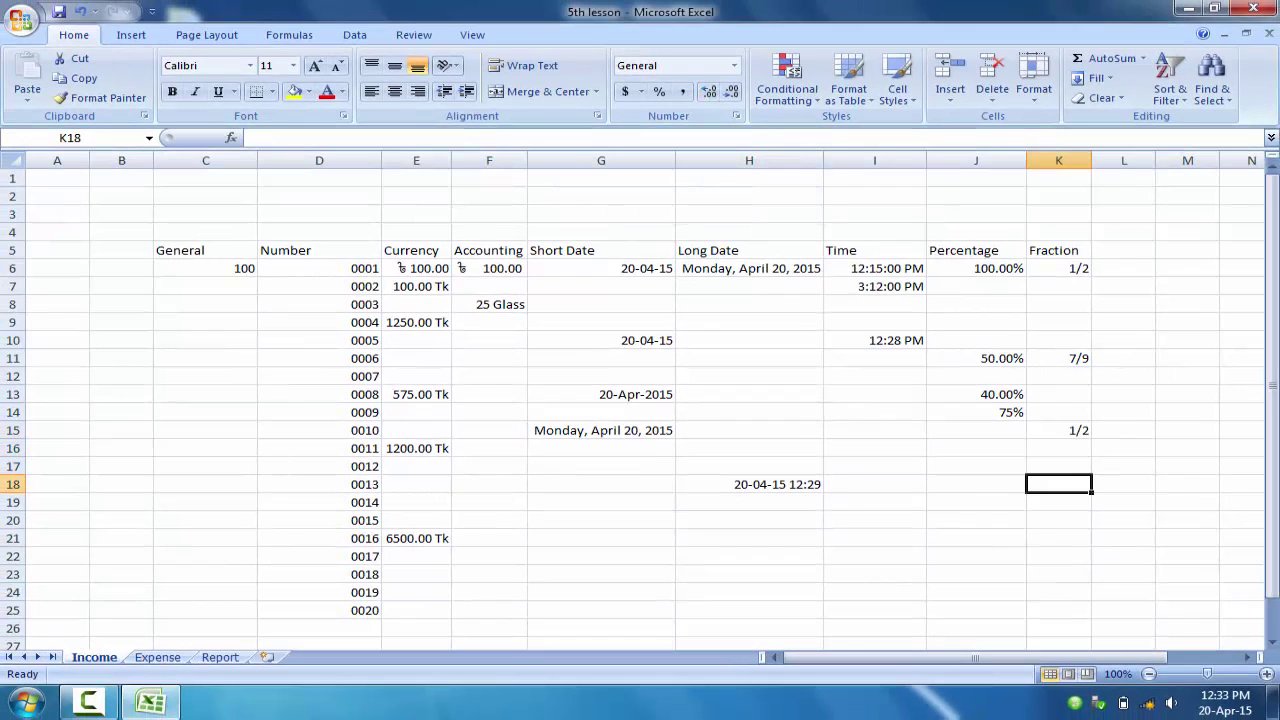
pyautogui.write('0 7')
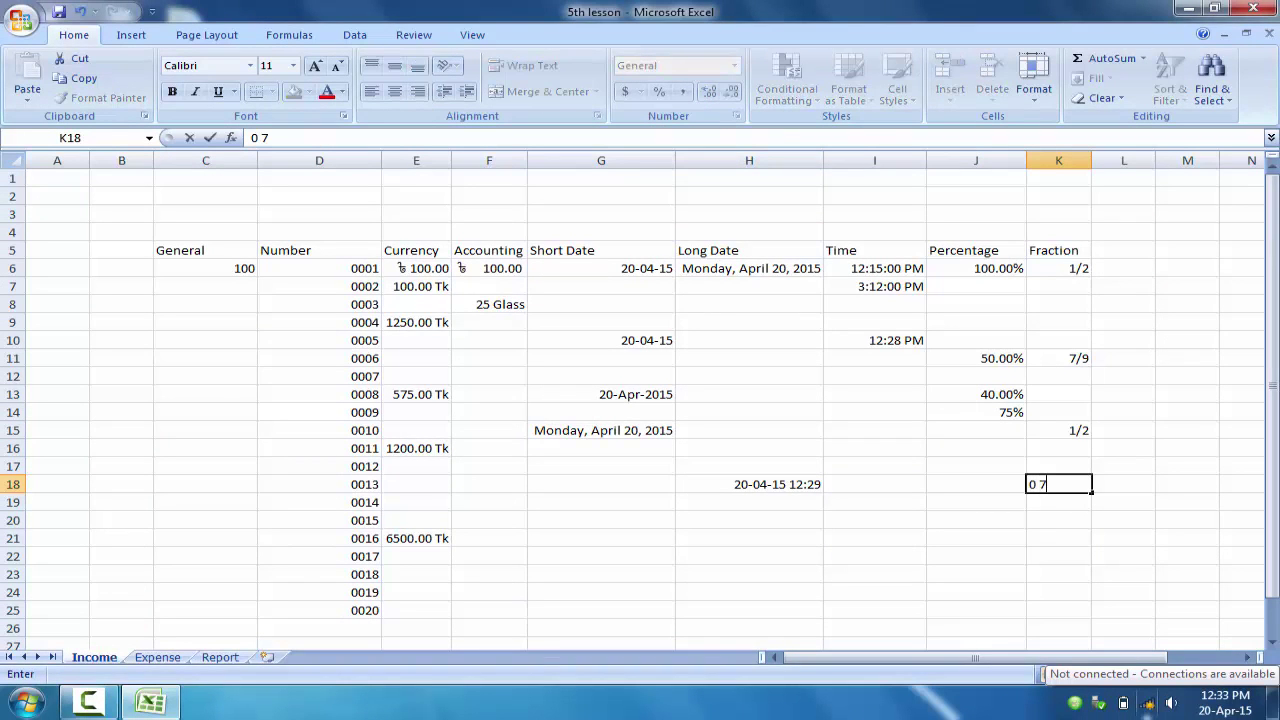
pyautogui.write('/9')
pyautogui.press('Return')
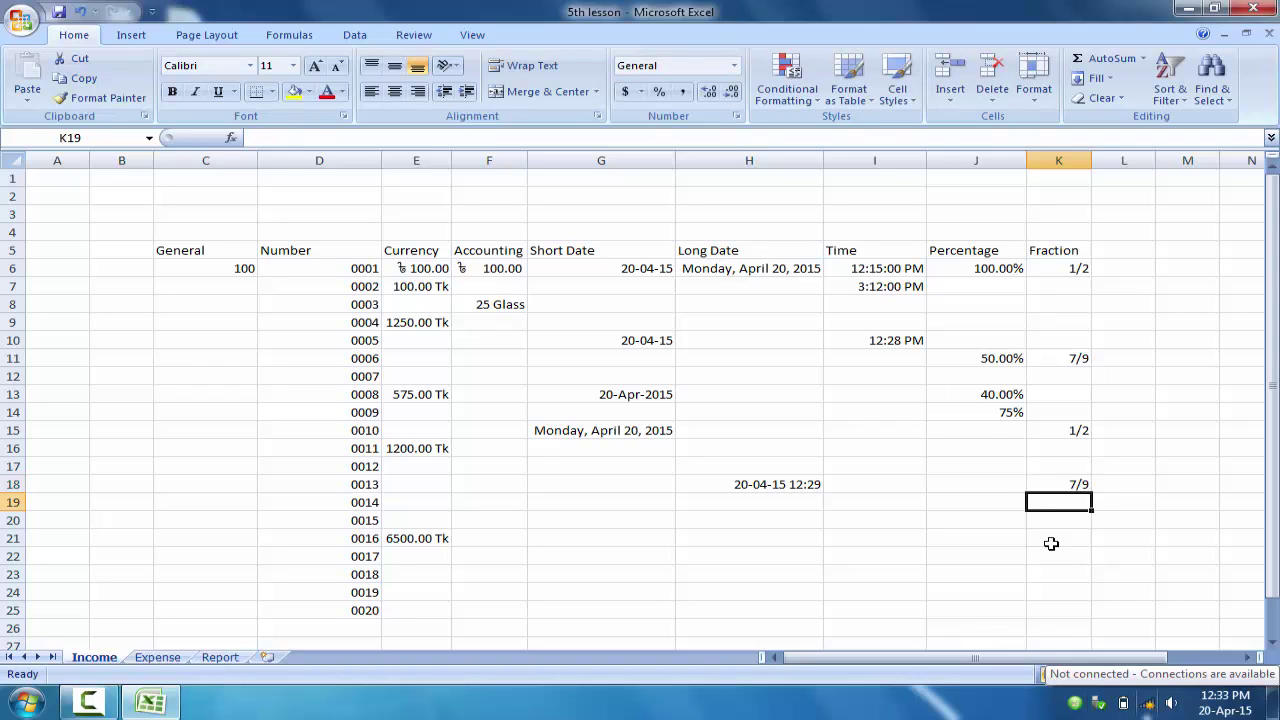
pyautogui.click(1080, 484)
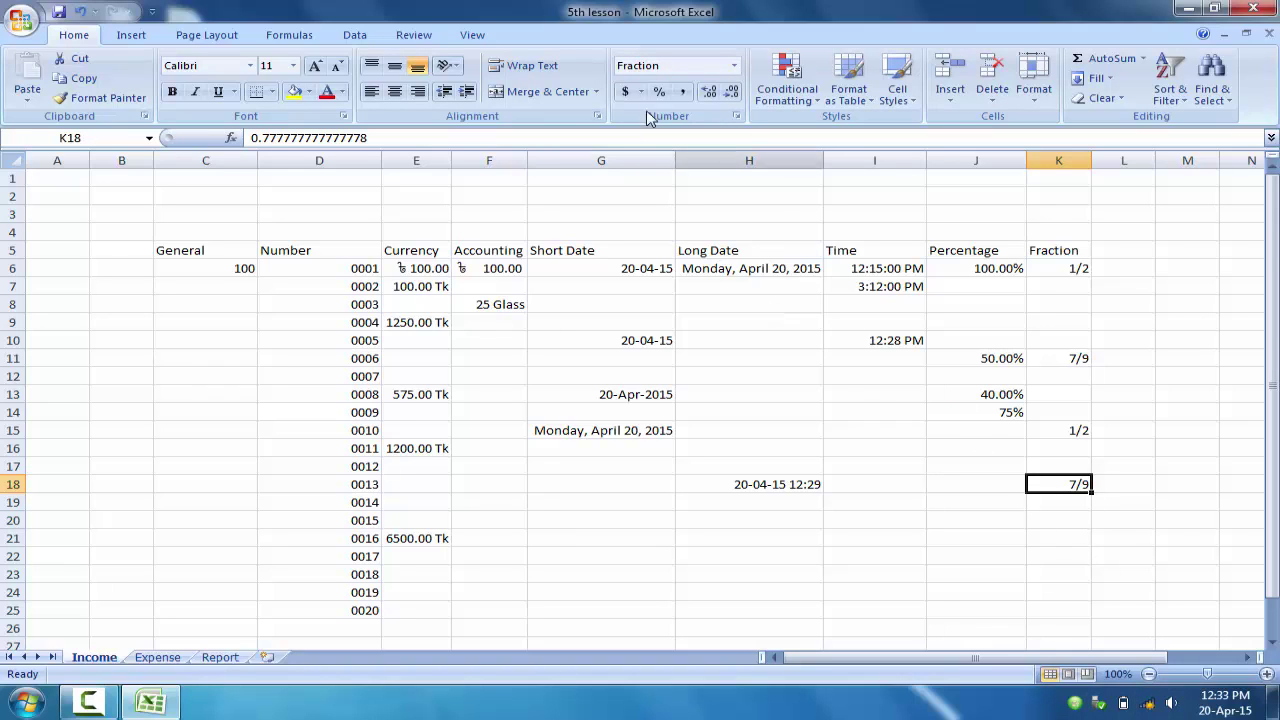
pyautogui.click(1055, 522)
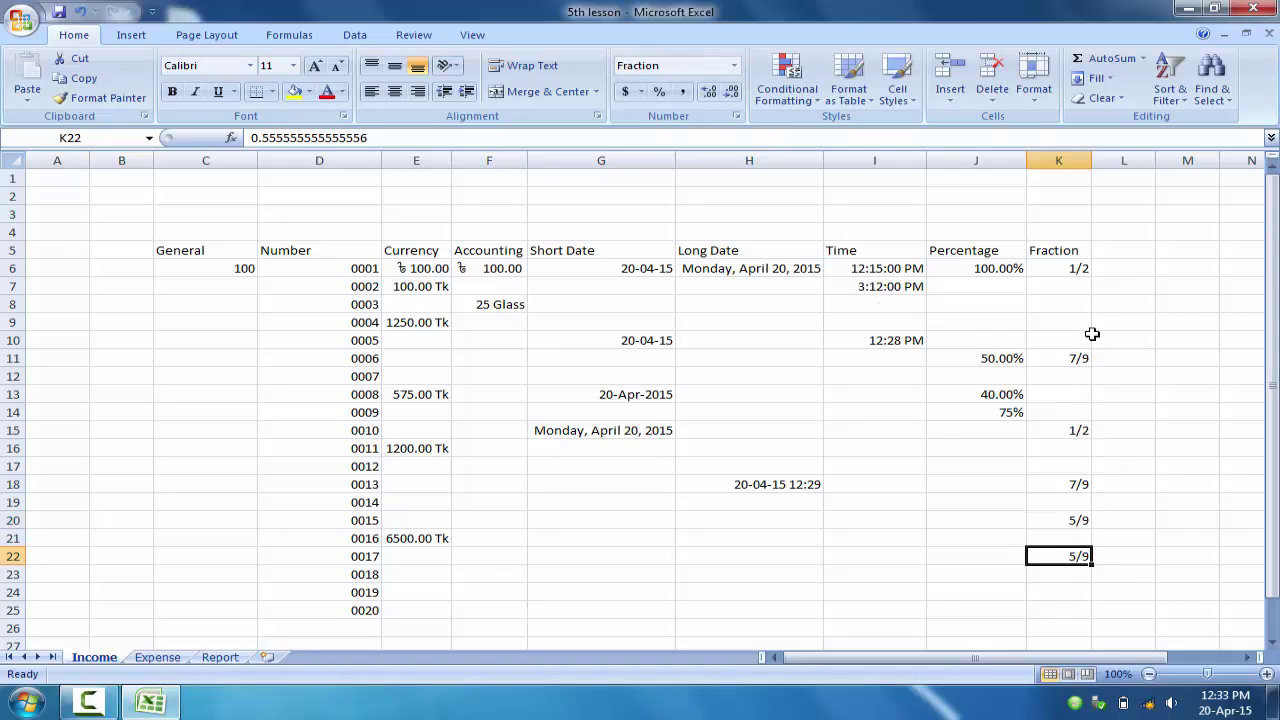
# Copy the Fraction formatting of cell K6 to the cells below it with Format Painter and check their number format
pyautogui.click(1074, 268)
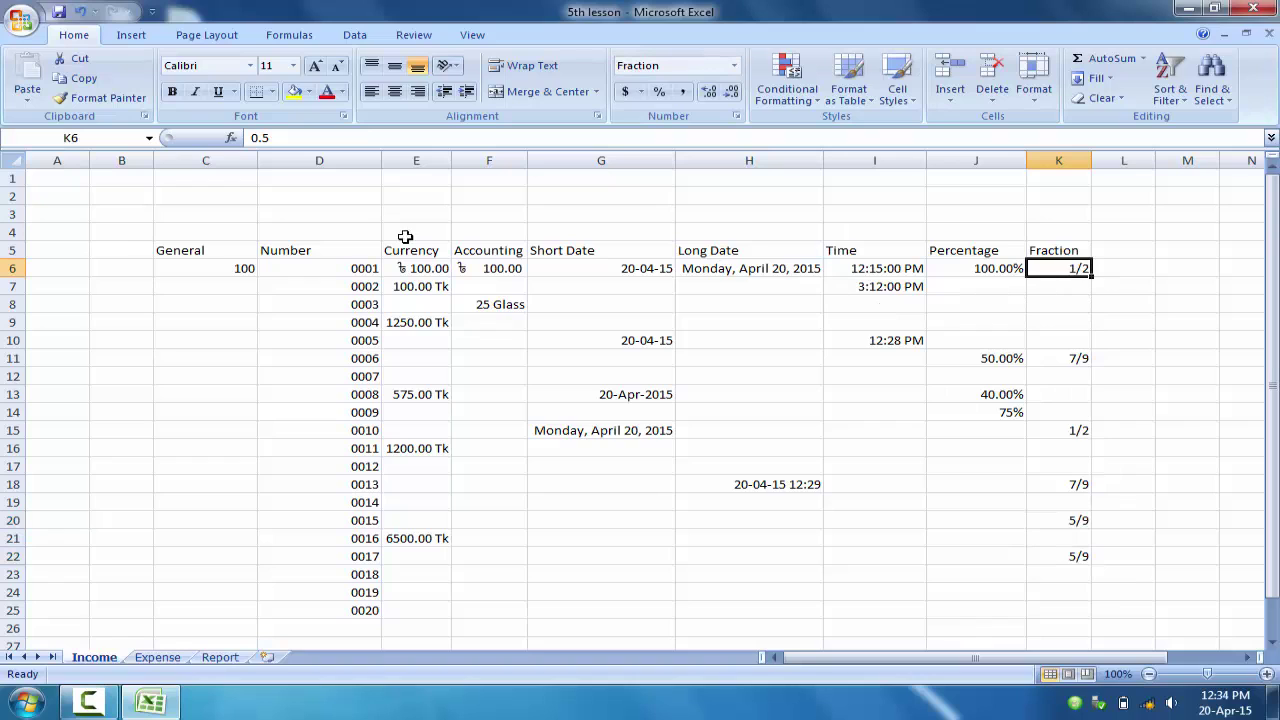
pyautogui.click(100, 97)
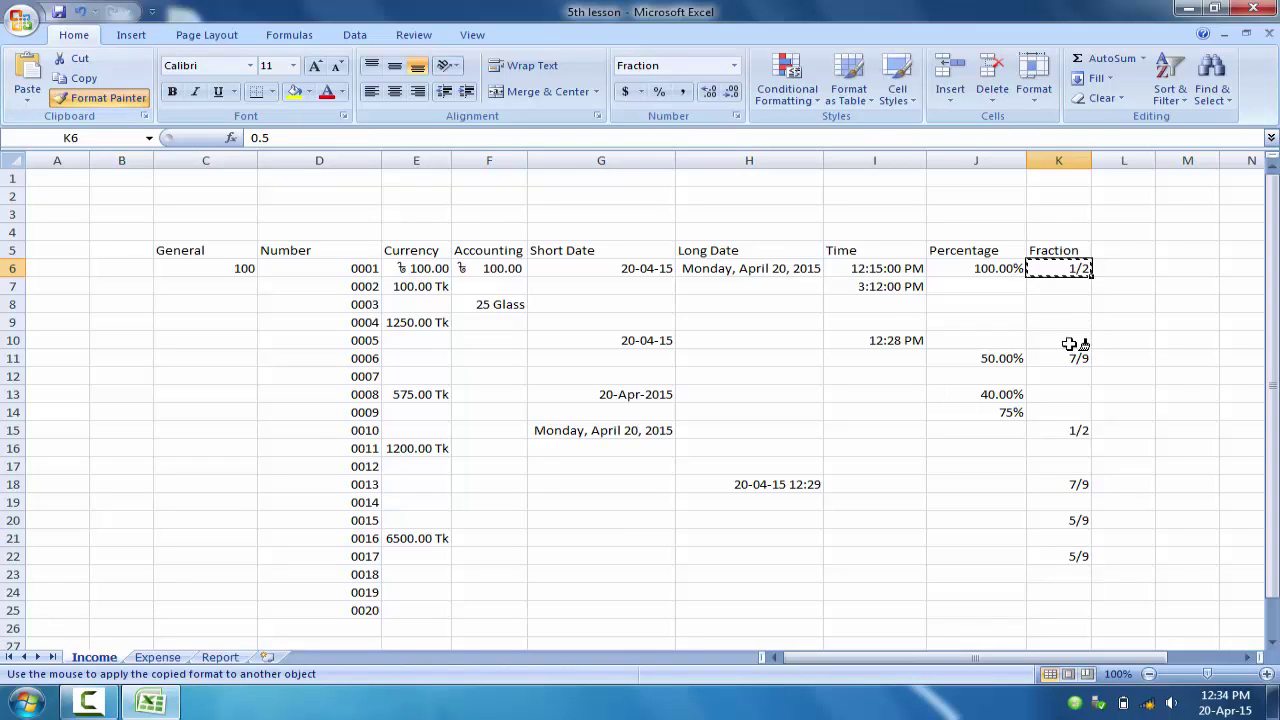
pyautogui.moveTo(1070, 290)
pyautogui.mouseDown()
pyautogui.moveTo(1075, 604)
pyautogui.moveTo(1092, 602)
pyautogui.mouseUp()
pyautogui.click(1064, 322)
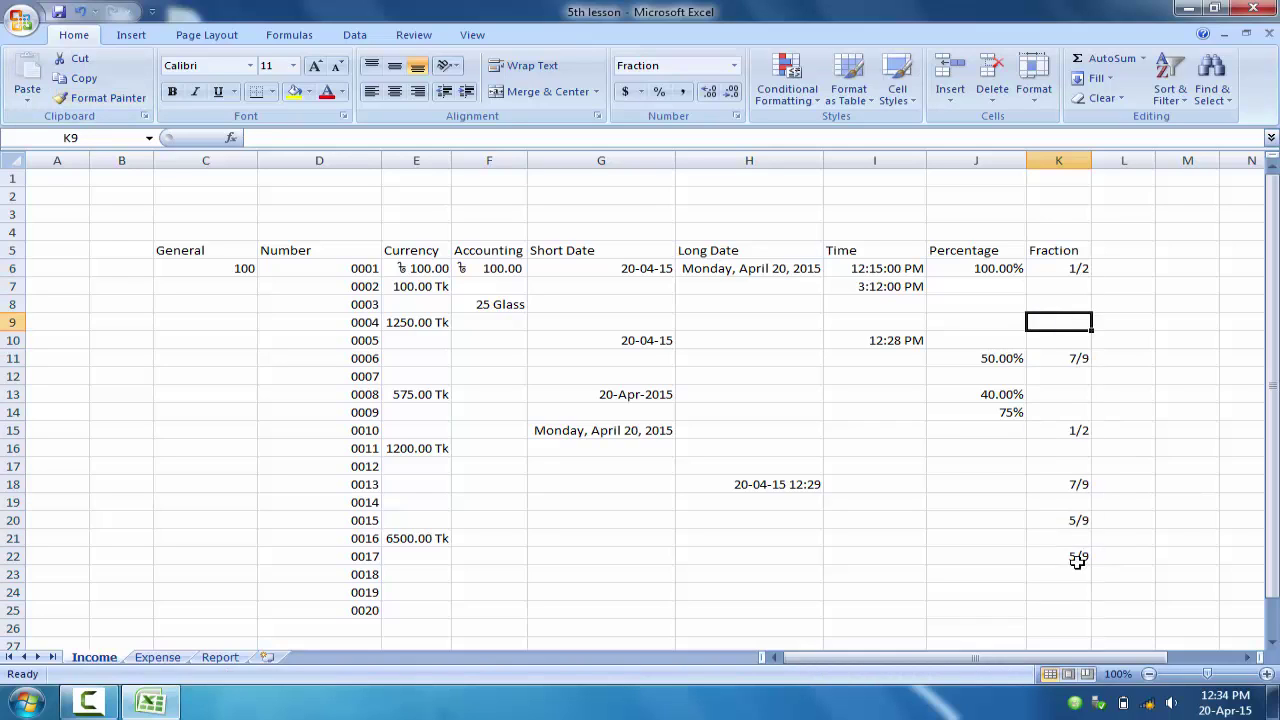
pyautogui.click(1068, 586)
pyautogui.click(1070, 398)
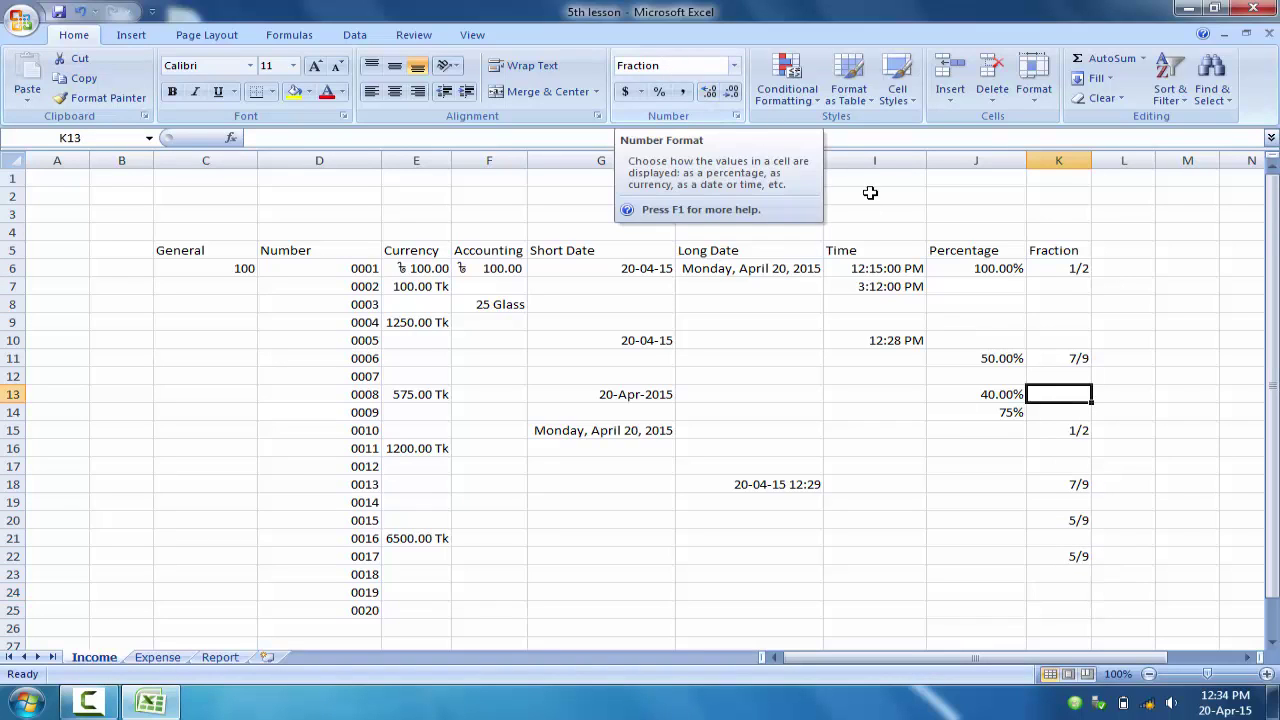
# Enter the fractions 4/9 in cell K8 and 5/7 in cell K9
pyautogui.click(1053, 305)
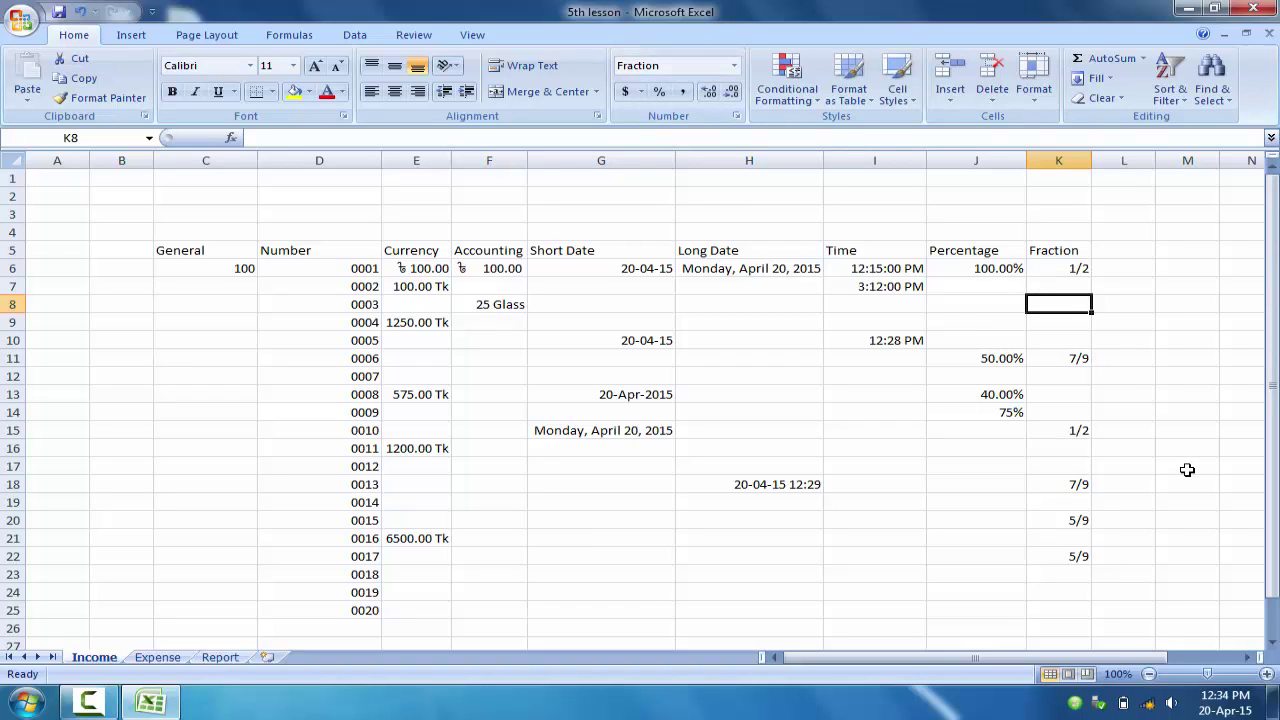
pyautogui.write('4/9')
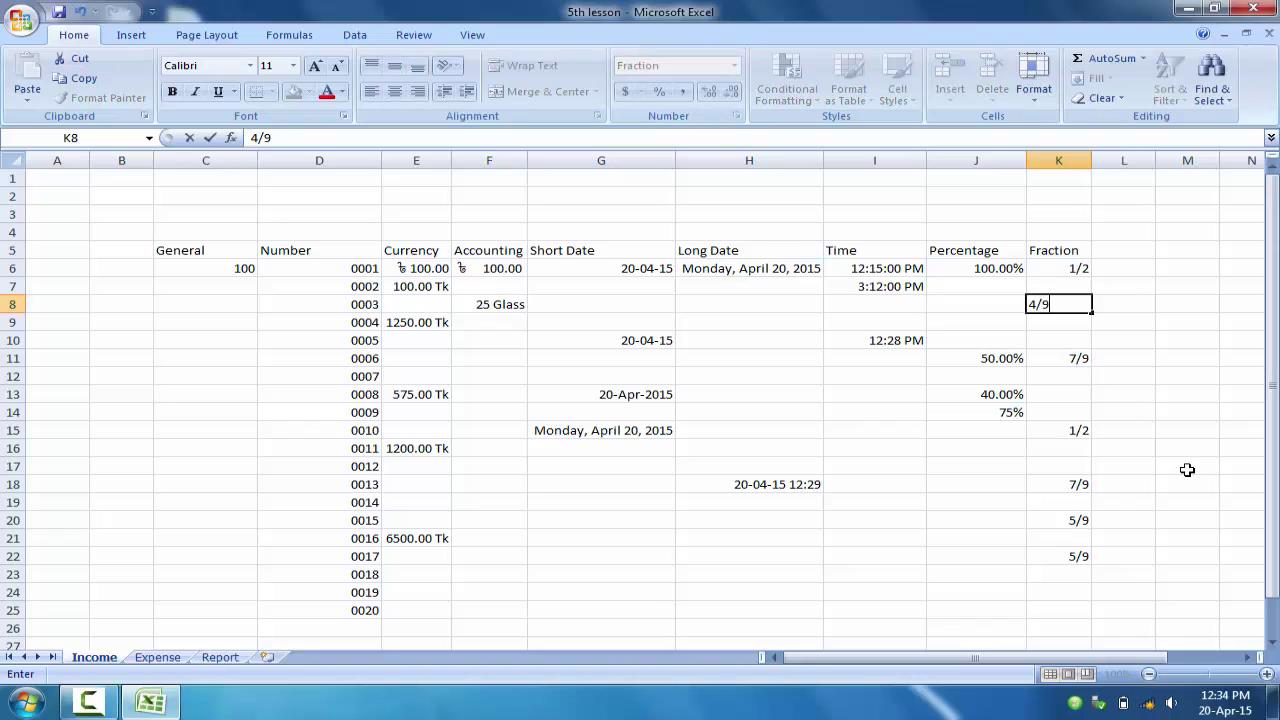
pyautogui.press('Return')
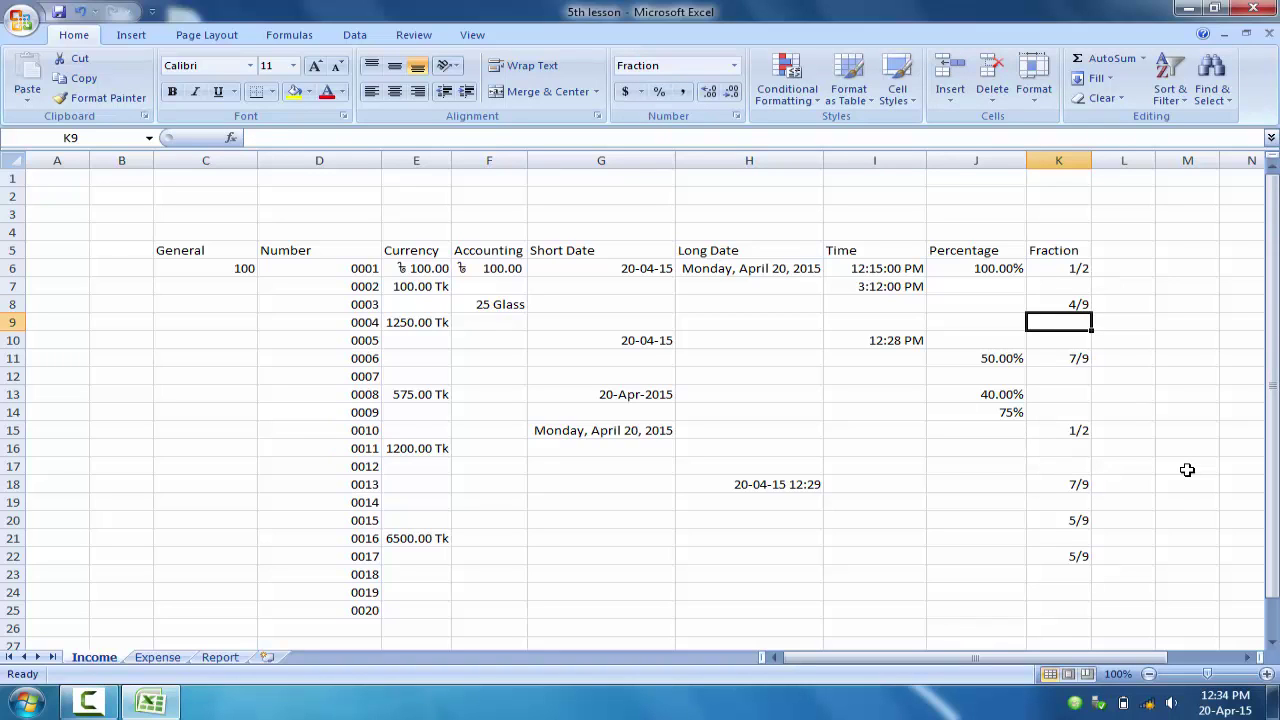
pyautogui.write('5/7')
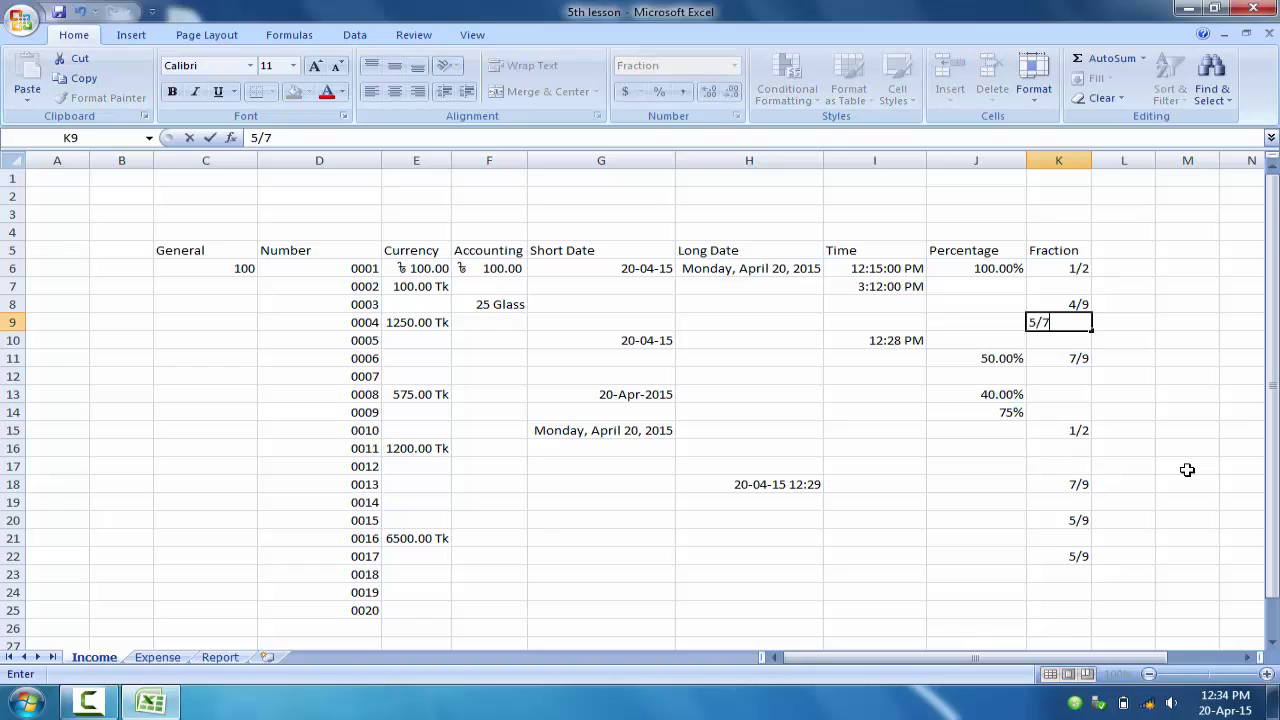
pyautogui.press('Return')
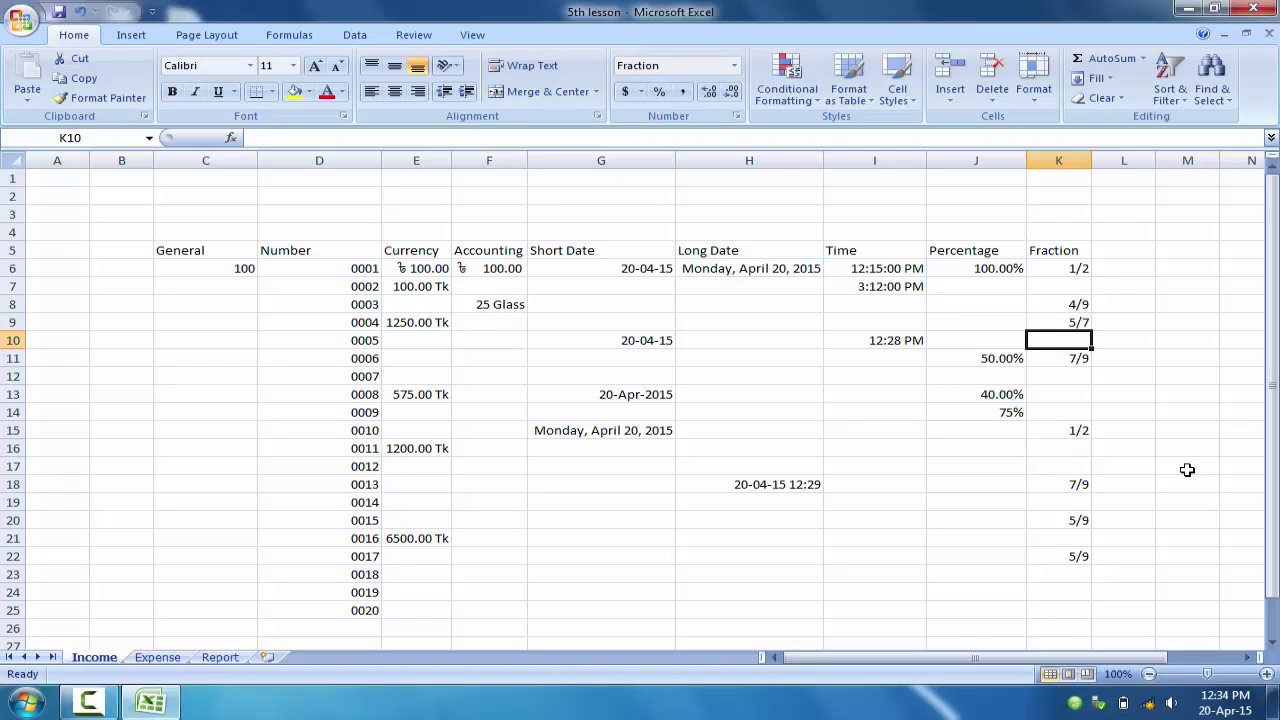
# Enter the fraction 3/11 in cell K13 and check how its value is stored and displayed
pyautogui.click(1060, 395)
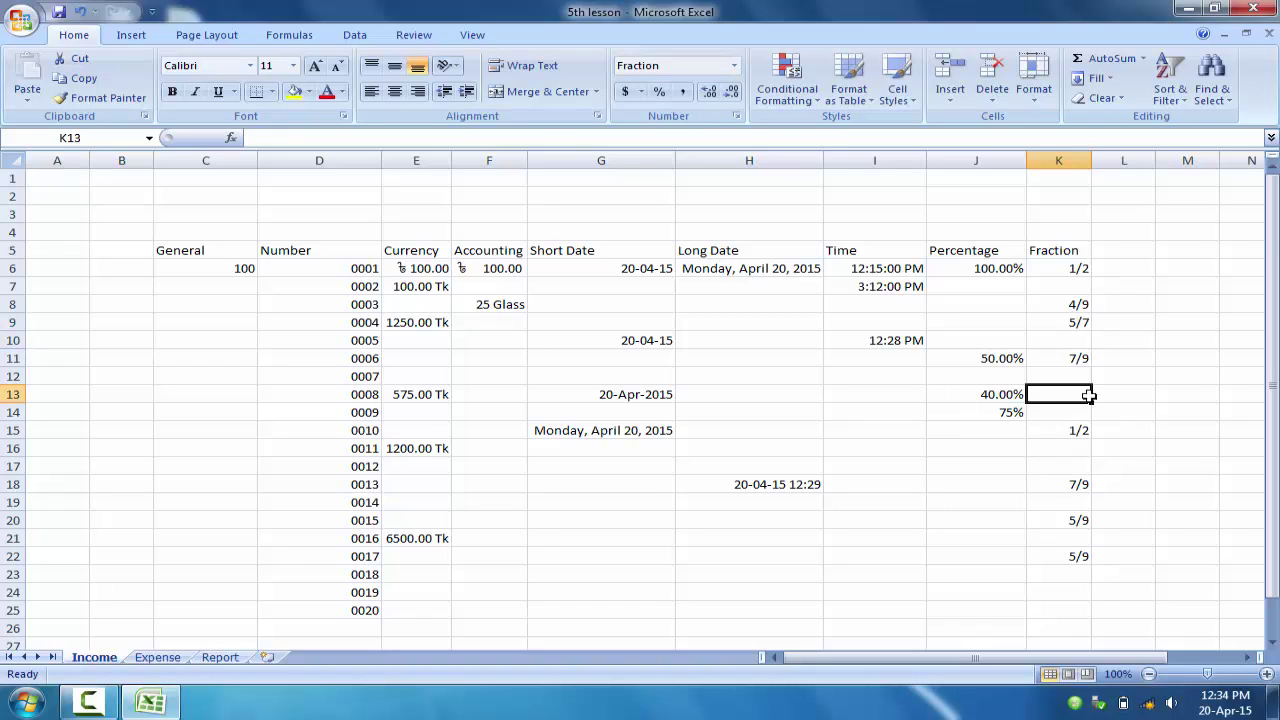
pyautogui.write('3/11')
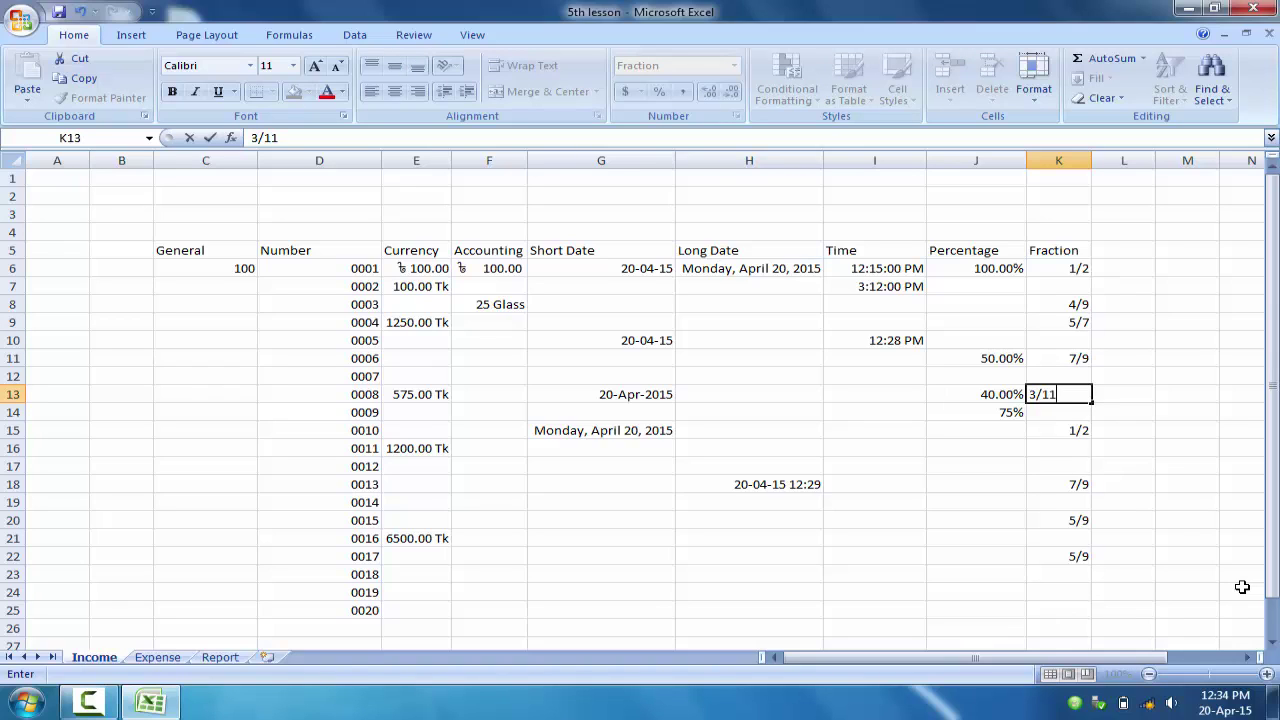
pyautogui.press('Return')
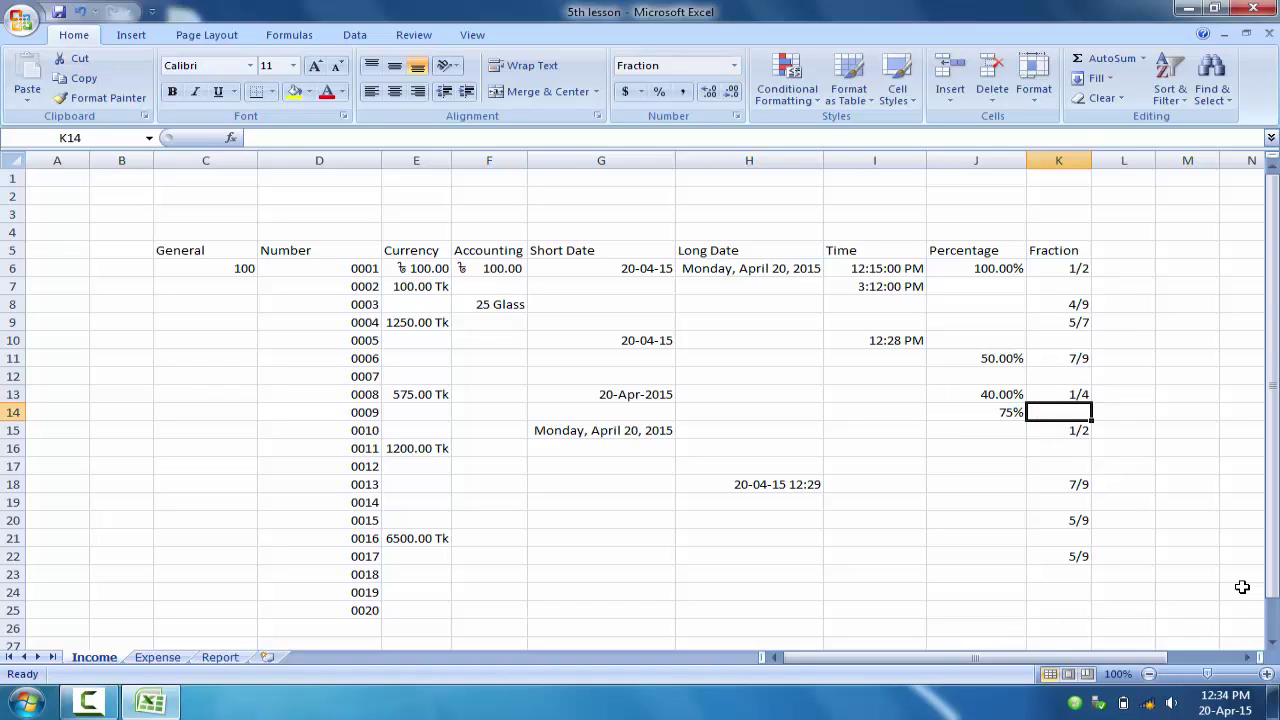
pyautogui.click(1081, 394)
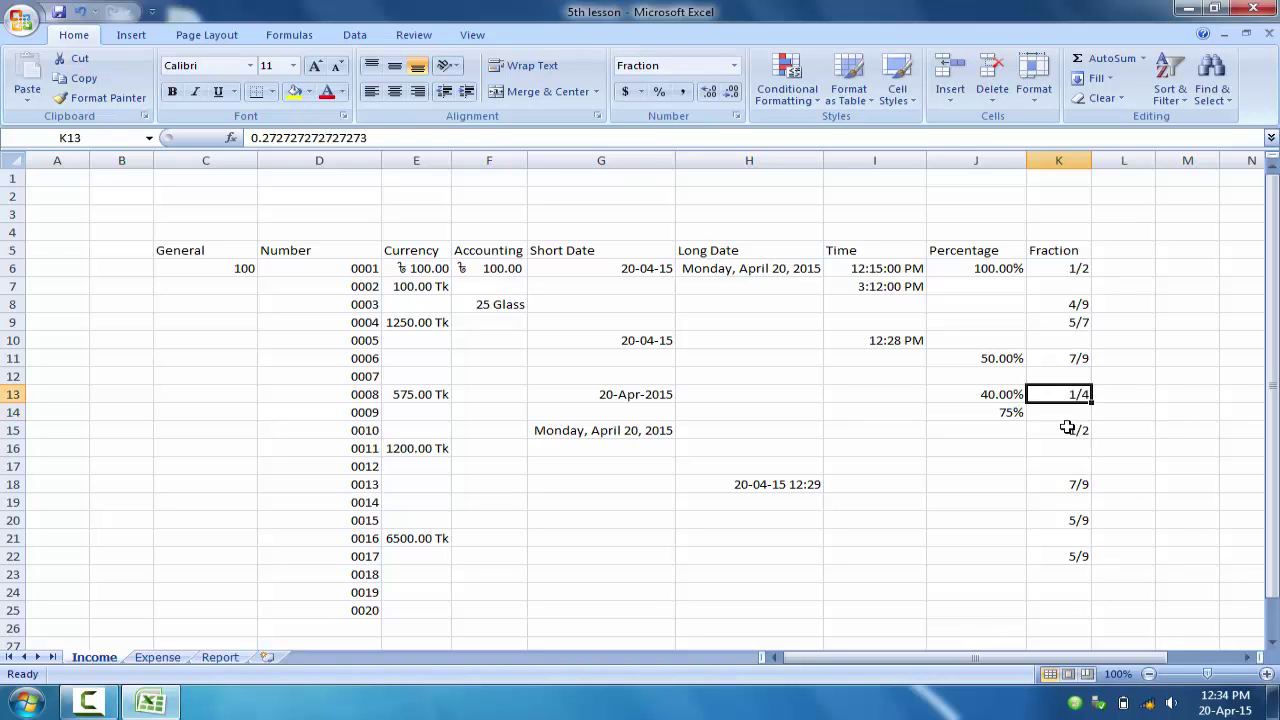
pyautogui.click(1068, 428)
pyautogui.click(1067, 396)
pyautogui.click(1076, 413)
pyautogui.click(1079, 396)
# Format cell K13 as a Fraction of type Up to two digits (21/25), previewing the Up to three digits type as well
pyautogui.rightClick(1051, 396)
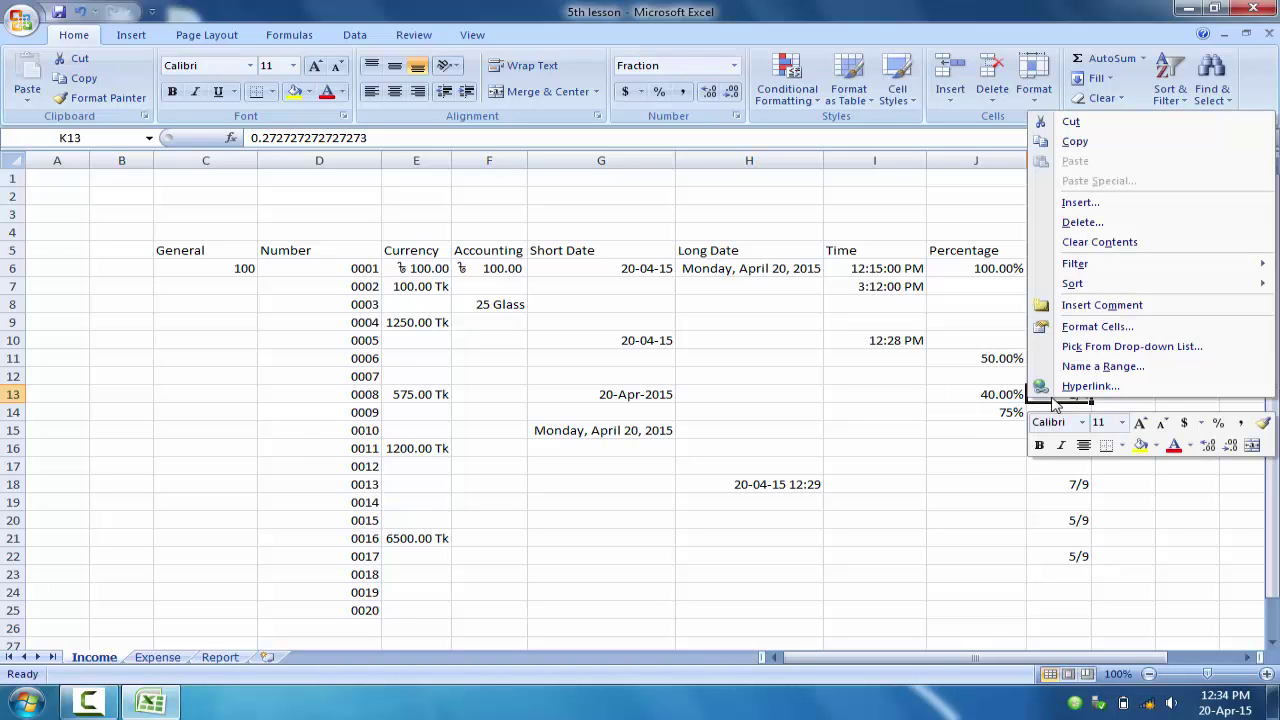
pyautogui.click(1108, 328)
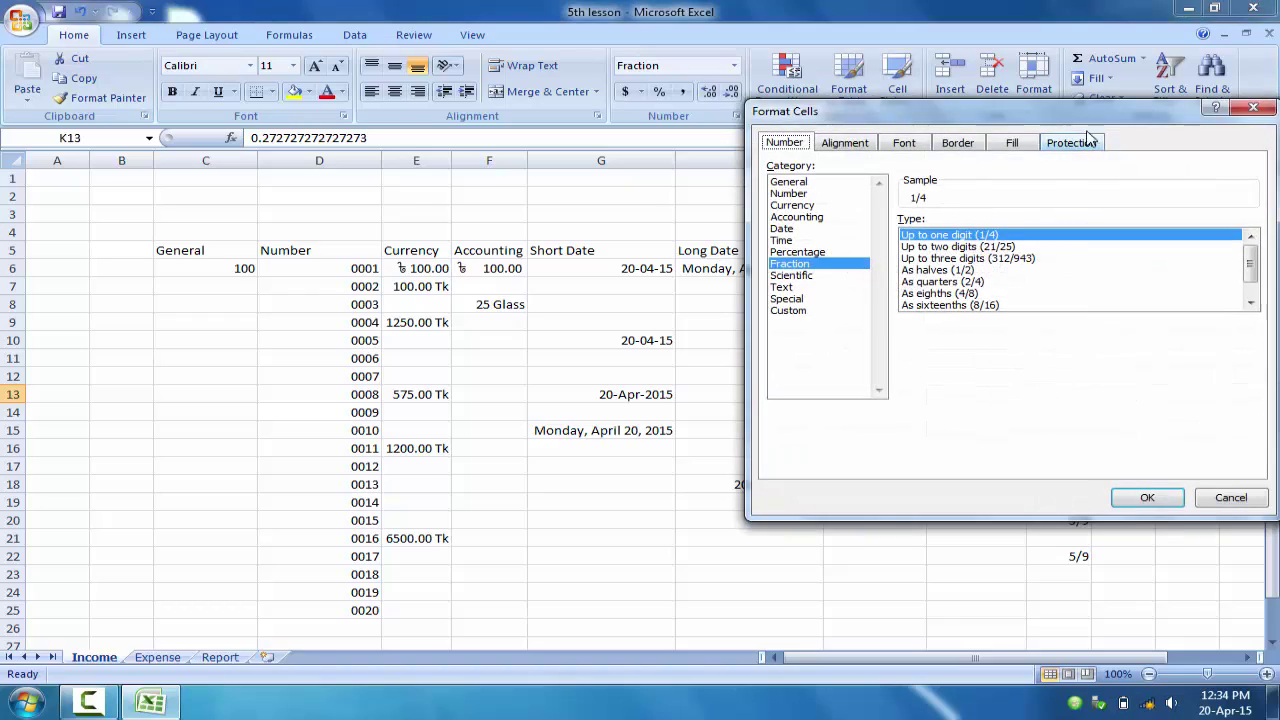
pyautogui.moveTo(1067, 119); pyautogui.dragTo(751, 121)
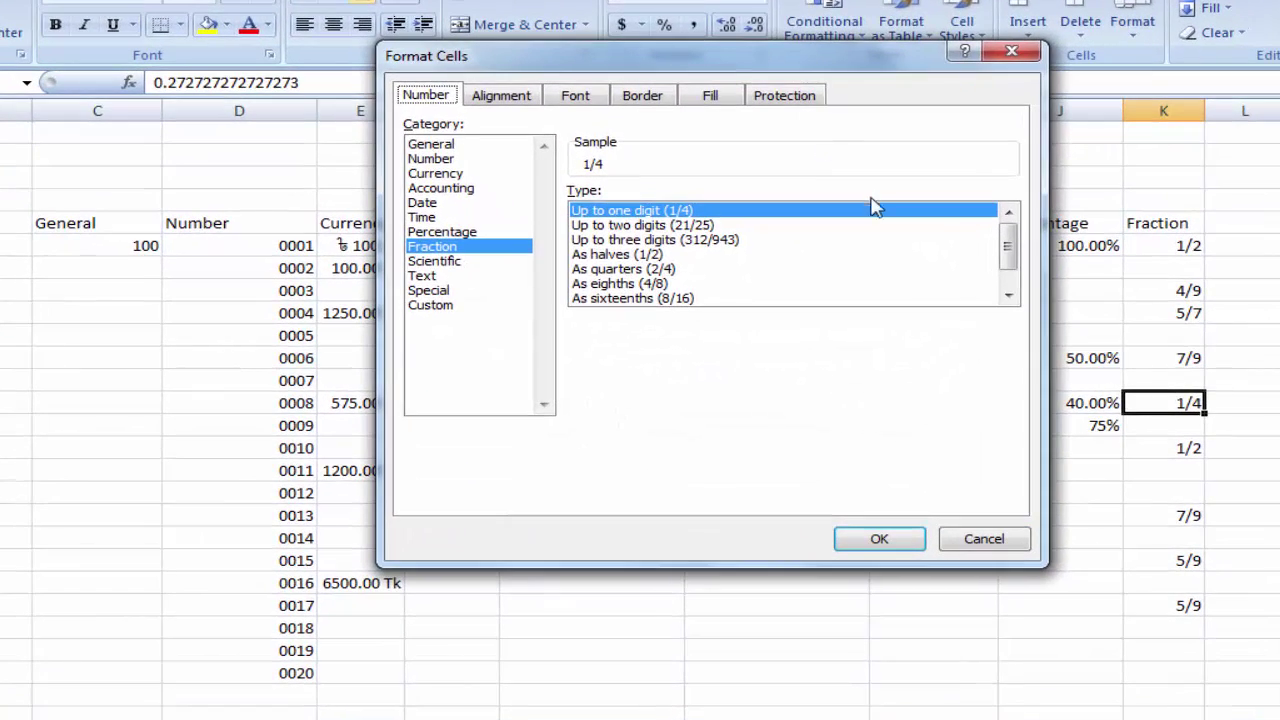
pyautogui.click(436, 250)
pyautogui.click(654, 228)
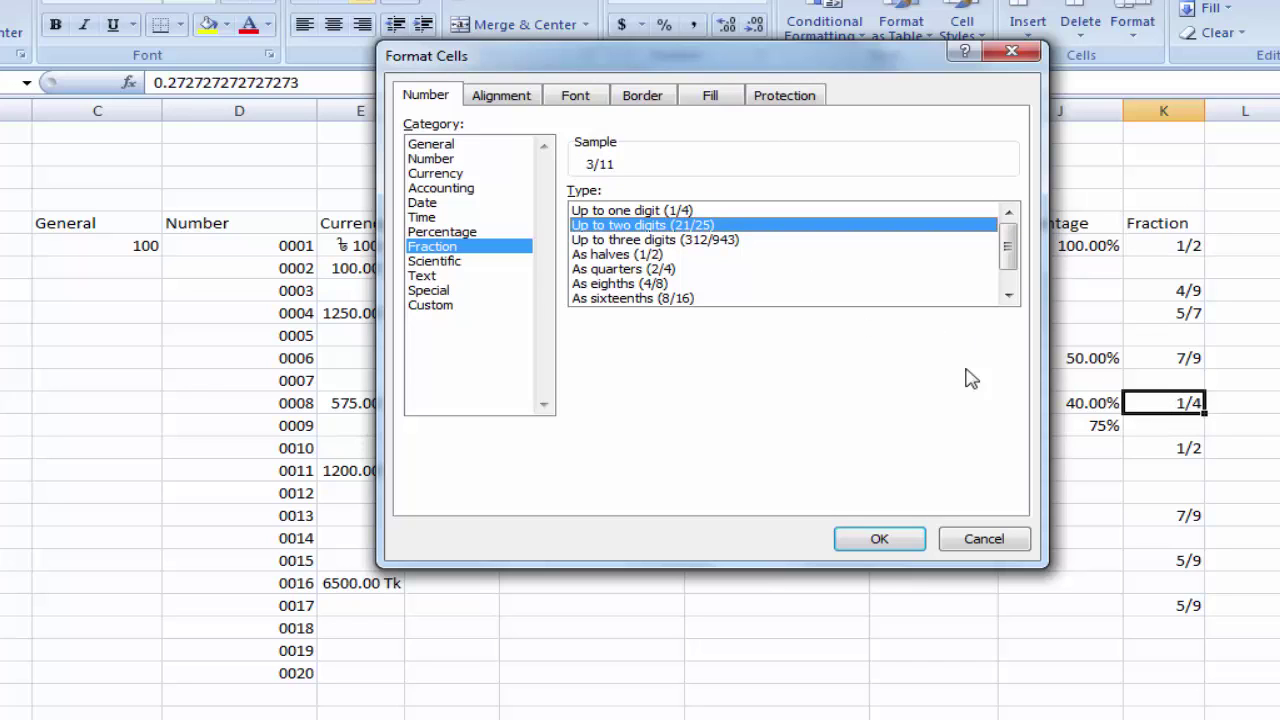
pyautogui.click(716, 240)
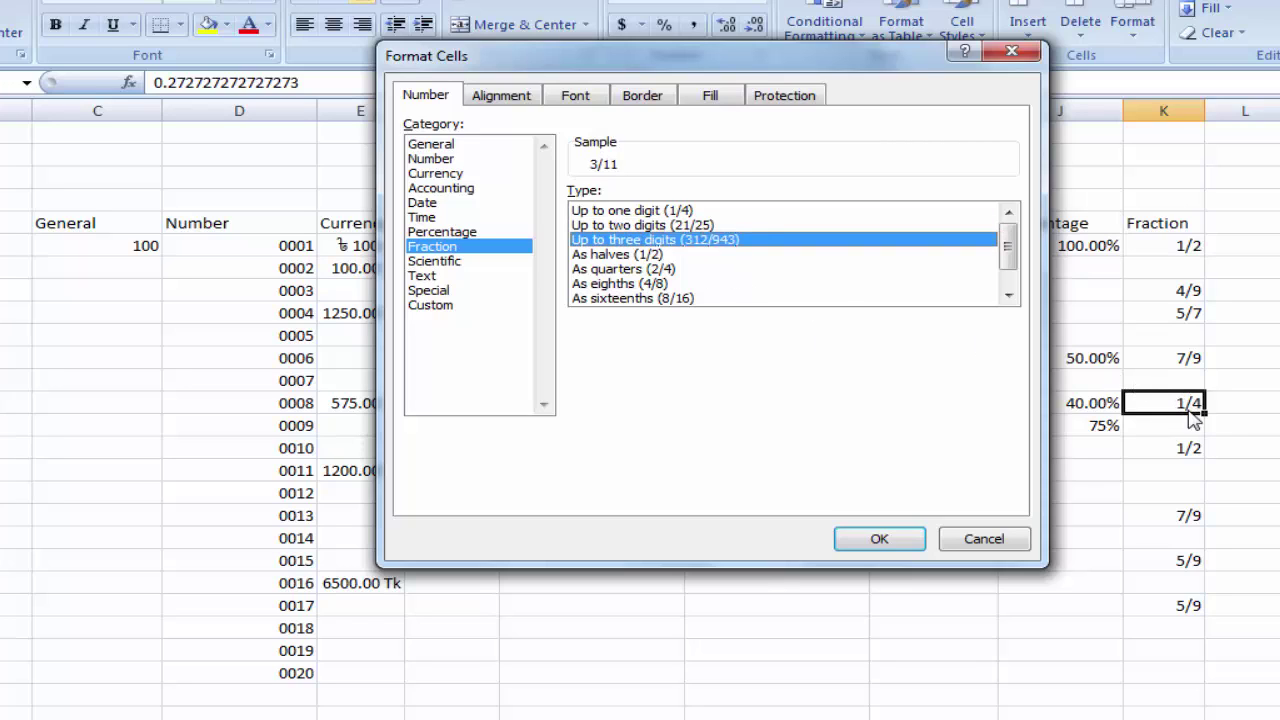
pyautogui.click(686, 226)
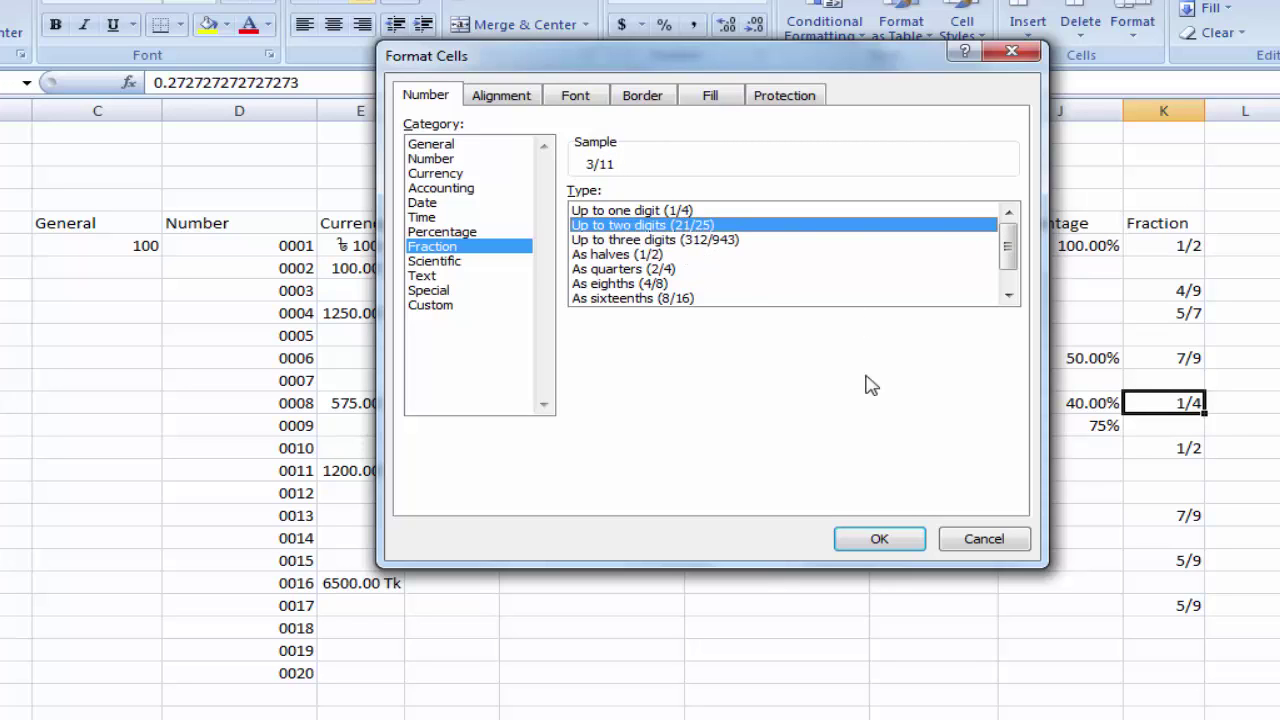
pyautogui.click(875, 540)
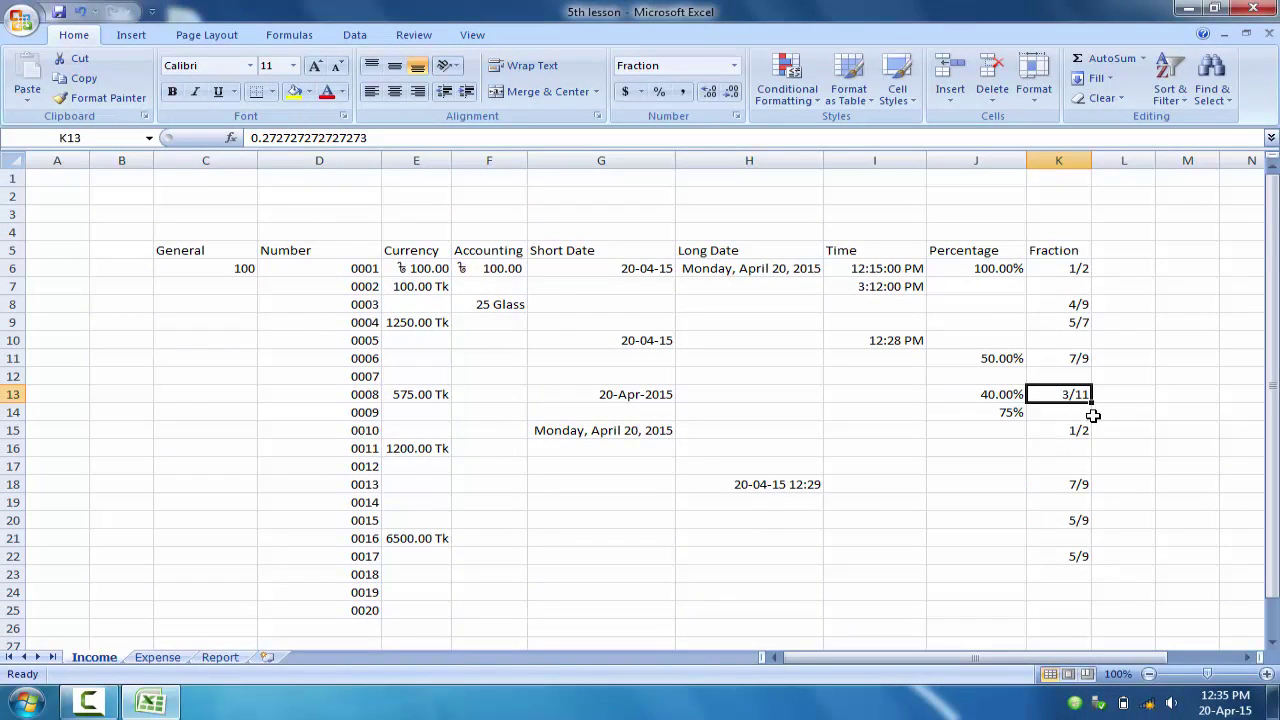
pyautogui.click(1075, 450)
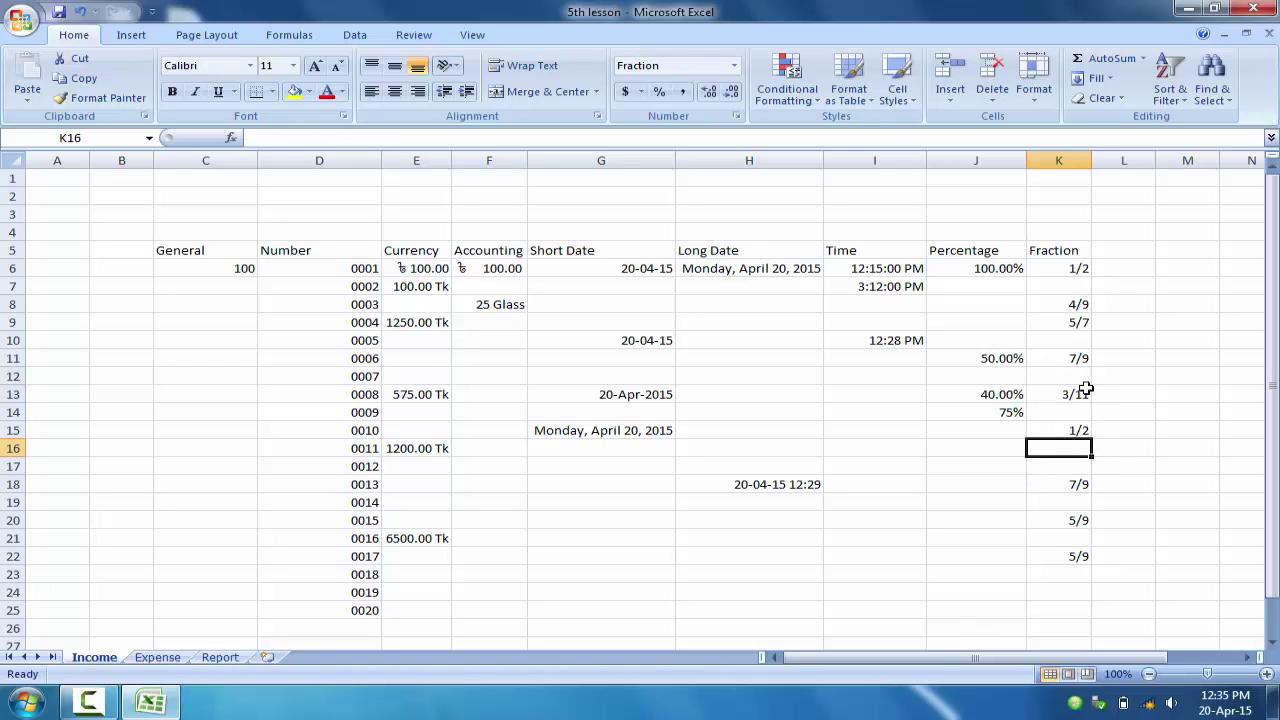